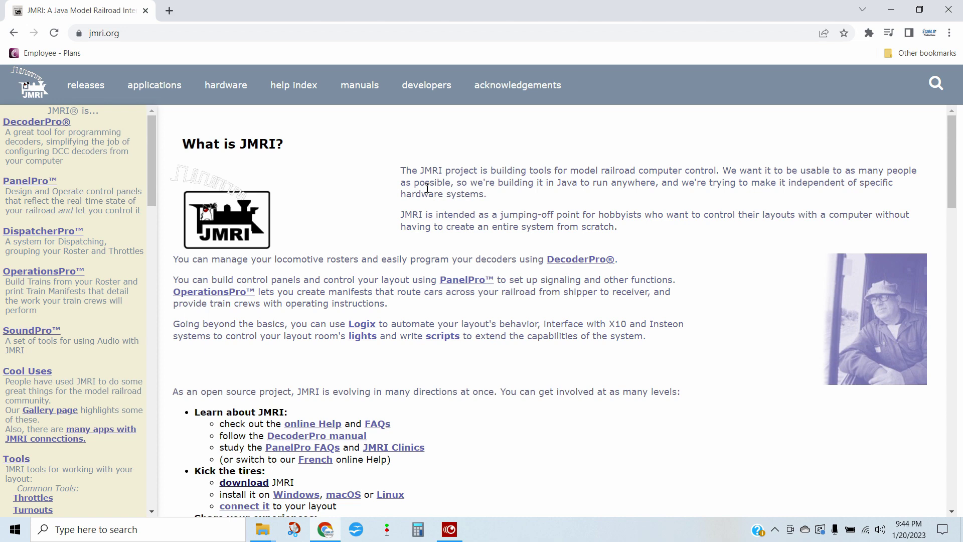
Step: Review the JMRI releases page for the 5.2 production release downloads, then put the browser away
click(92, 94)
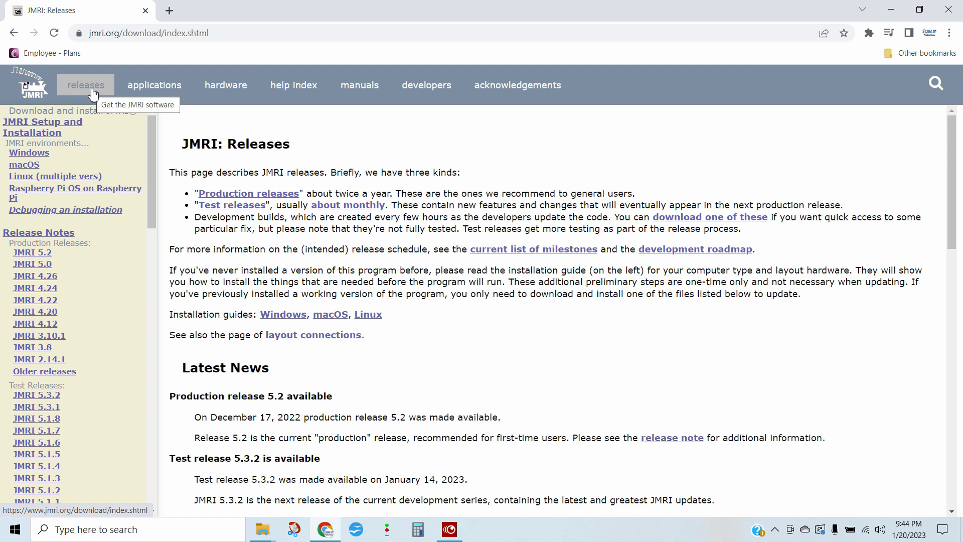
scroll(491, 346, down, 3)
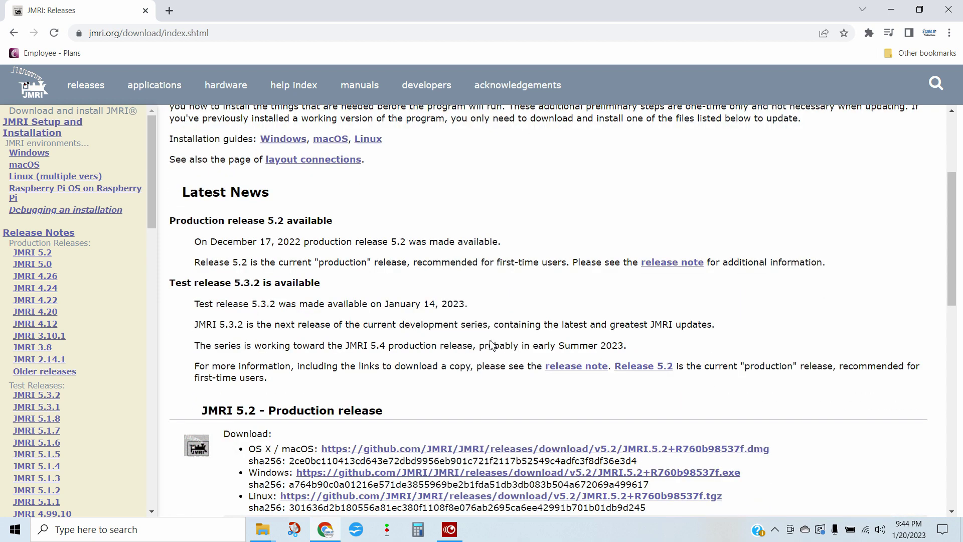
scroll(491, 345, down, 3)
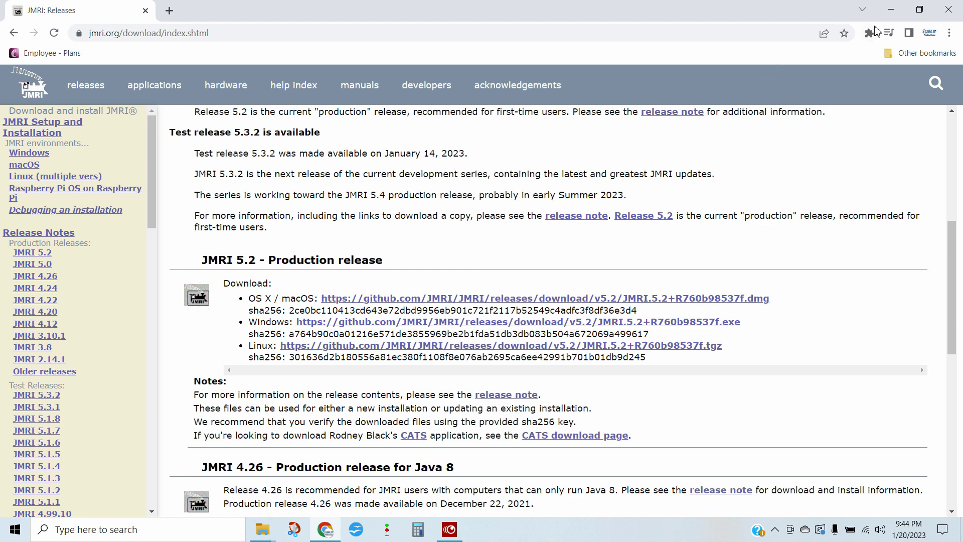
click(902, 12)
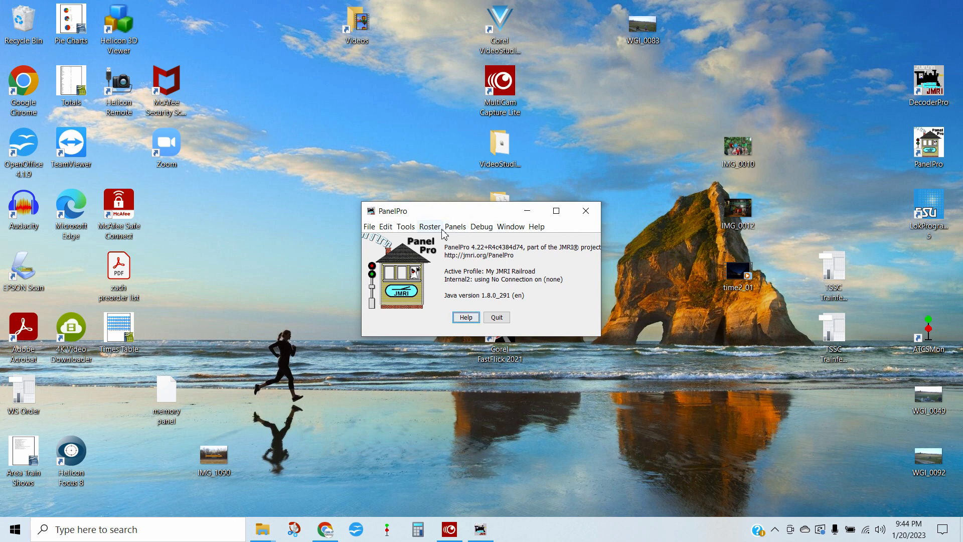
Step: Enable adding the Operations menu to the main menu in the Operations settings, save, and restart PanelPro
click(408, 232)
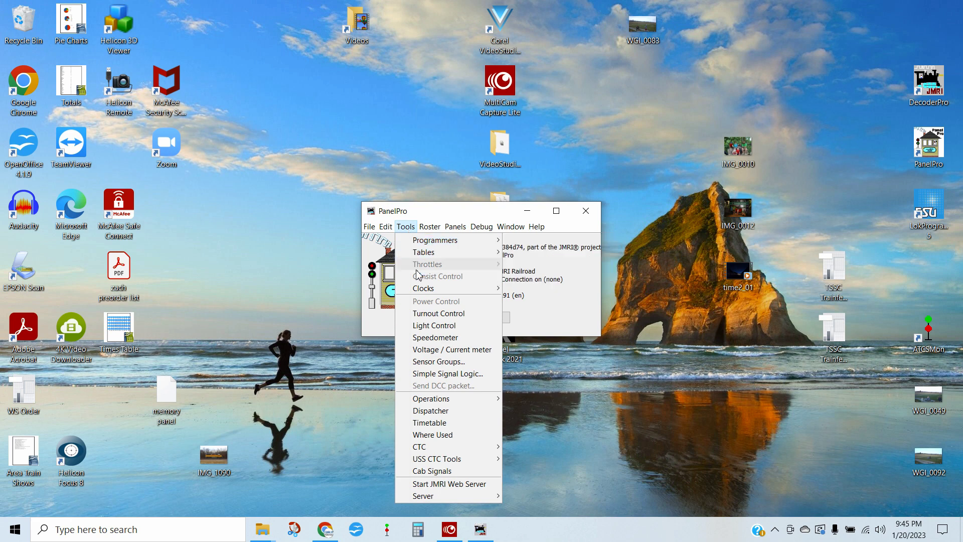
mouse_move(447, 404)
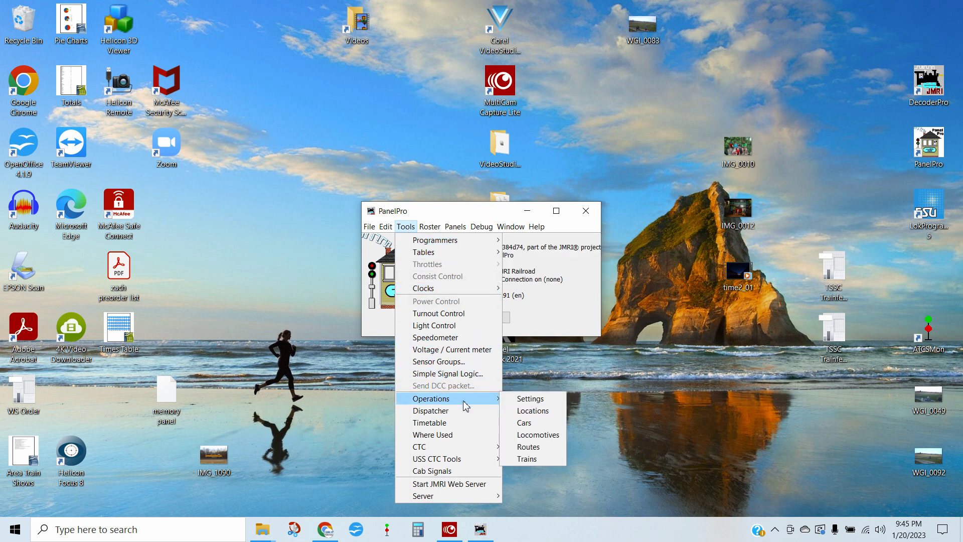
click(519, 401)
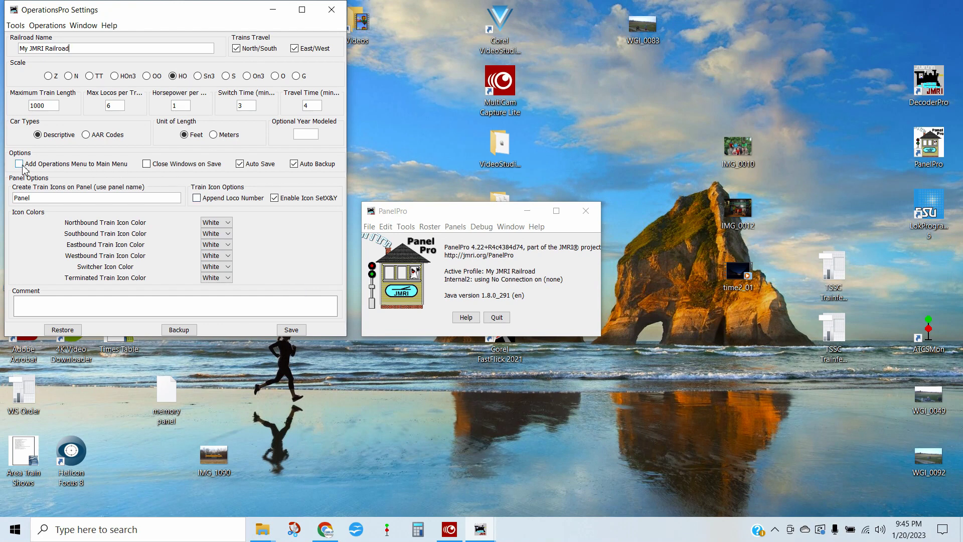
click(84, 164)
click(292, 331)
click(334, 11)
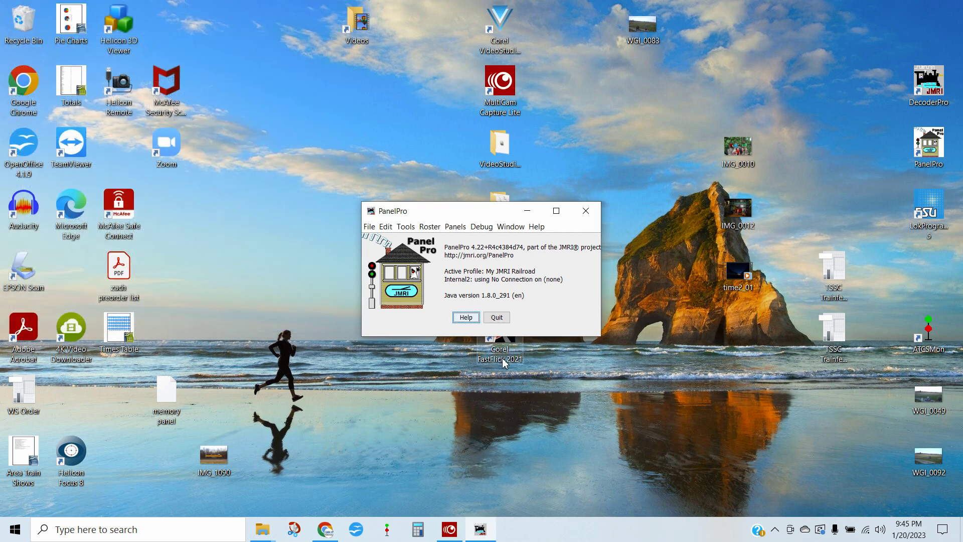
click(498, 318)
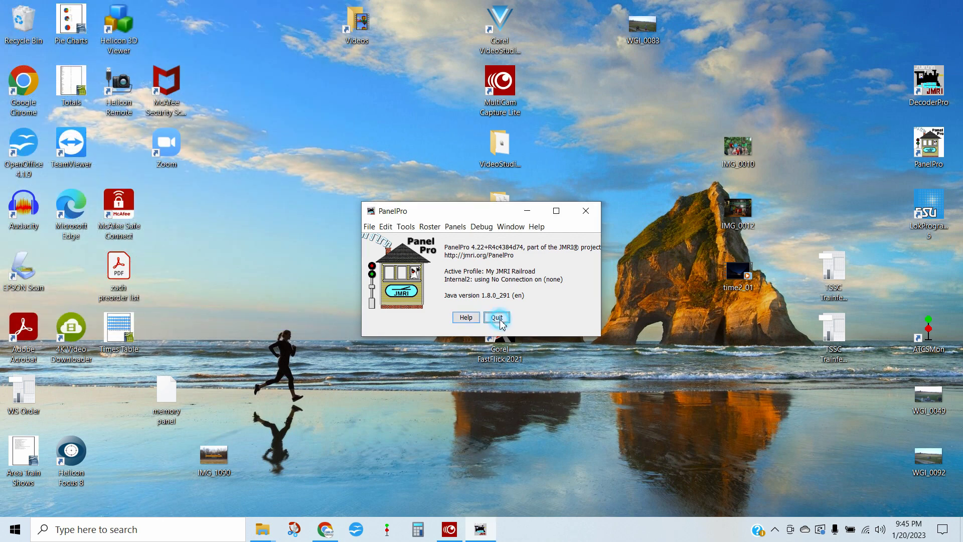
double_click(927, 154)
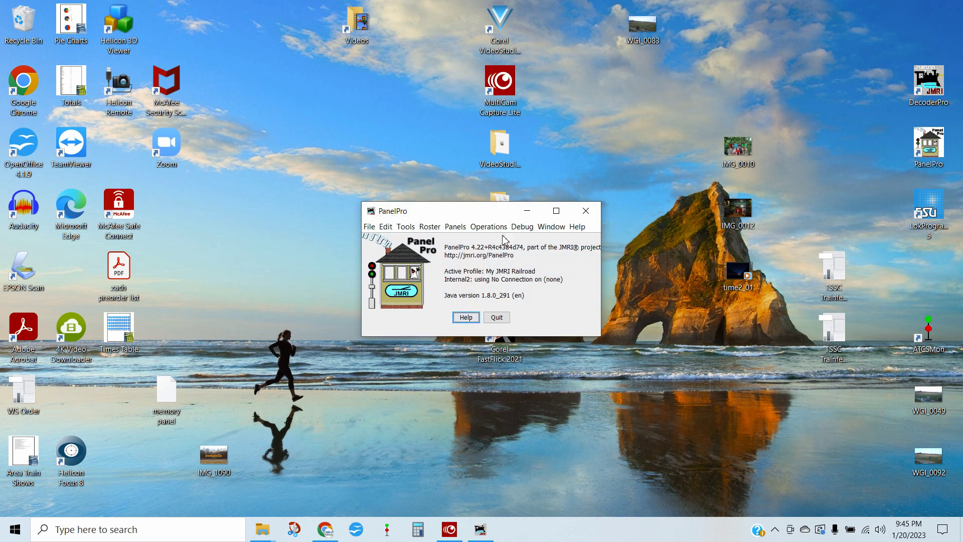
Step: In the Operations settings, name the railroad UPSF Joint Line, set the maximum train length to 2000 feet, and save with the name change accepted
click(489, 227)
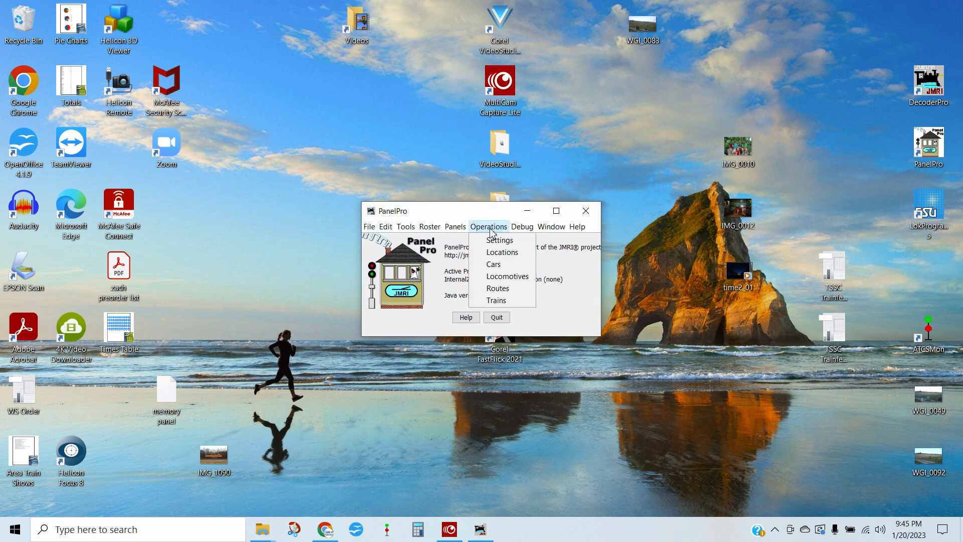
click(496, 241)
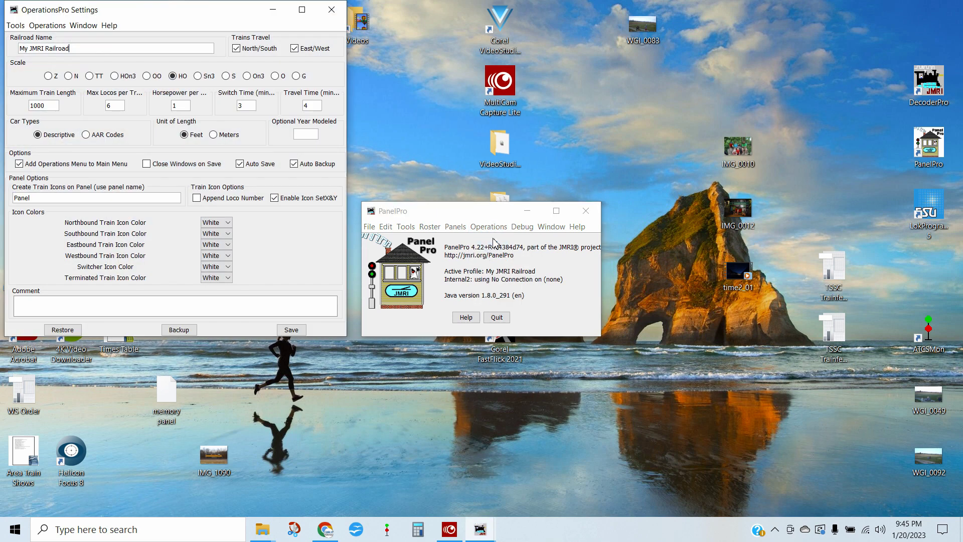
triple_click(81, 49)
text(UPSF Joint Line)
double_click(50, 105)
text(2000)
click(292, 331)
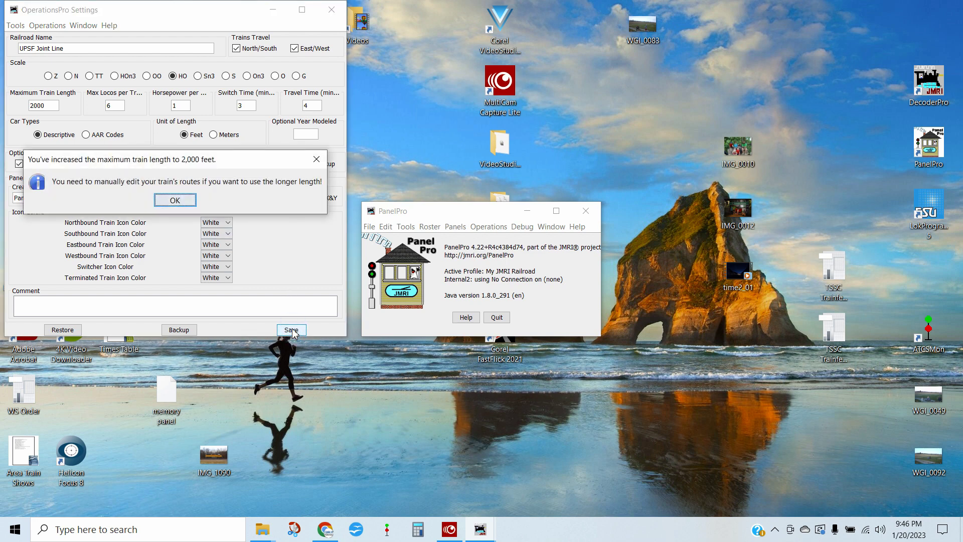
click(187, 201)
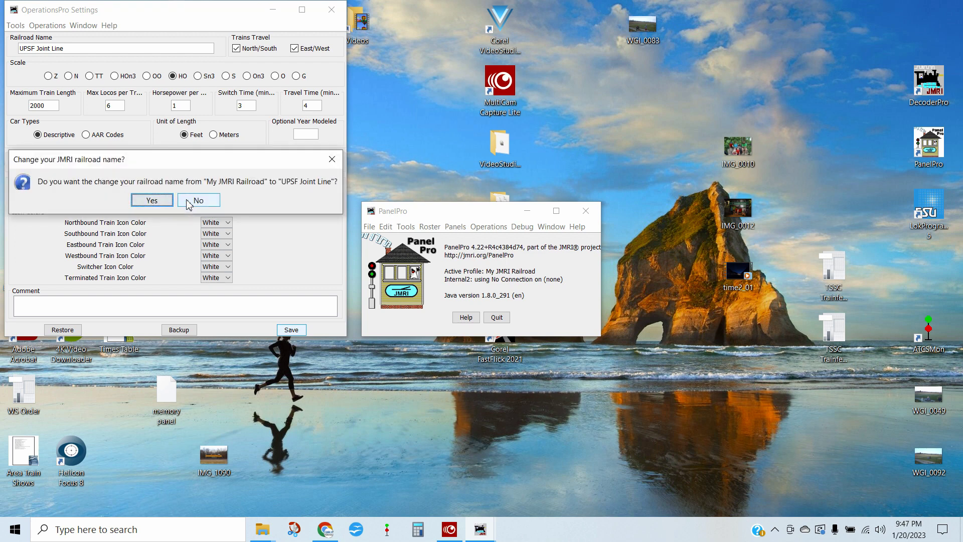
click(152, 201)
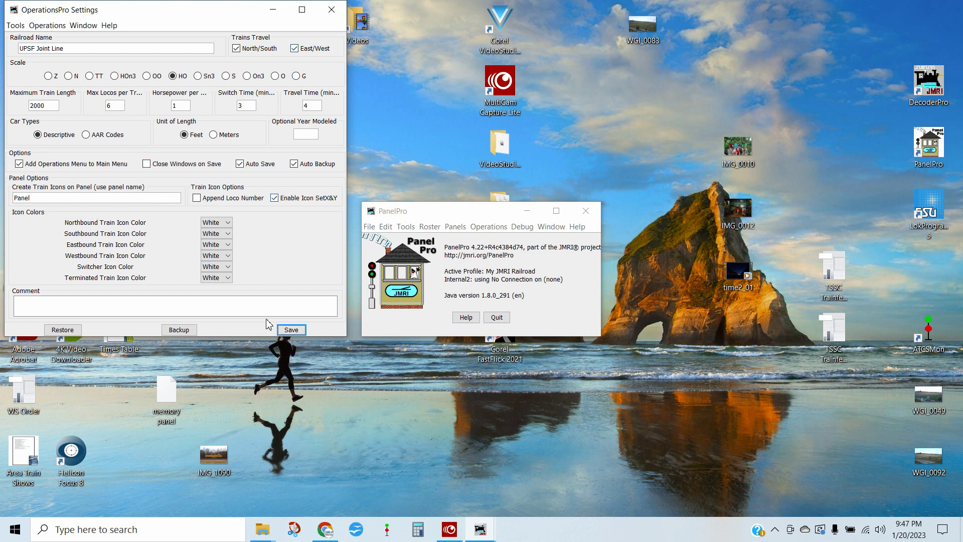
click(288, 330)
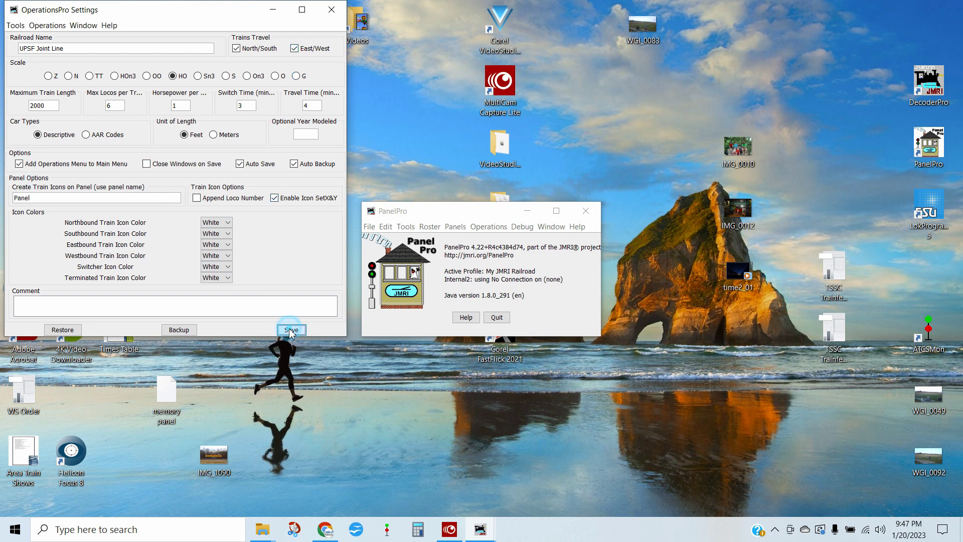
click(332, 9)
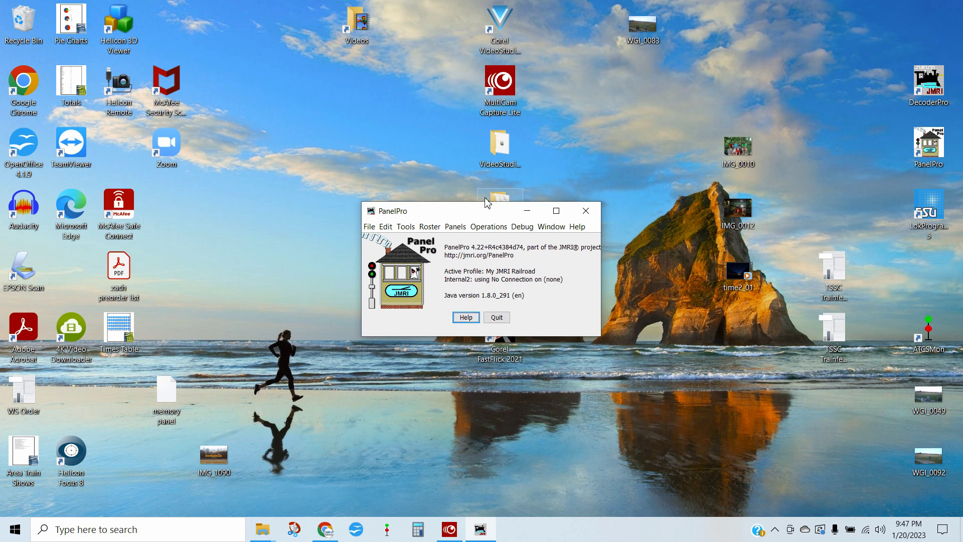
Step: Add a location named Frisco that is serviced only by trains traveling east and west
click(490, 227)
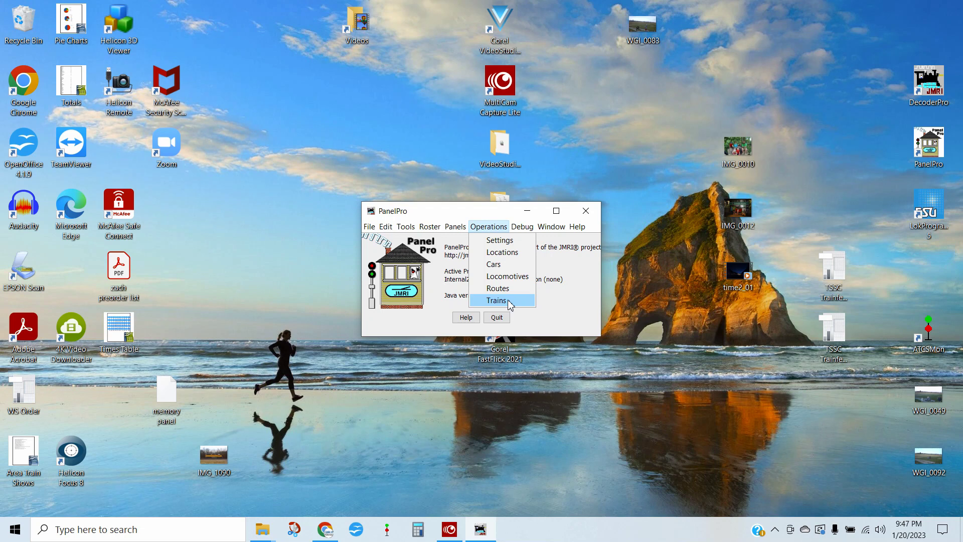
click(518, 252)
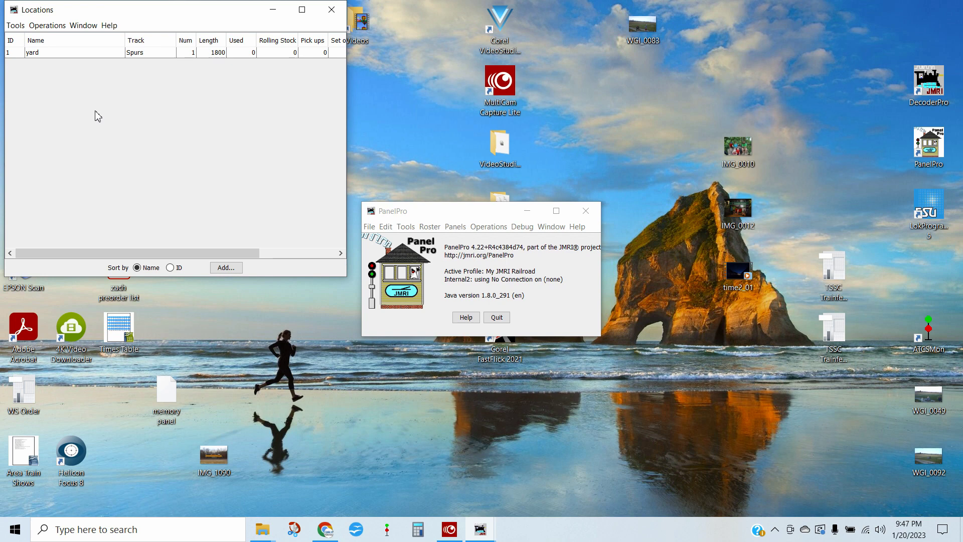
click(226, 270)
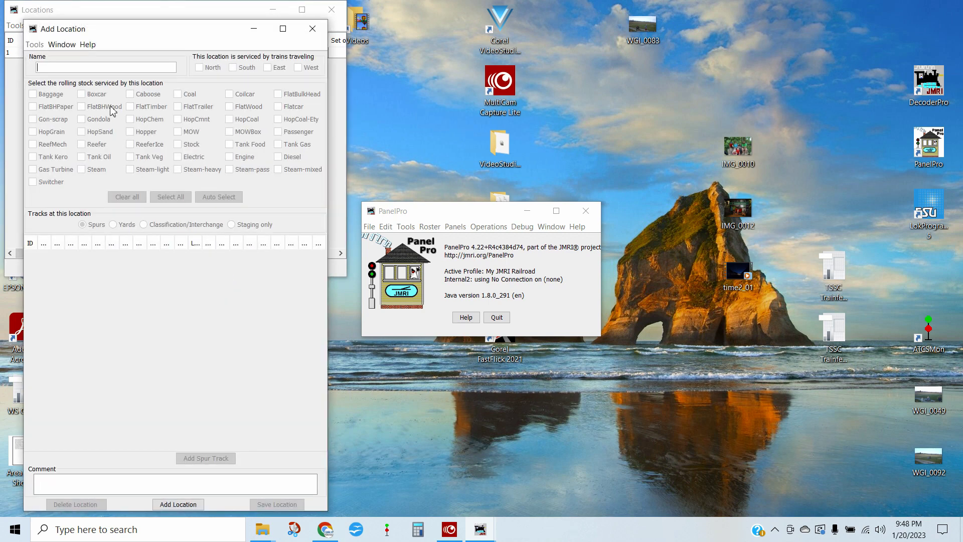
click(95, 67)
text(Frisco)
click(178, 505)
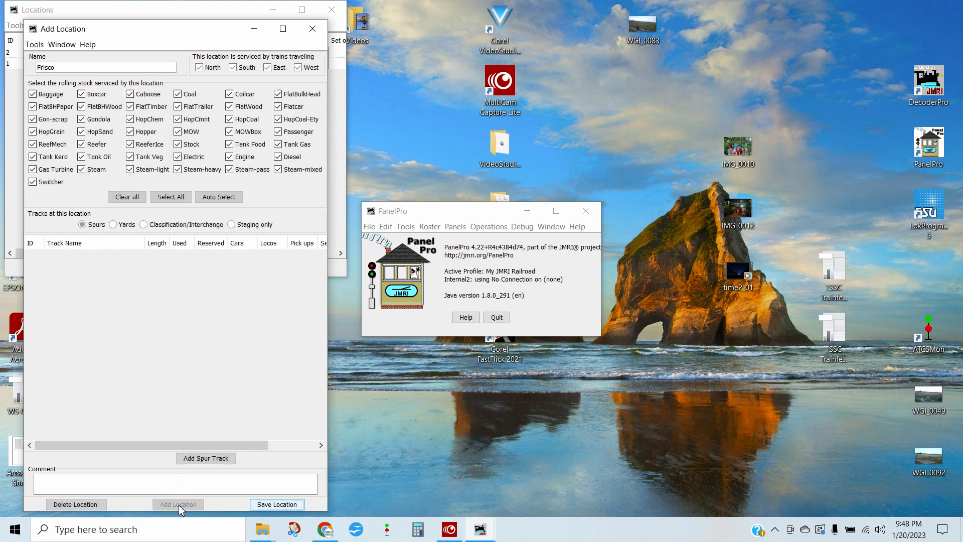
click(237, 70)
click(199, 71)
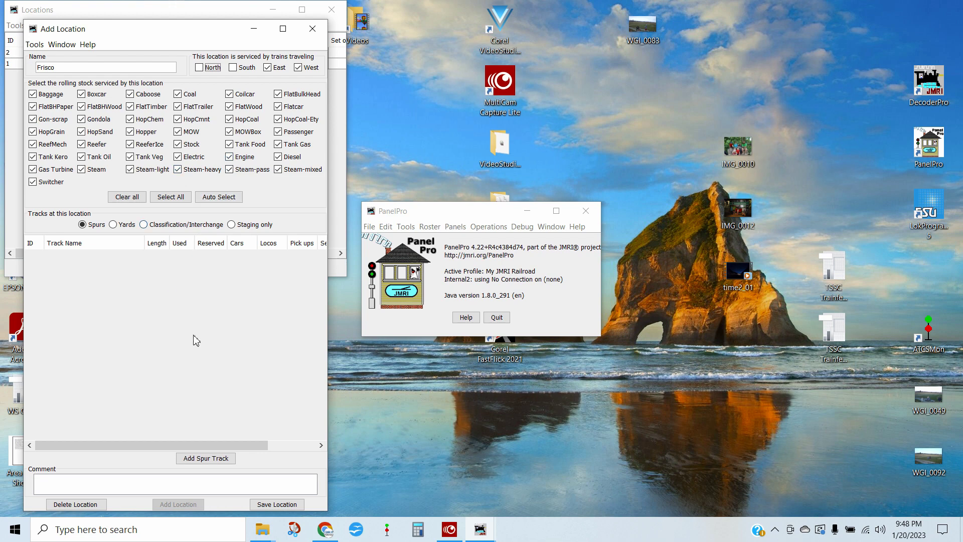
Step: Add a spur track named Hamilton Hardware with a length of 160 to the Frisco location
click(201, 459)
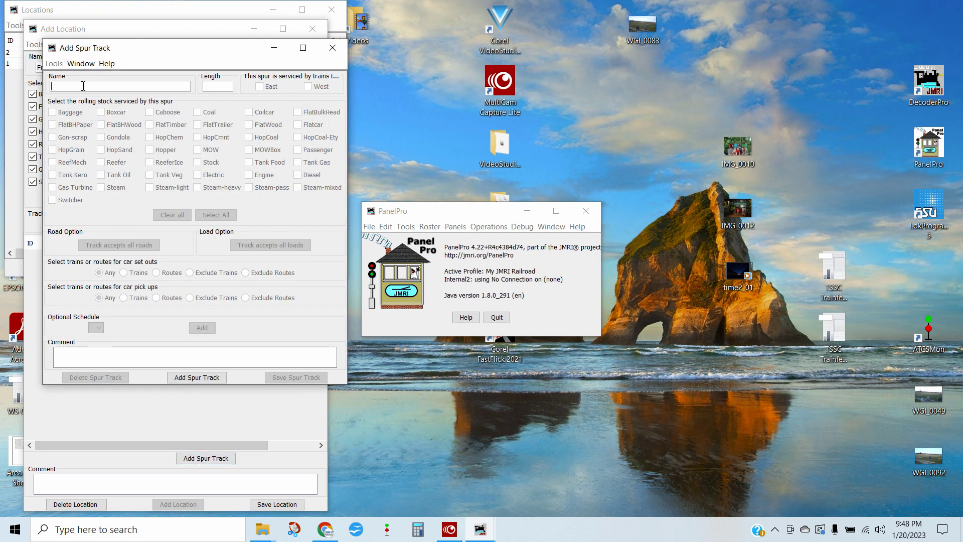
text(Hamilton Hardware)
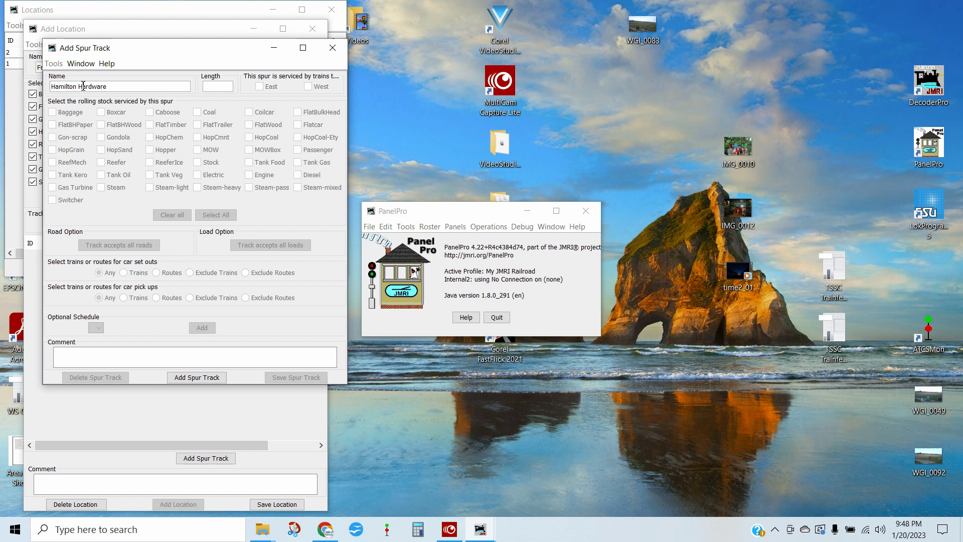
click(224, 86)
text(160)
click(199, 382)
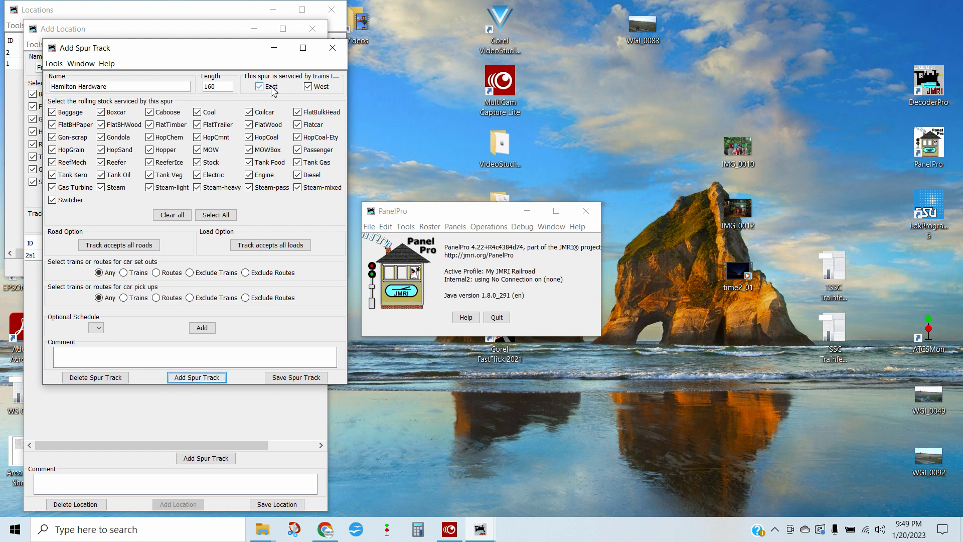
Step: Limit the Hamilton Hardware spur to eastbound trains and boxcars only, saving the spur and the Frisco location
click(309, 88)
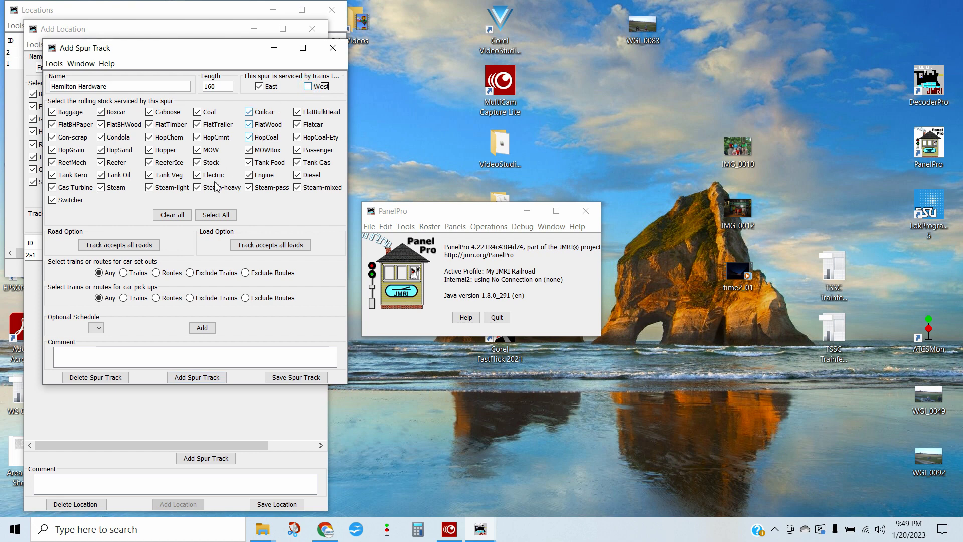
click(181, 219)
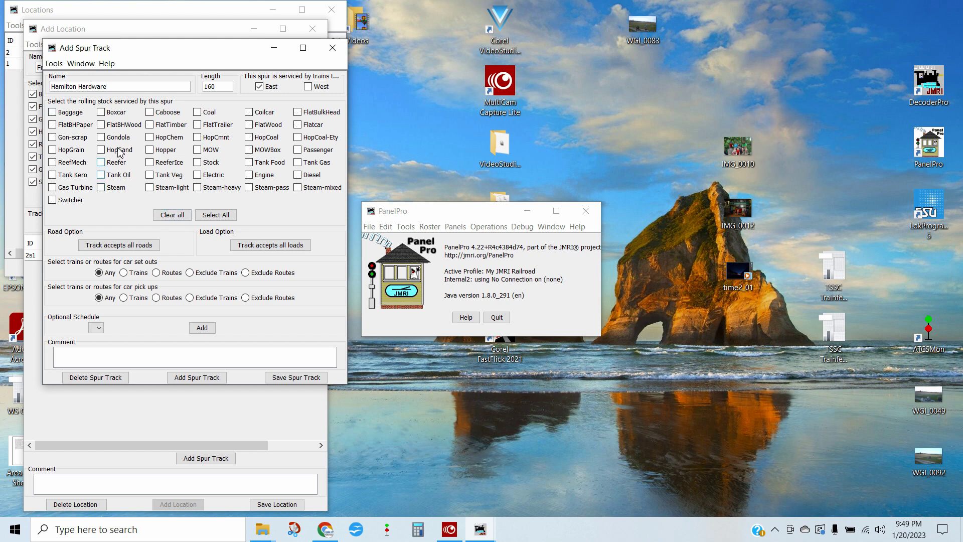
click(102, 114)
click(294, 385)
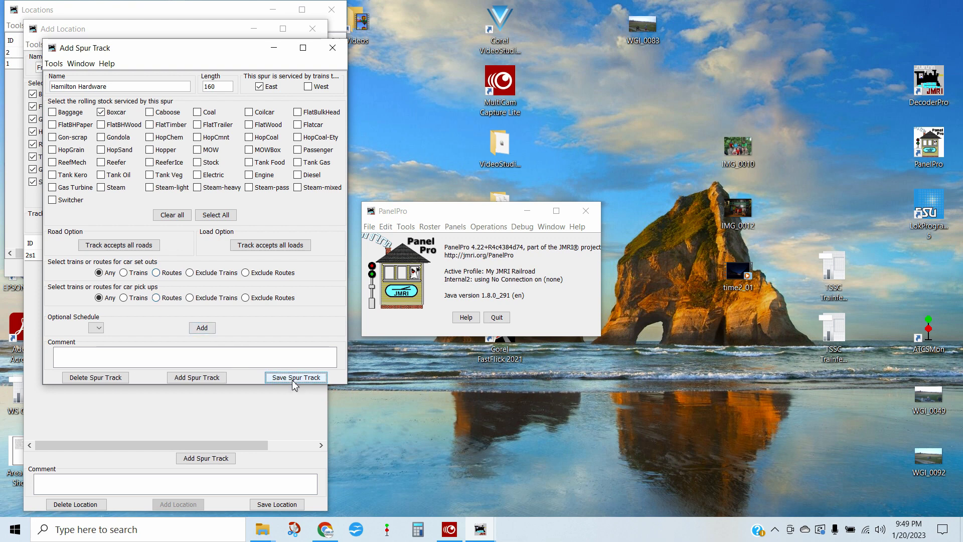
click(334, 50)
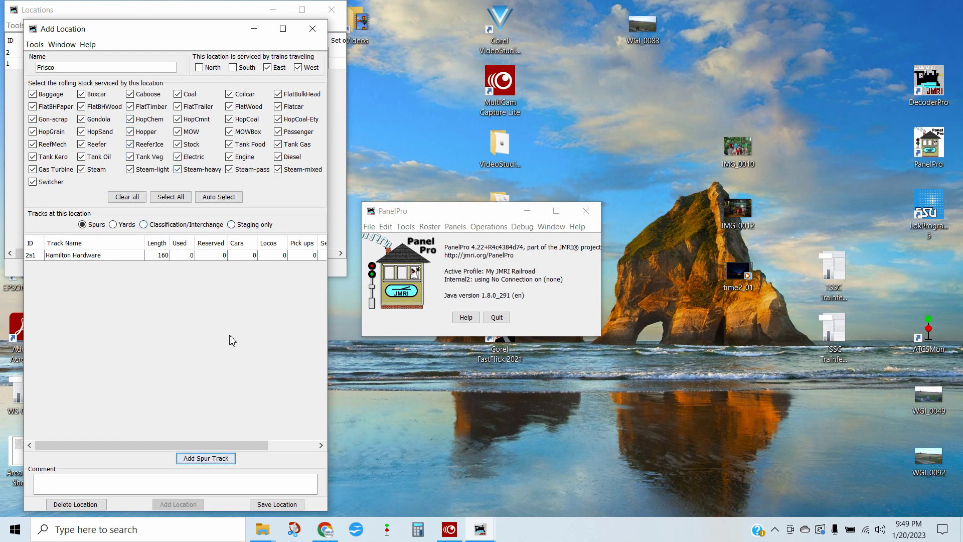
click(269, 504)
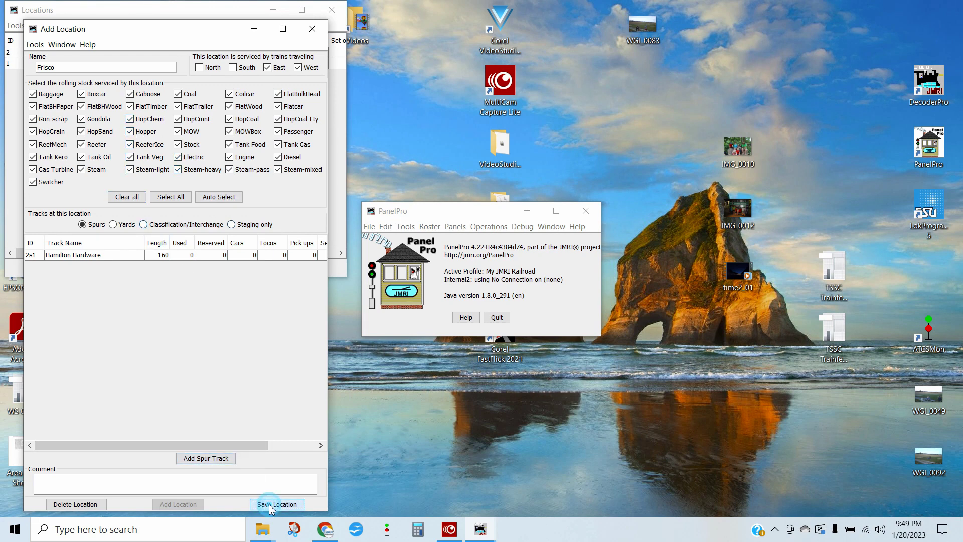
click(313, 29)
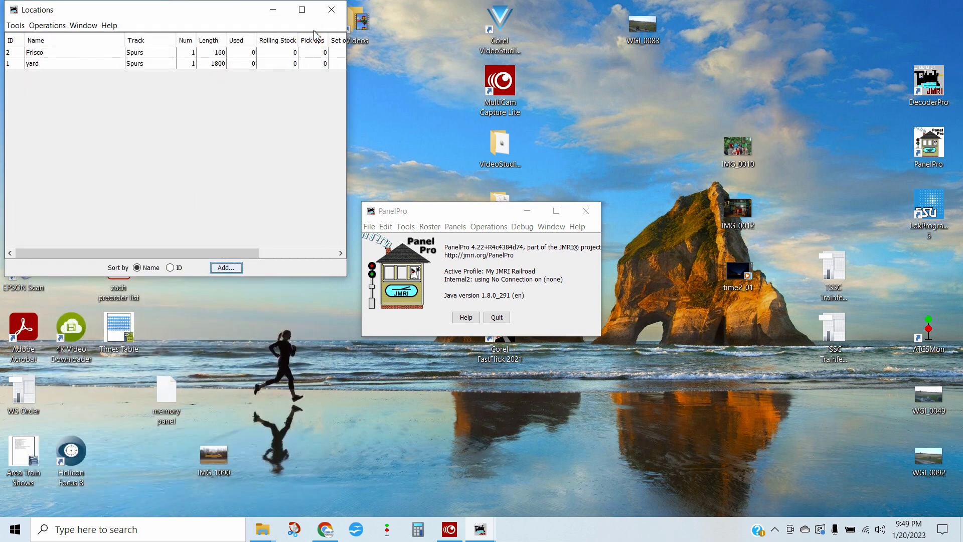
Step: Add a location named Argentine Yard that is serviced only by trains traveling east and west
click(59, 65)
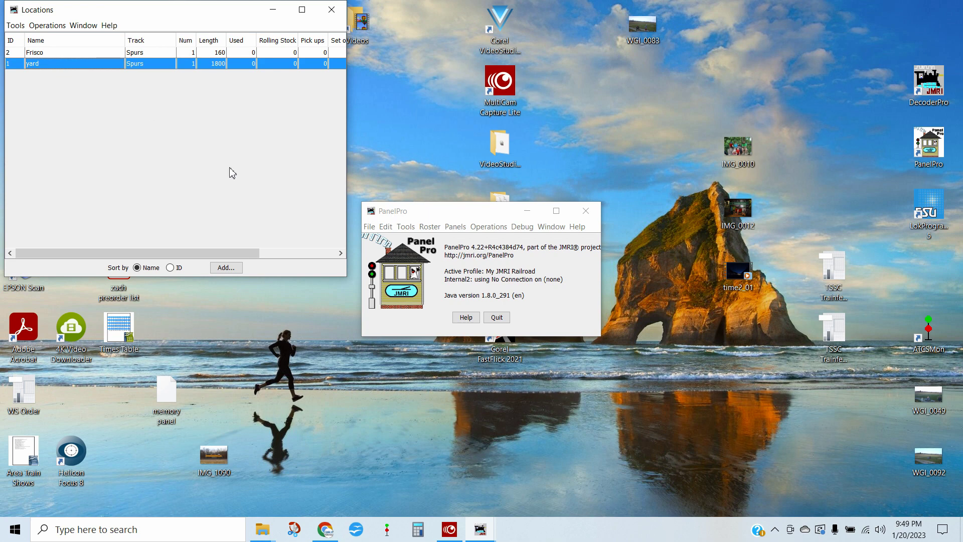
click(227, 271)
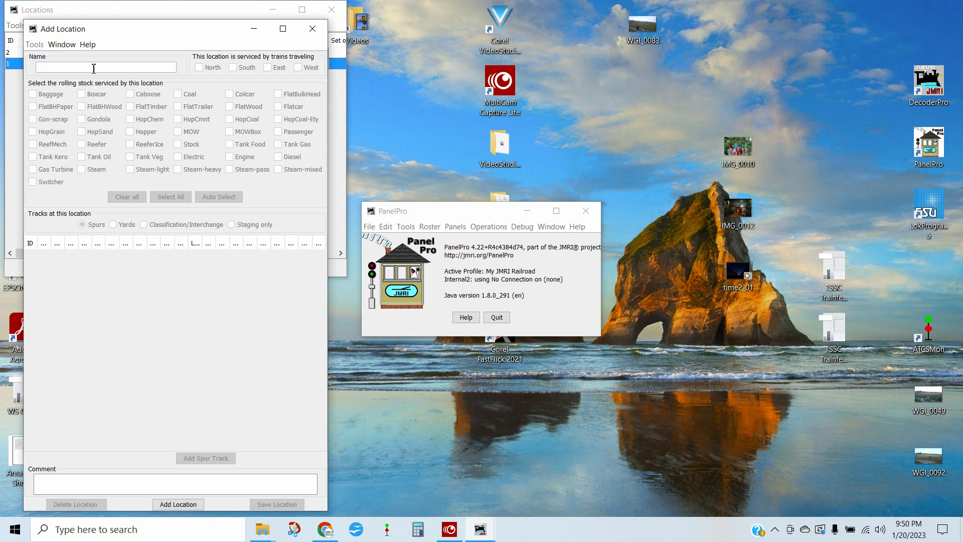
text(Argentine Yard)
click(182, 505)
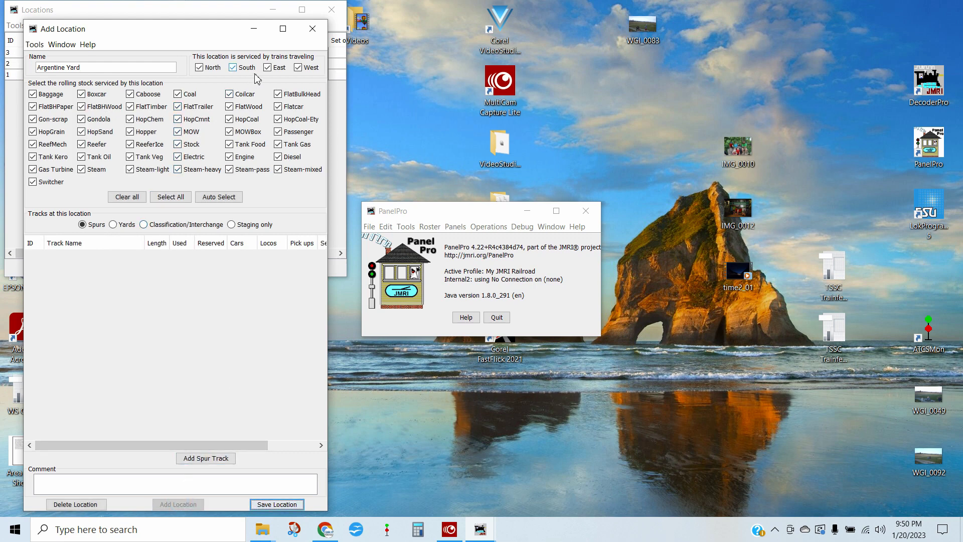
click(235, 68)
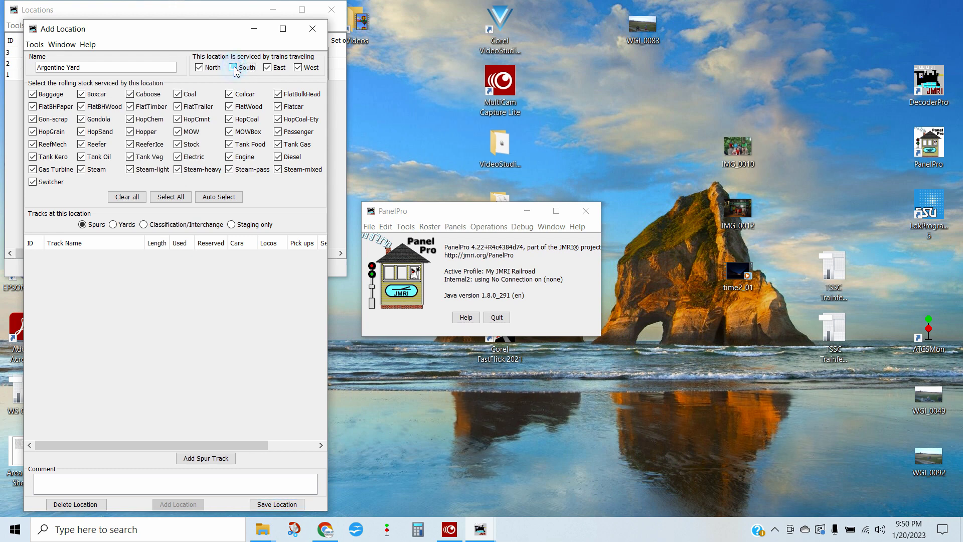
click(199, 69)
click(251, 226)
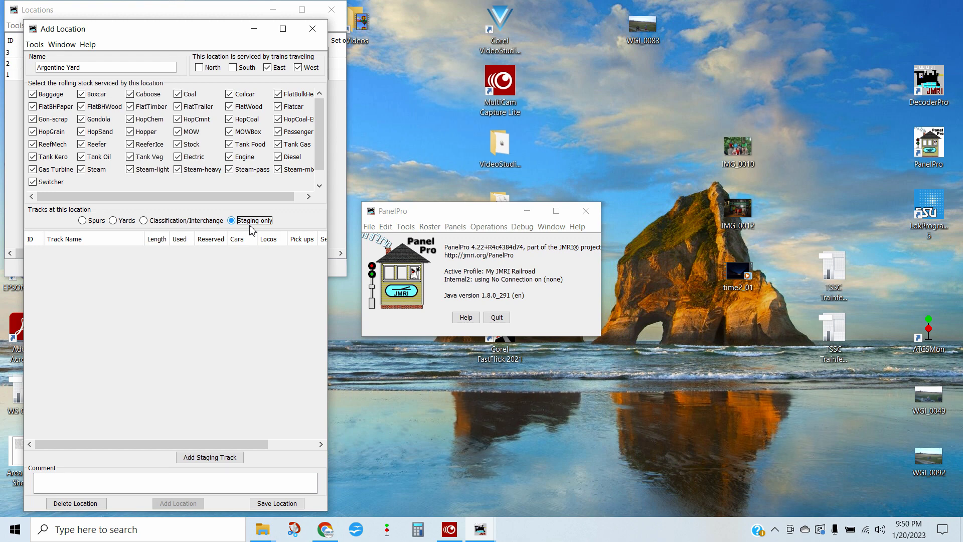
click(115, 223)
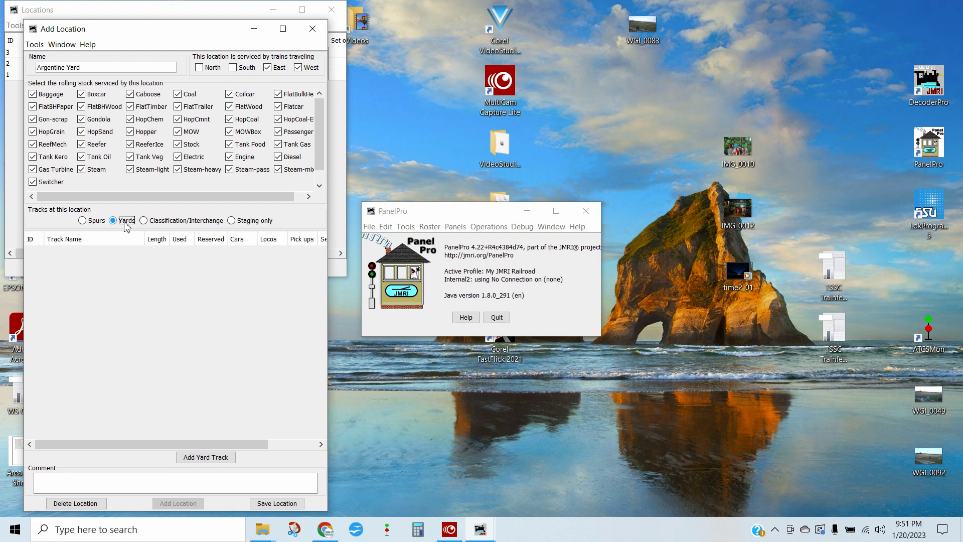
click(91, 223)
click(181, 223)
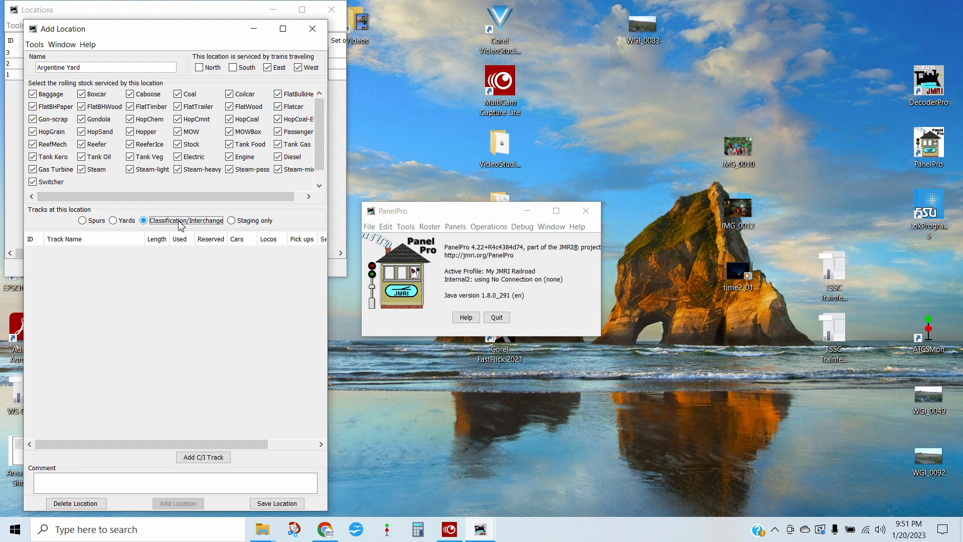
Step: Add a yard track named Track 1 with a length of 300 to the Argentine Yard location
click(127, 222)
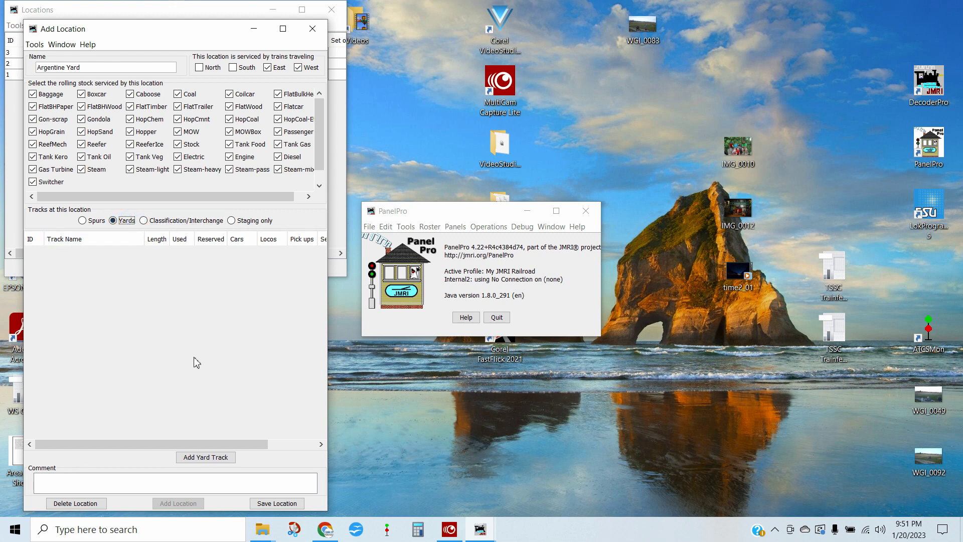
click(205, 458)
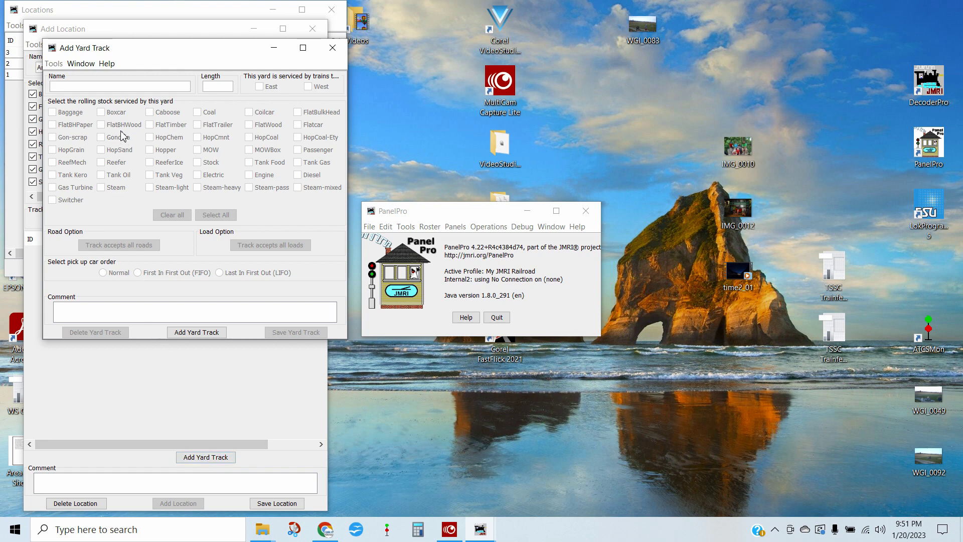
text(Track 1)
click(221, 88)
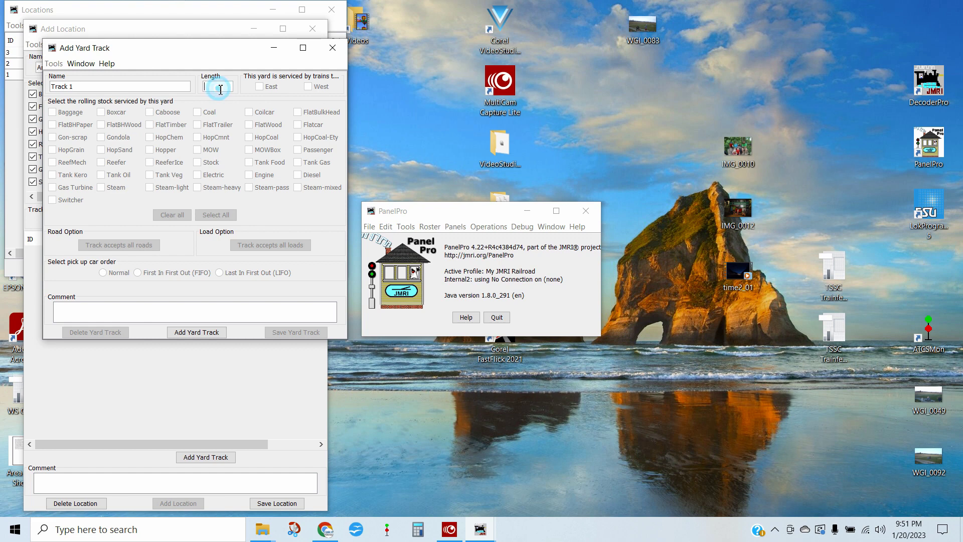
text(300)
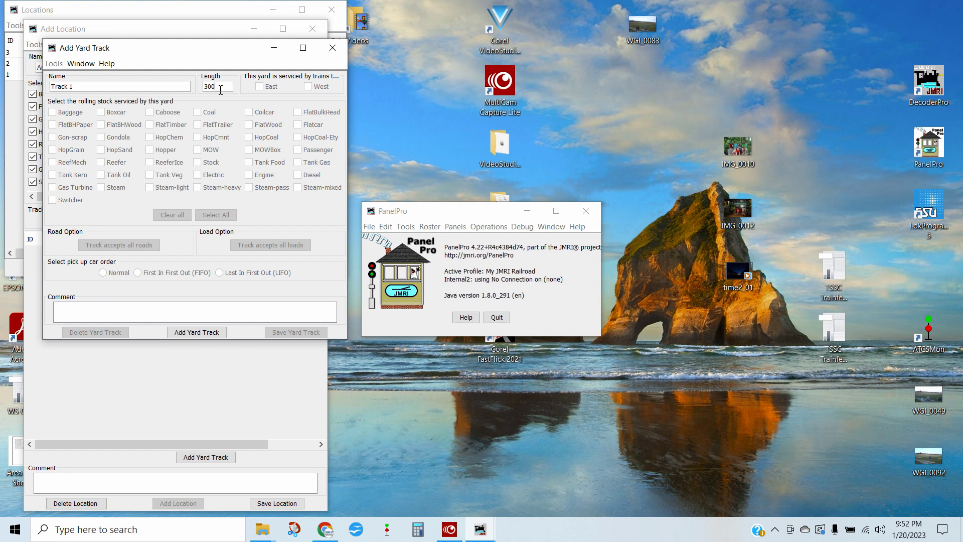
click(206, 334)
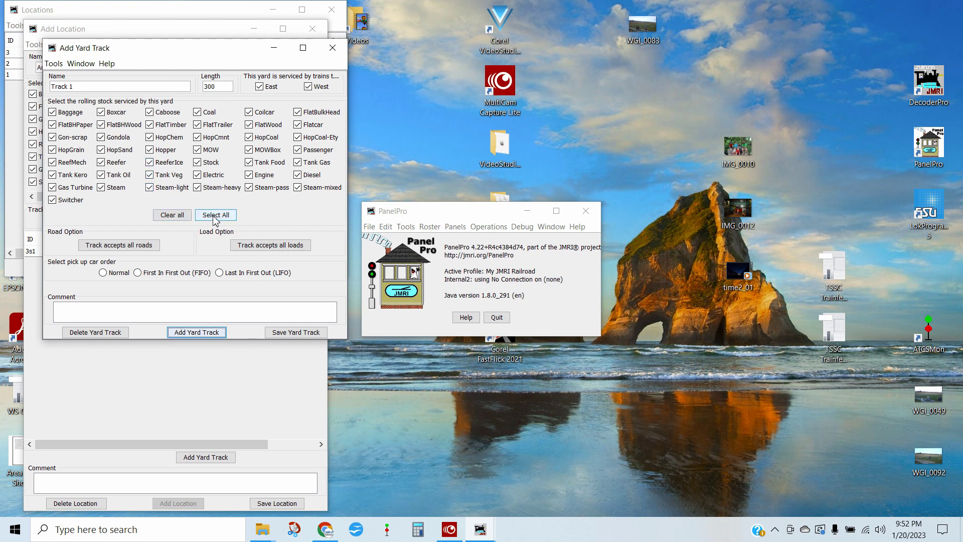
Step: Limit Track 1 to Boxcar, Flatcar and HopGrain rolling stock, saving the yard track and the Argentine Yard location
click(185, 216)
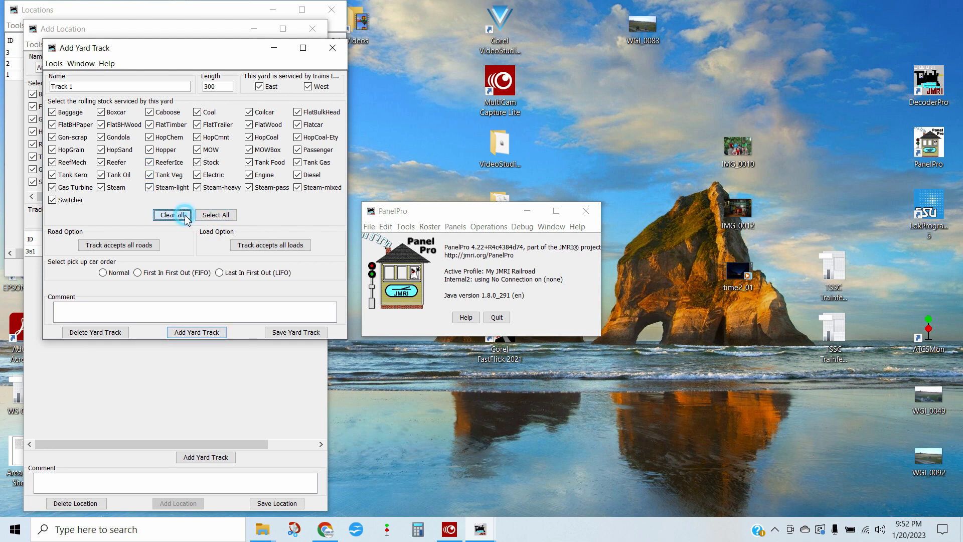
click(114, 114)
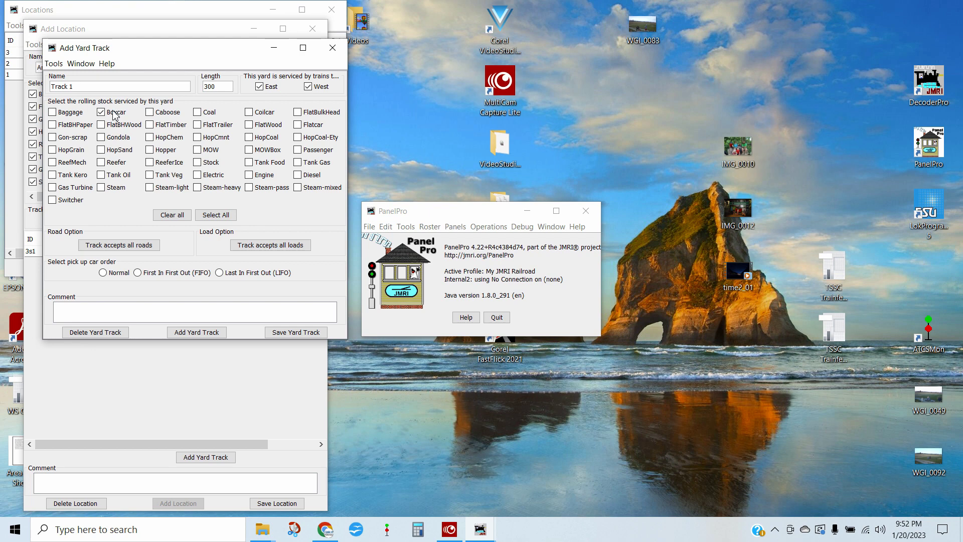
click(298, 125)
click(80, 153)
click(293, 334)
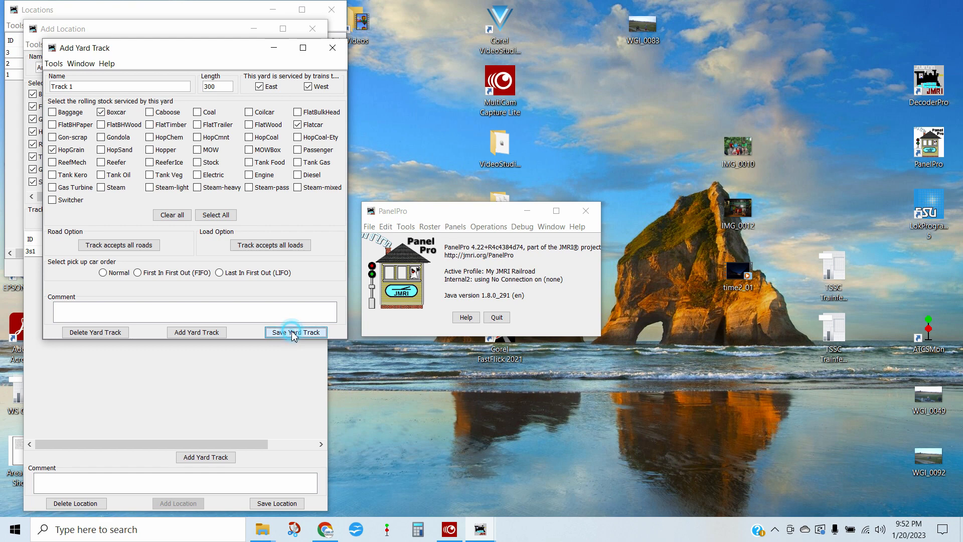
click(333, 47)
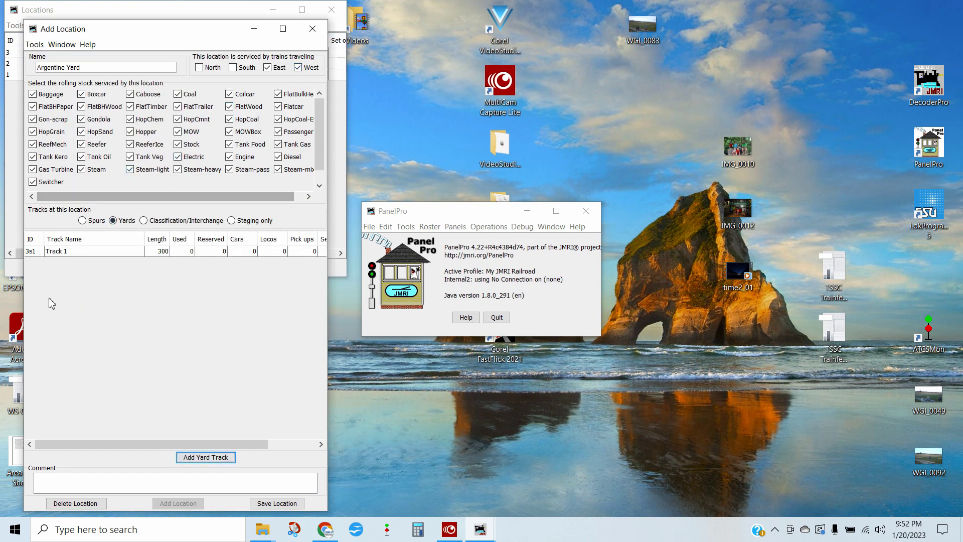
click(281, 505)
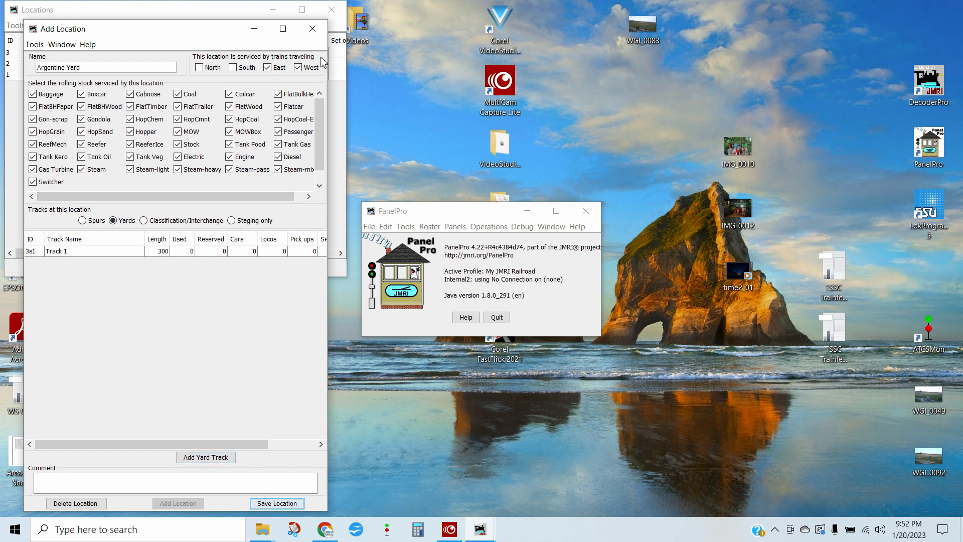
click(312, 28)
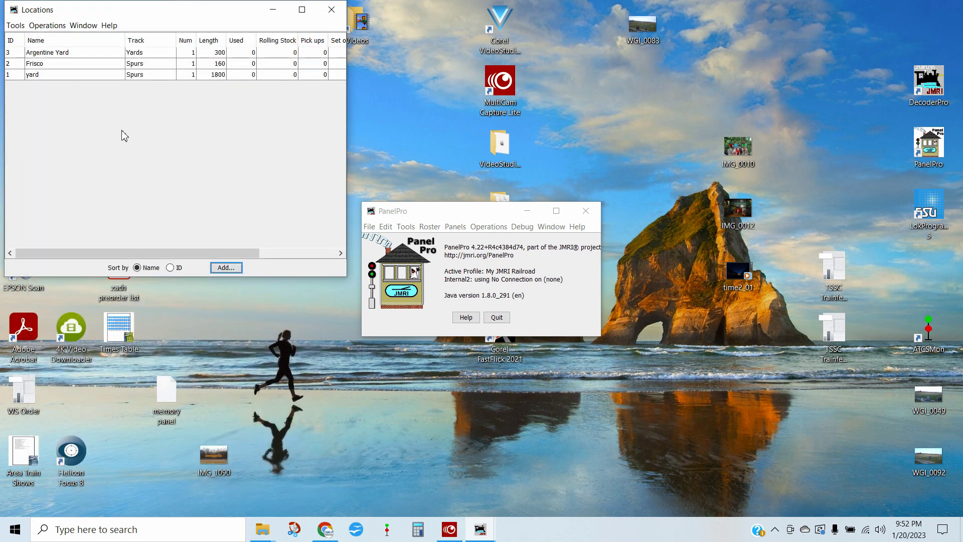
Step: Add a location named Flora that is serviced only by trains traveling west
click(226, 267)
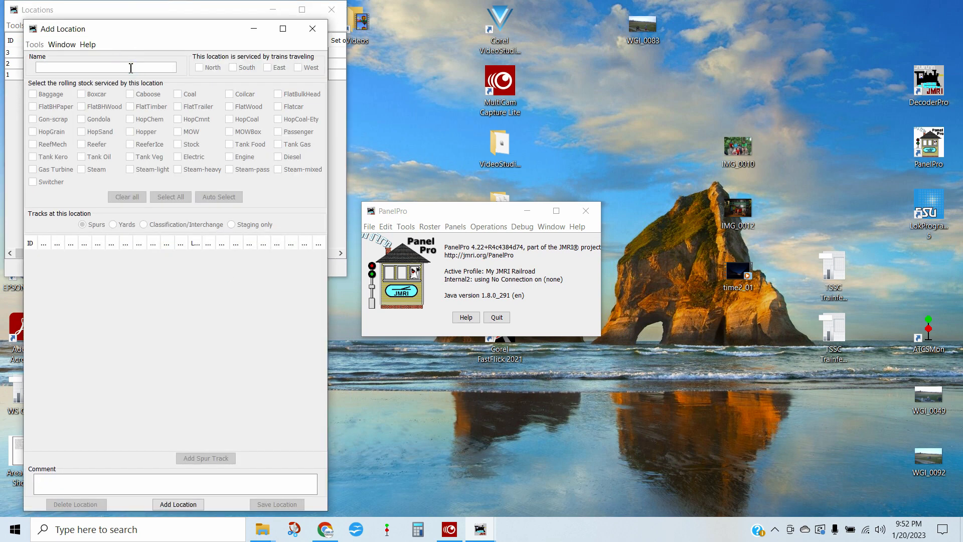
text(Flora)
click(185, 505)
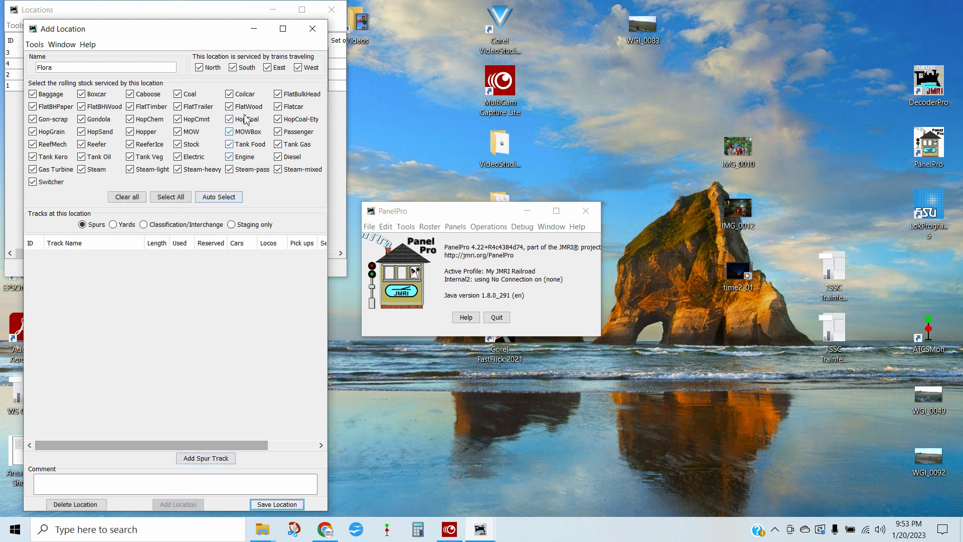
click(210, 72)
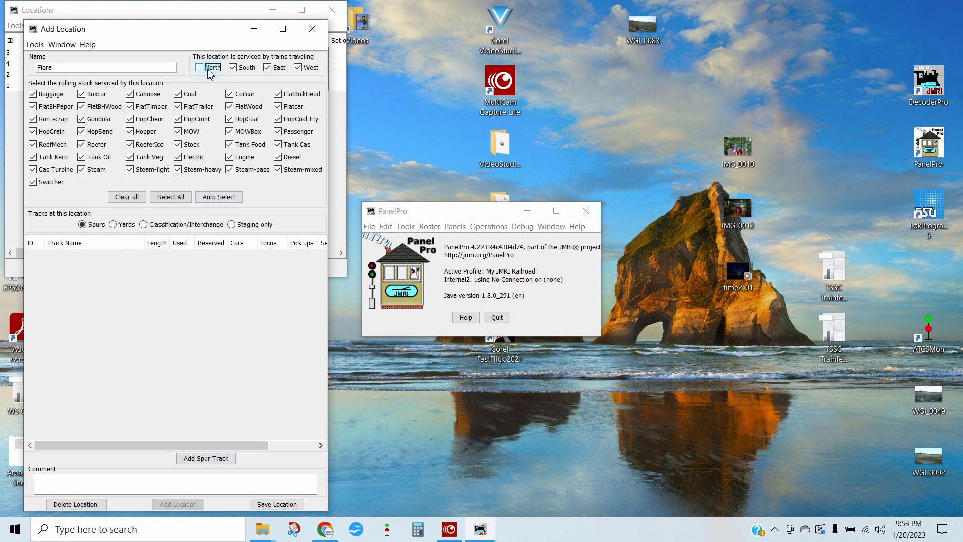
click(244, 70)
click(276, 70)
Step: Restrict the rolling stock serviced at Flora to HopGrain and Flatcar, saving the change for each type
click(137, 197)
click(58, 133)
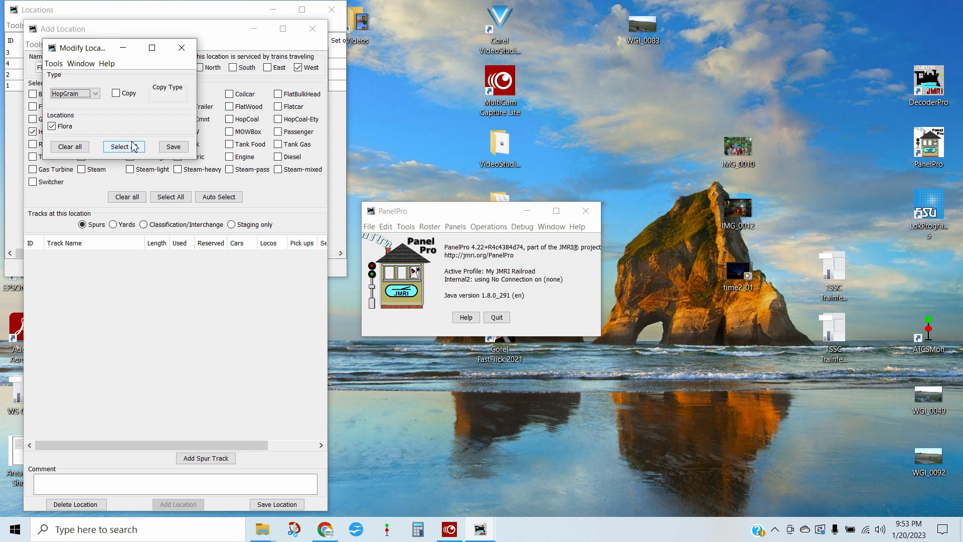
click(173, 146)
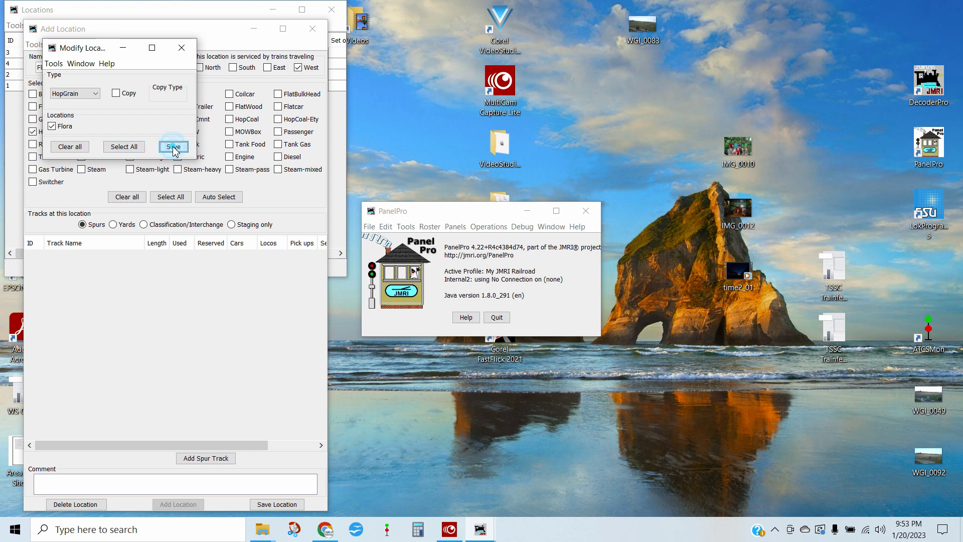
click(179, 50)
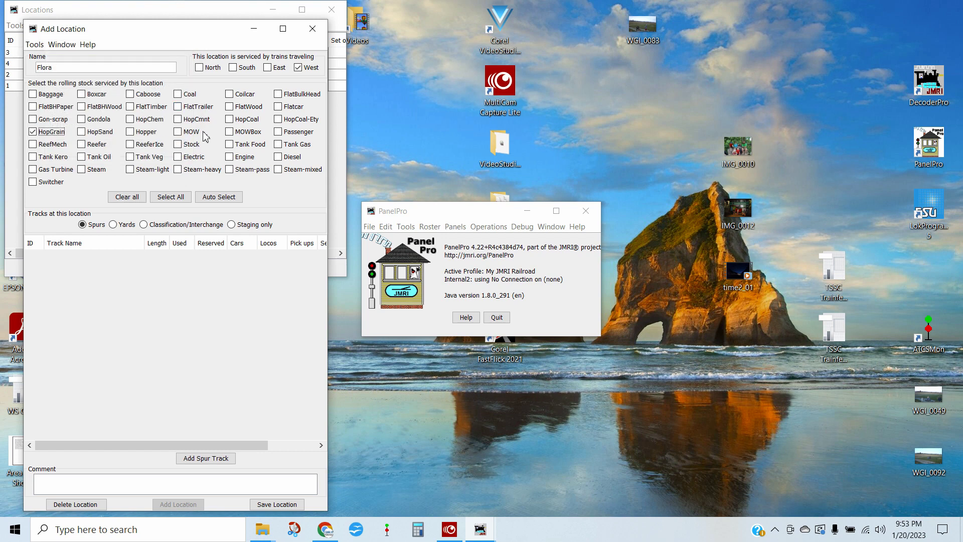
click(277, 106)
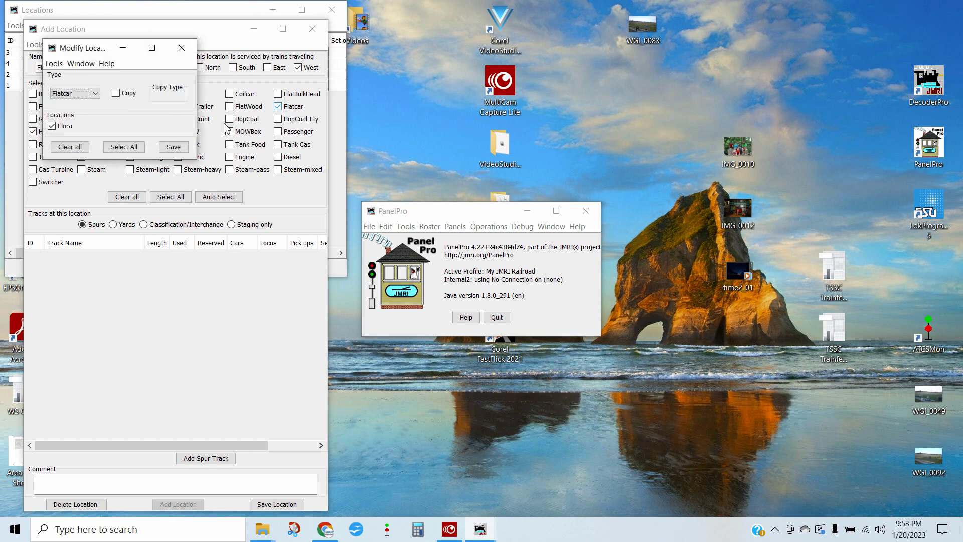
click(173, 146)
click(184, 47)
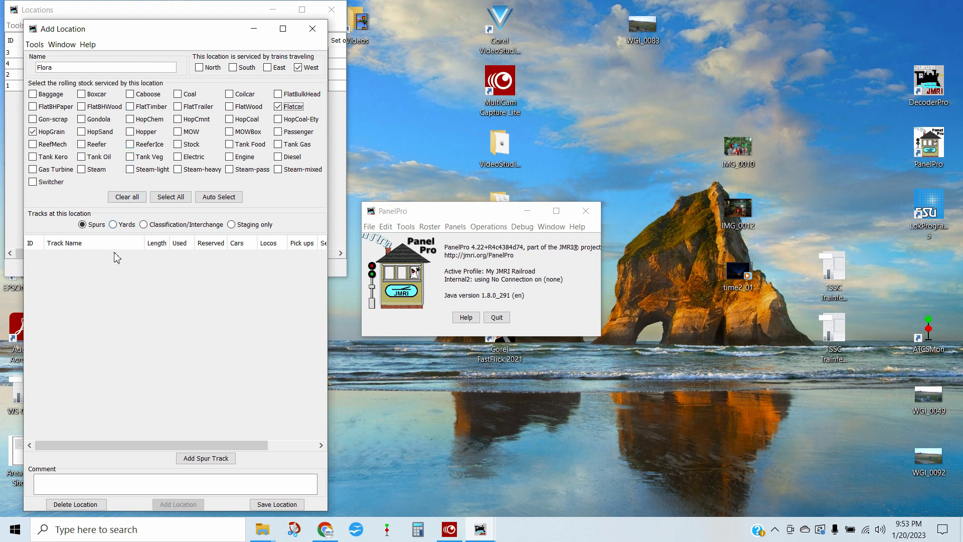
Step: Add a spur track named Grain Elevator with a length of 70 to the Flora location
click(203, 460)
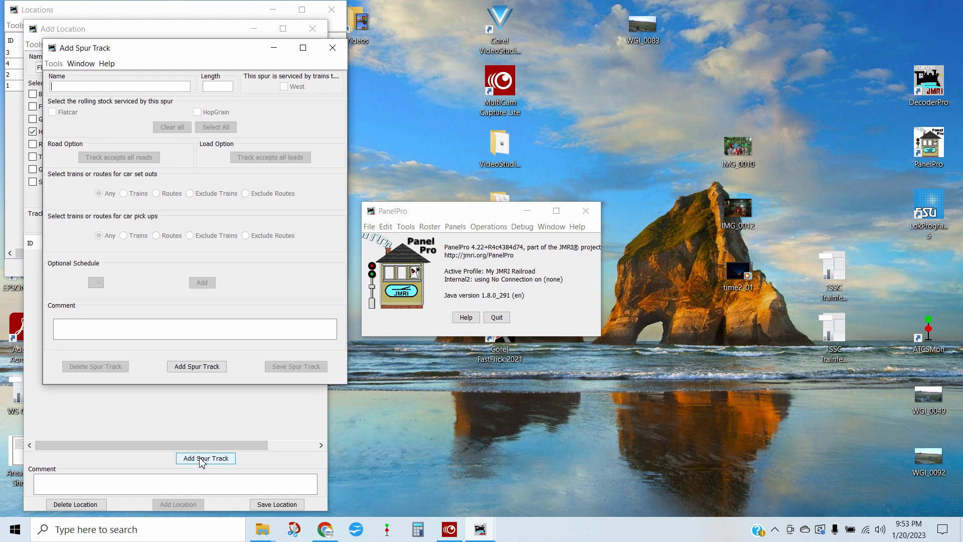
text(Grain Eleva)
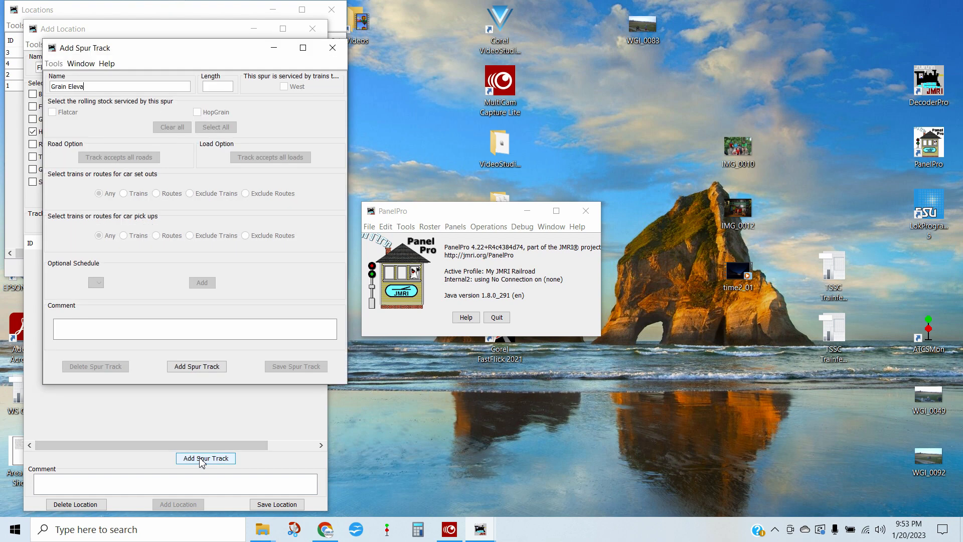
text(tor)
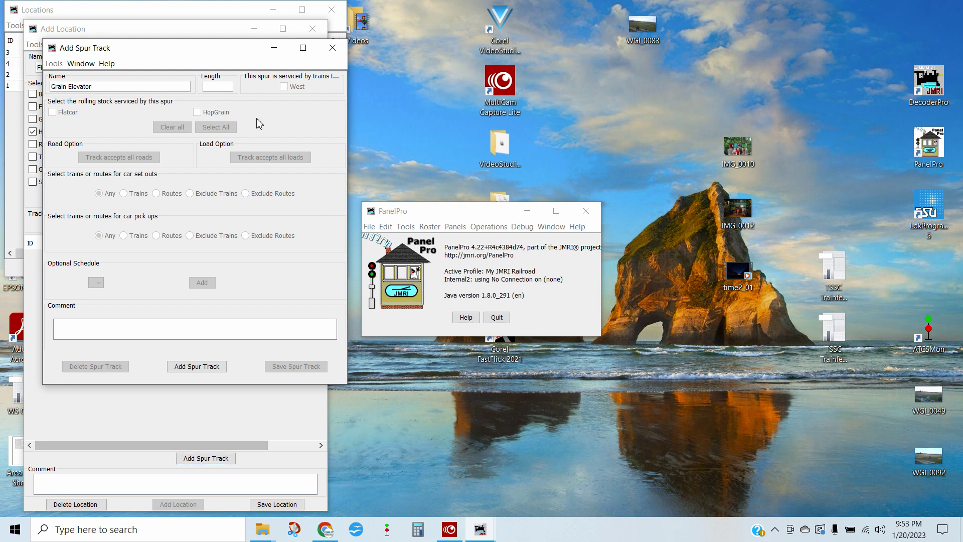
click(228, 87)
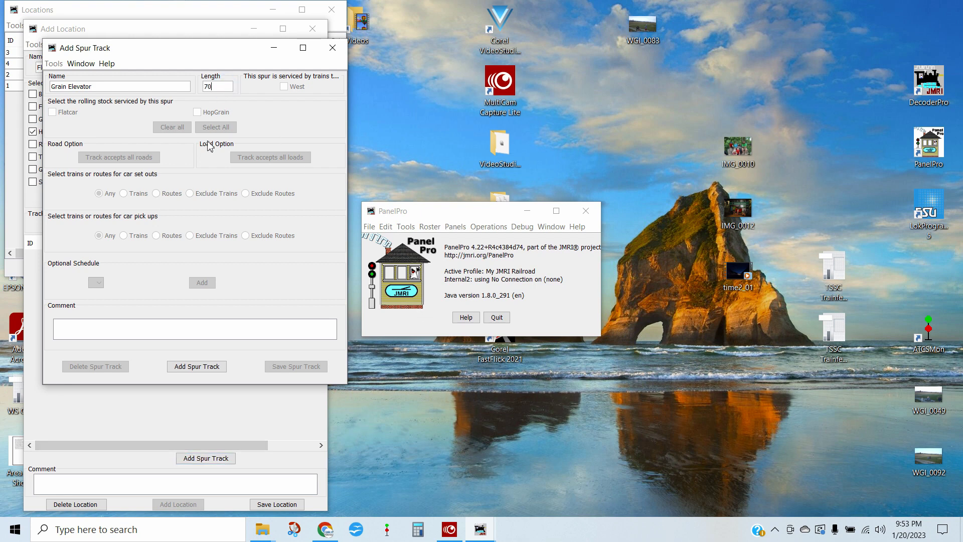
click(206, 371)
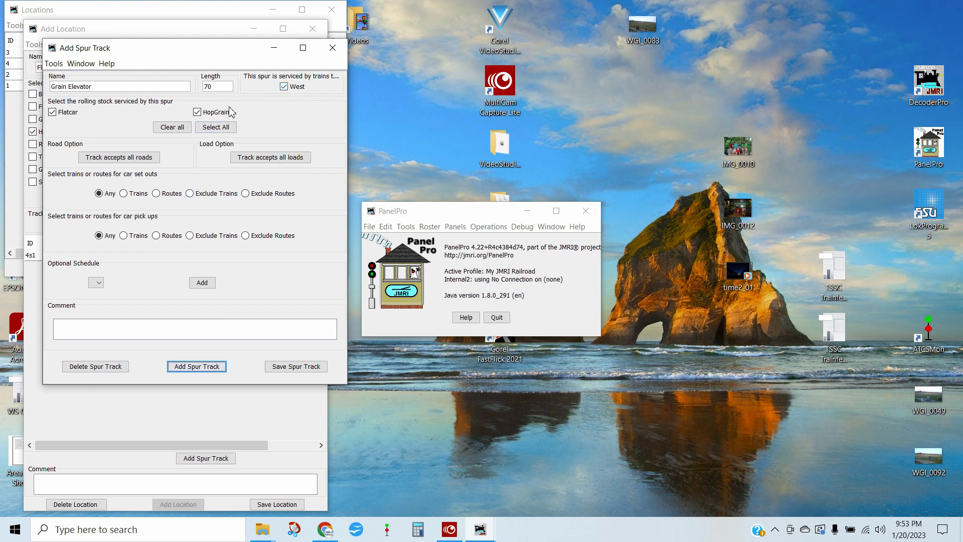
Step: Exclude flatcars from the Grain Elevator spur so it accepts only HopGrain, and save the spur track
click(63, 115)
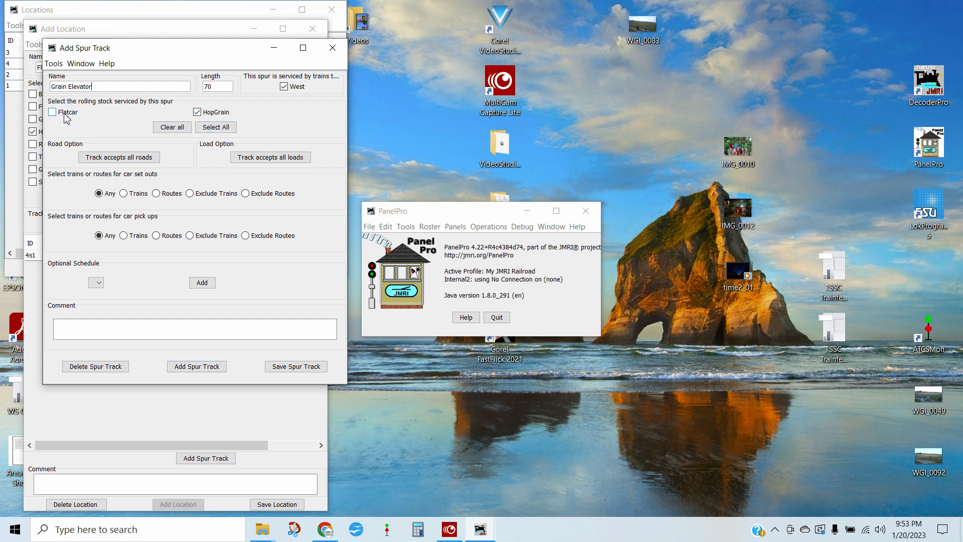
click(201, 282)
click(294, 367)
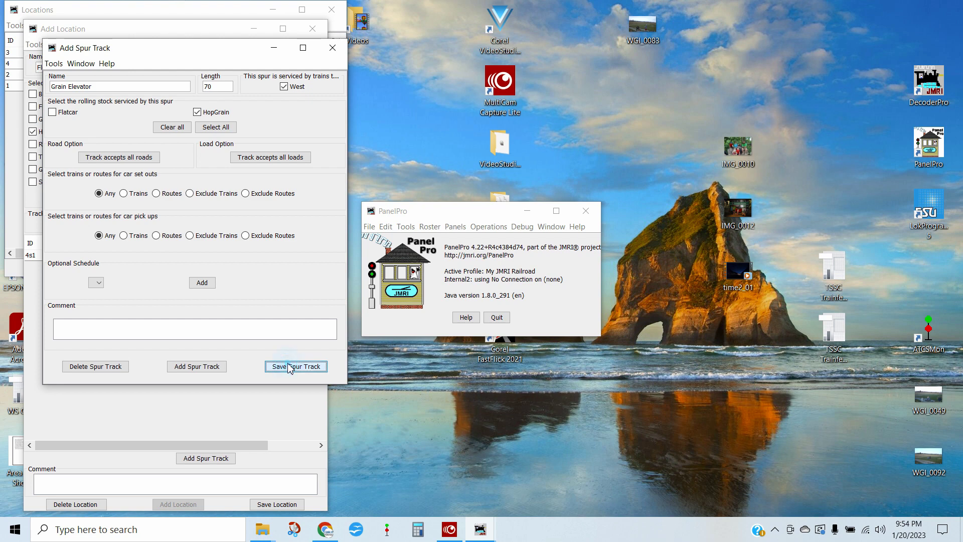
click(333, 48)
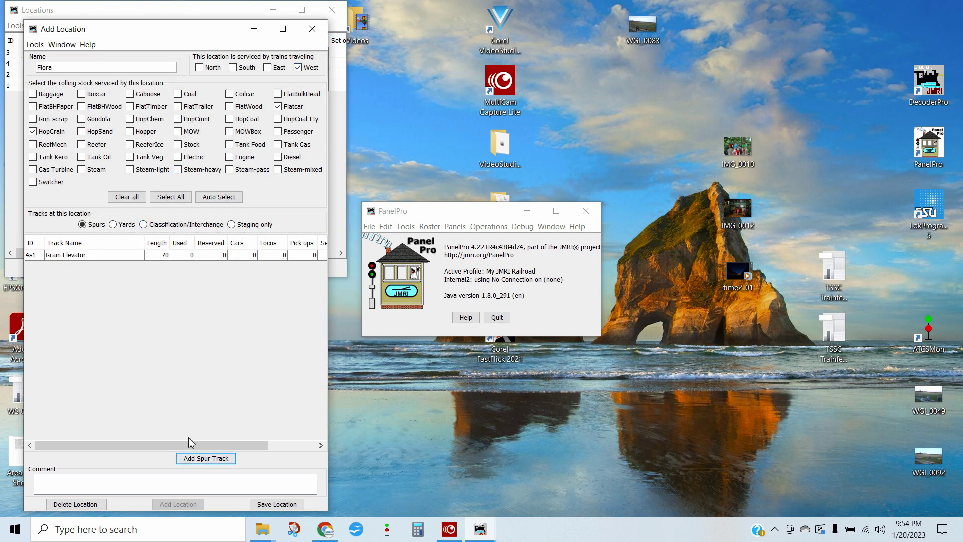
Step: Add a spur track named Transload with a length of 70 to the Flora location
click(191, 459)
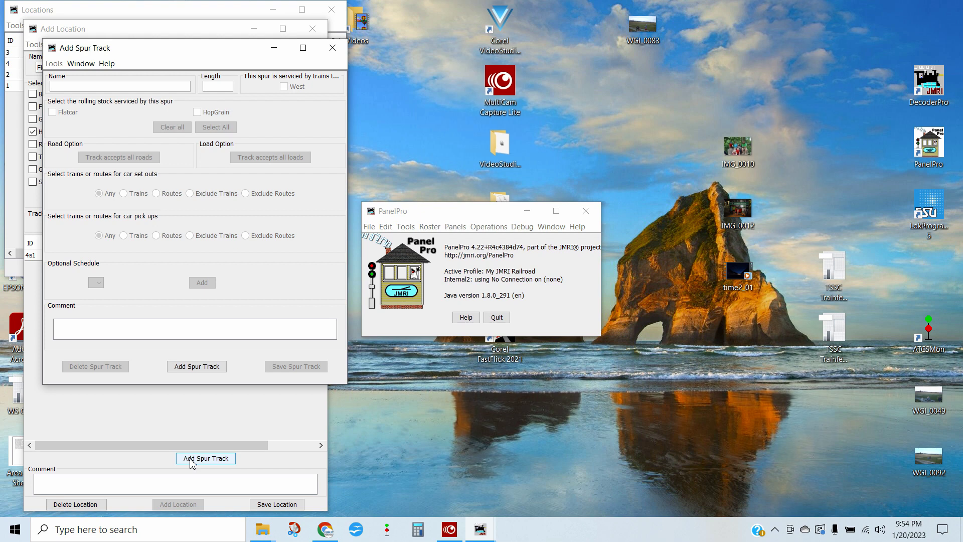
text(Transload)
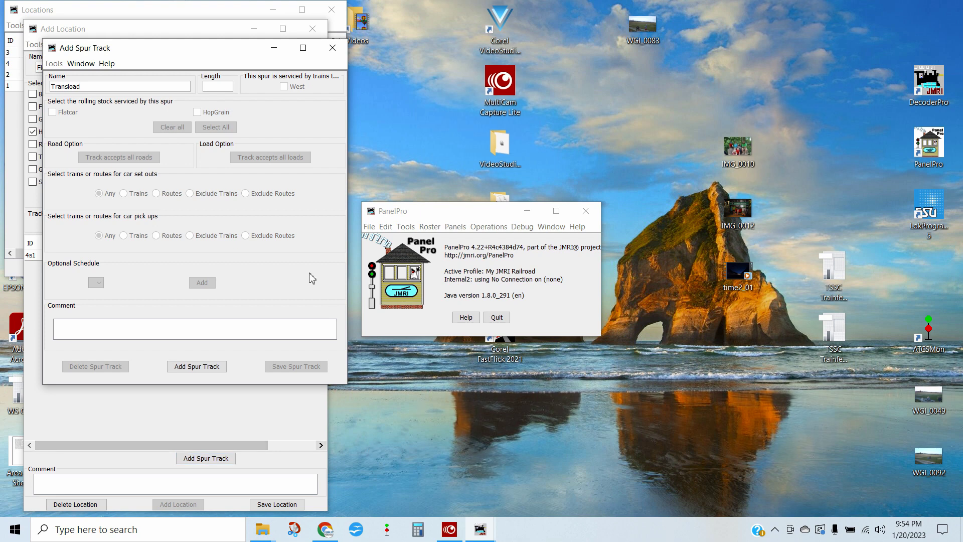
click(218, 86)
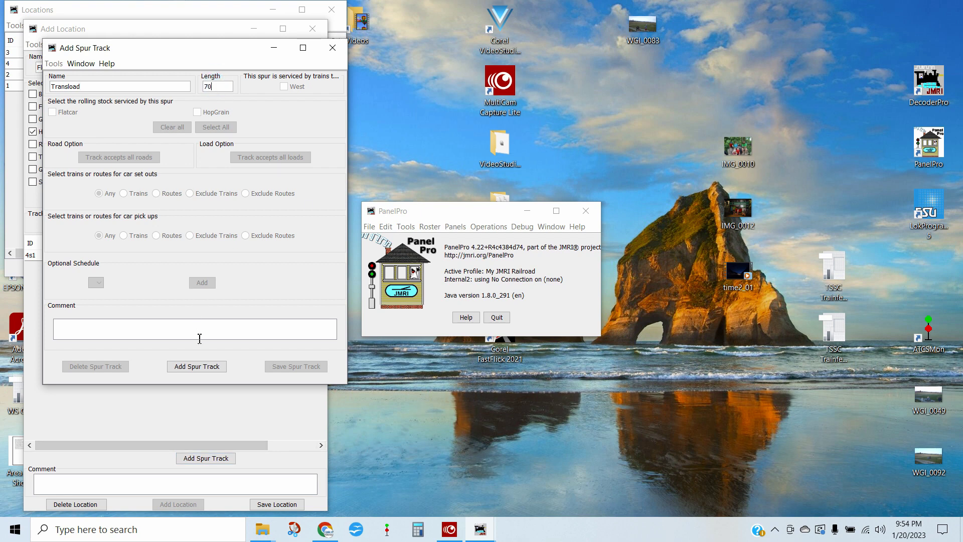
click(197, 367)
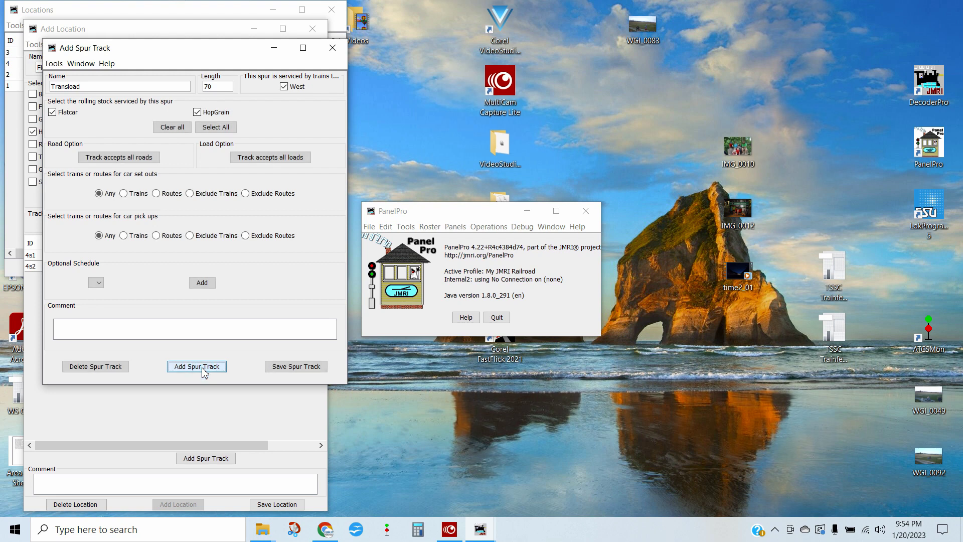
Step: Exclude HopGrain from the Transload spur so it accepts only flatcars, save the spur track and close its window
click(198, 112)
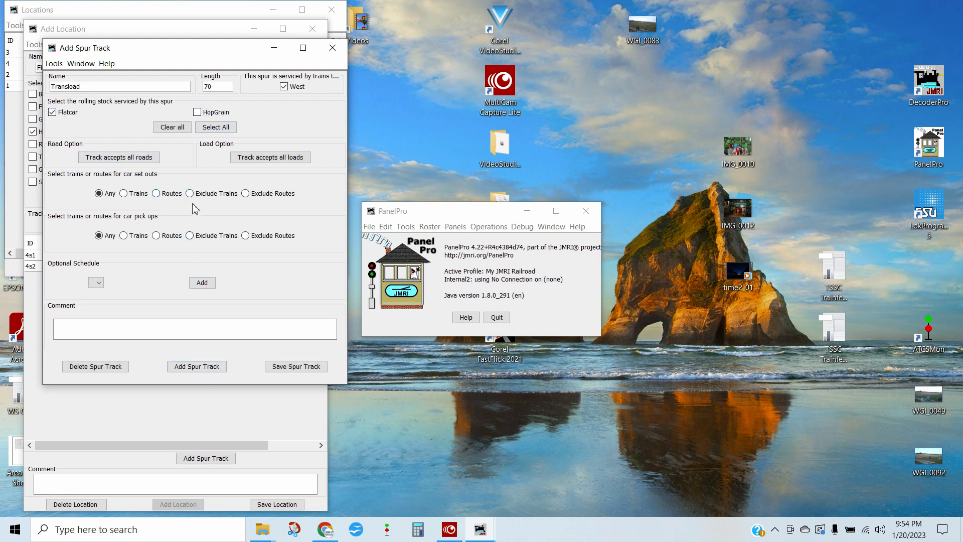
click(295, 367)
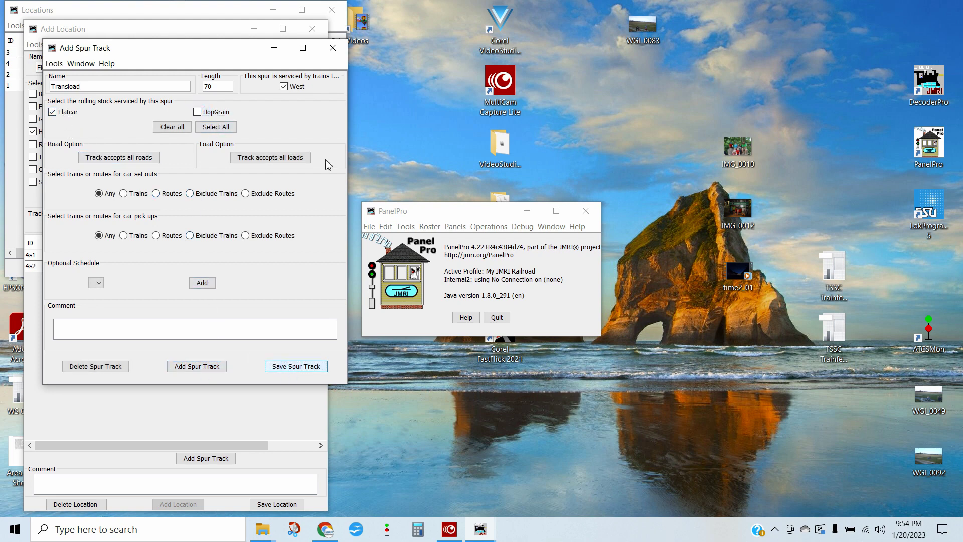
click(333, 48)
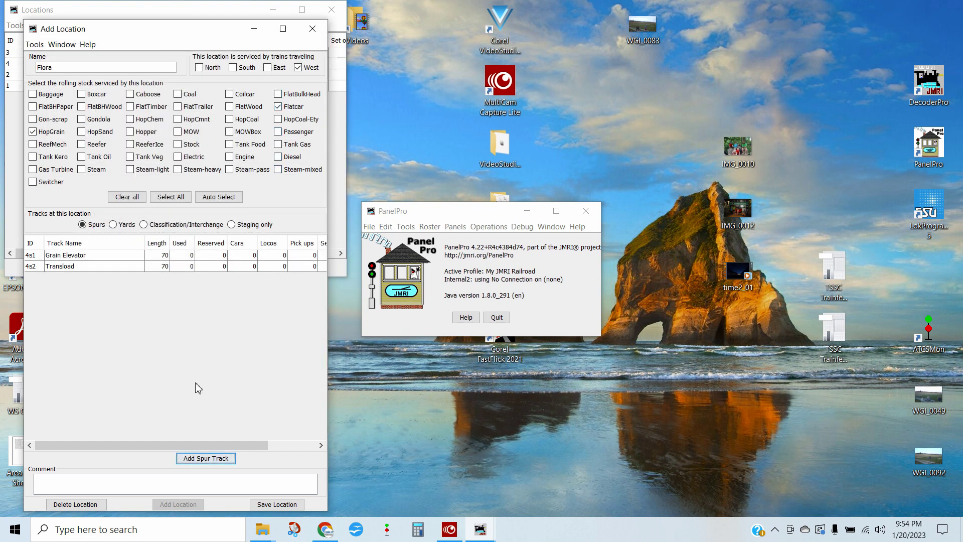
Step: Save the Flora location and close its window and the locations list
click(273, 509)
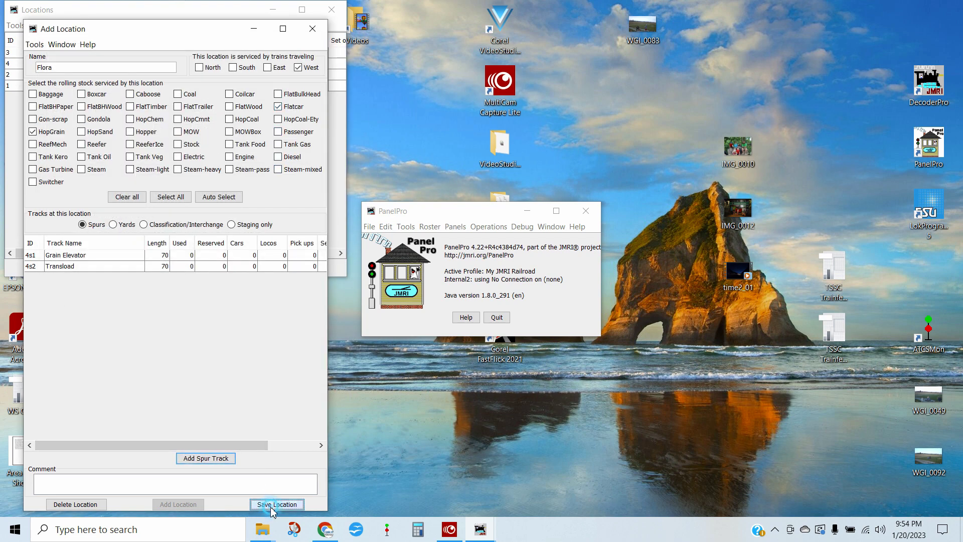
click(312, 30)
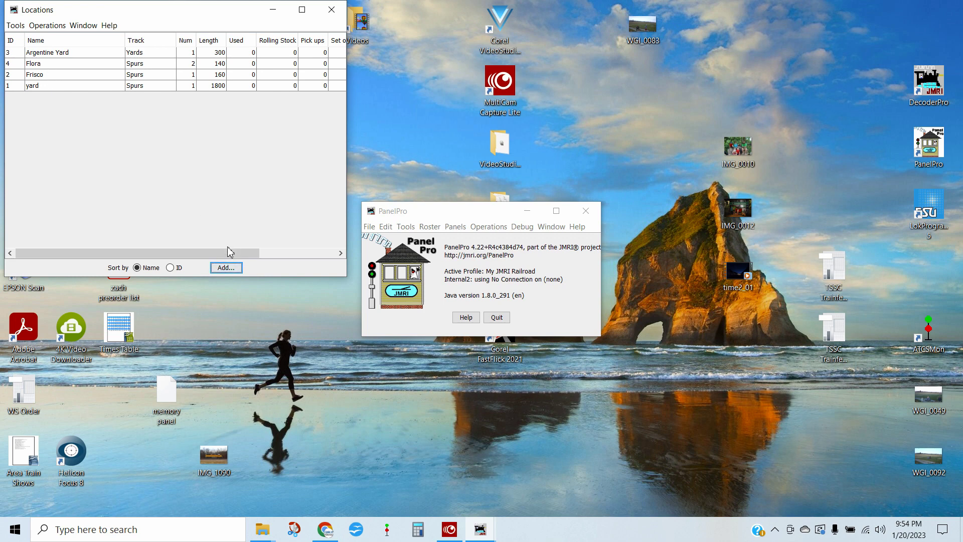
click(332, 10)
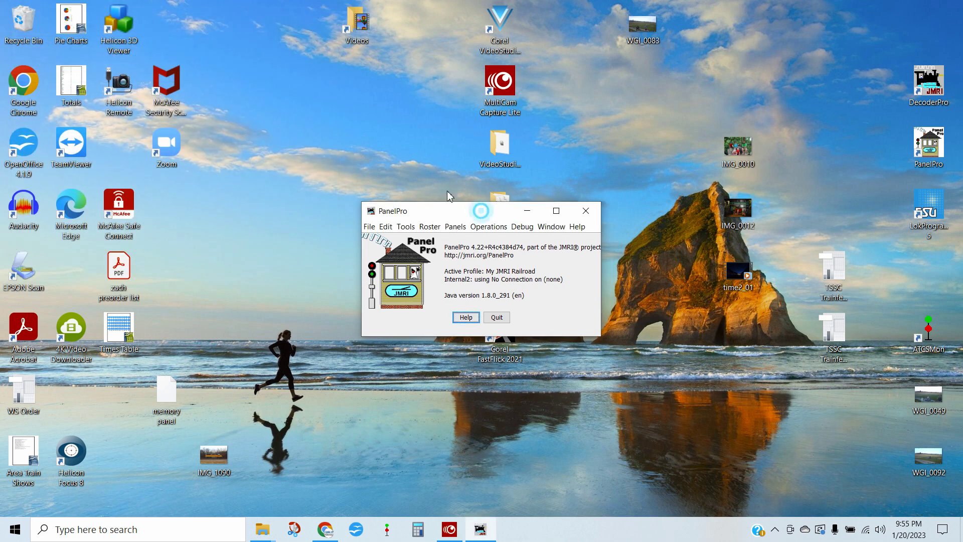
Step: Open the operations routes list and add a new route named East Local
drag(482, 212, 319, 147)
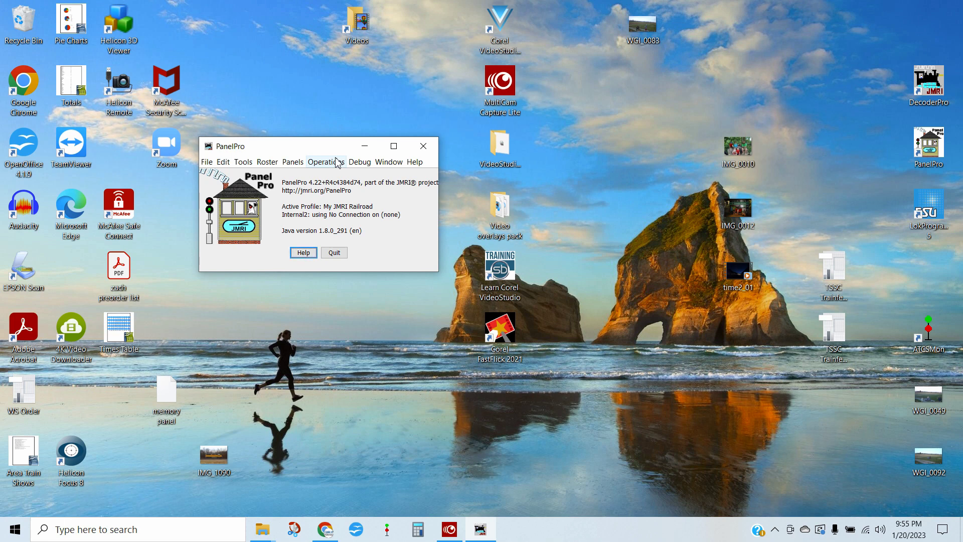
click(337, 162)
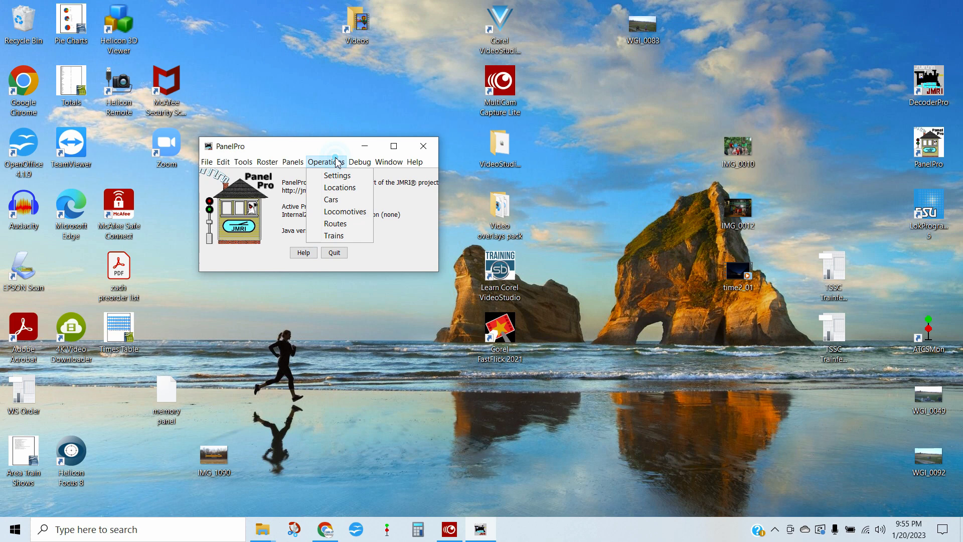
click(332, 224)
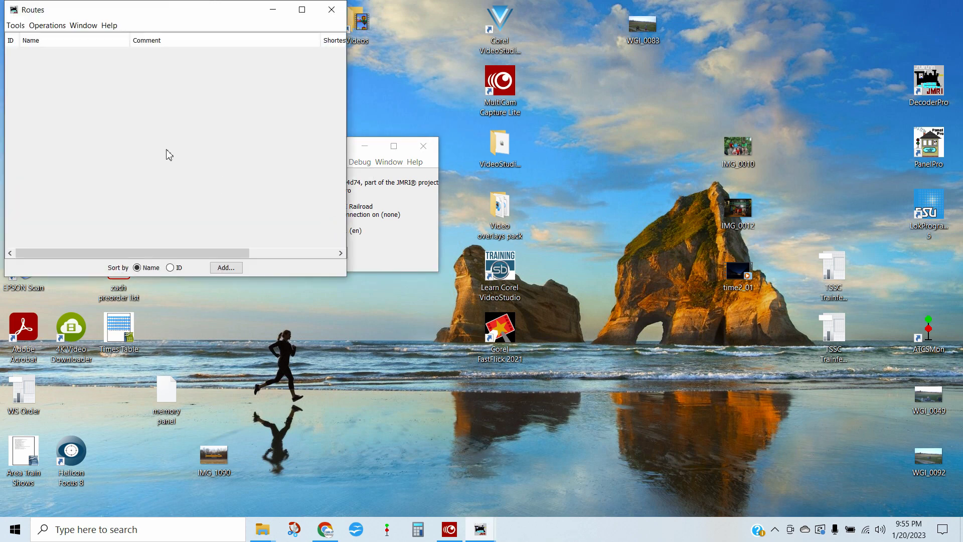
click(225, 270)
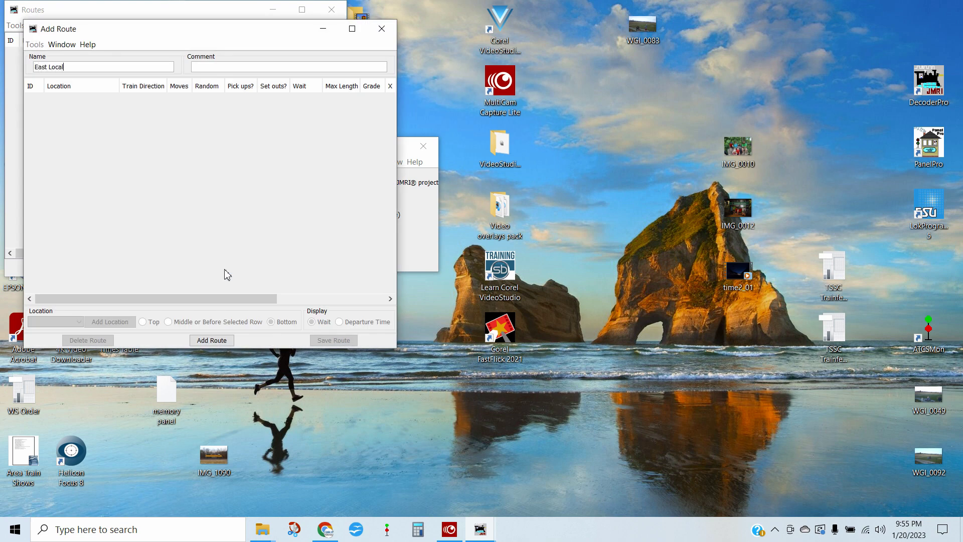
click(211, 343)
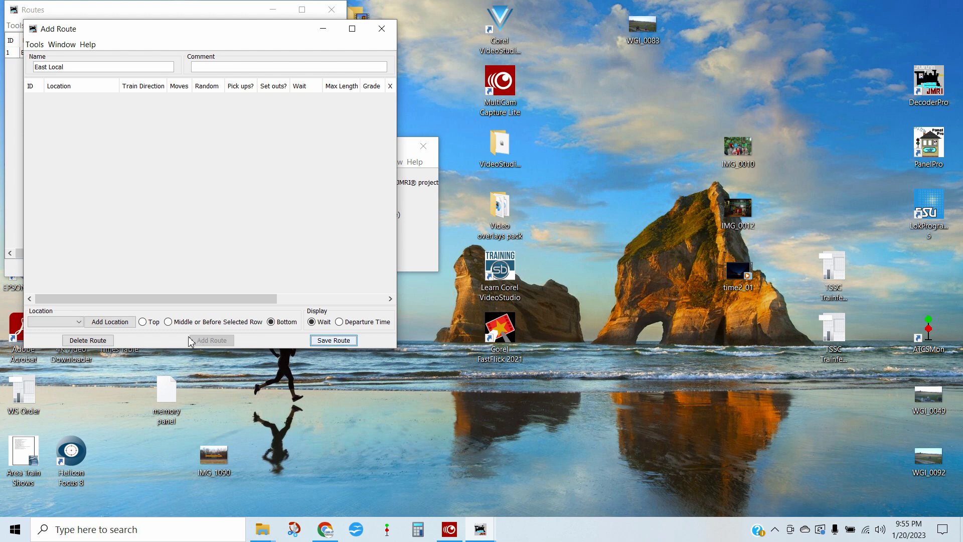
Step: Add Argentine Yard to the East Local route twice, as both its starting and ending location
click(59, 324)
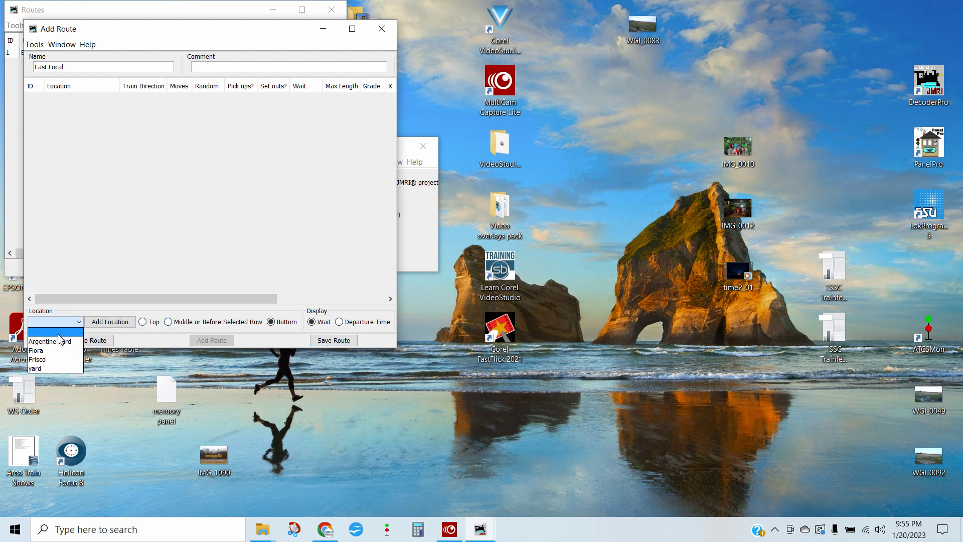
click(58, 342)
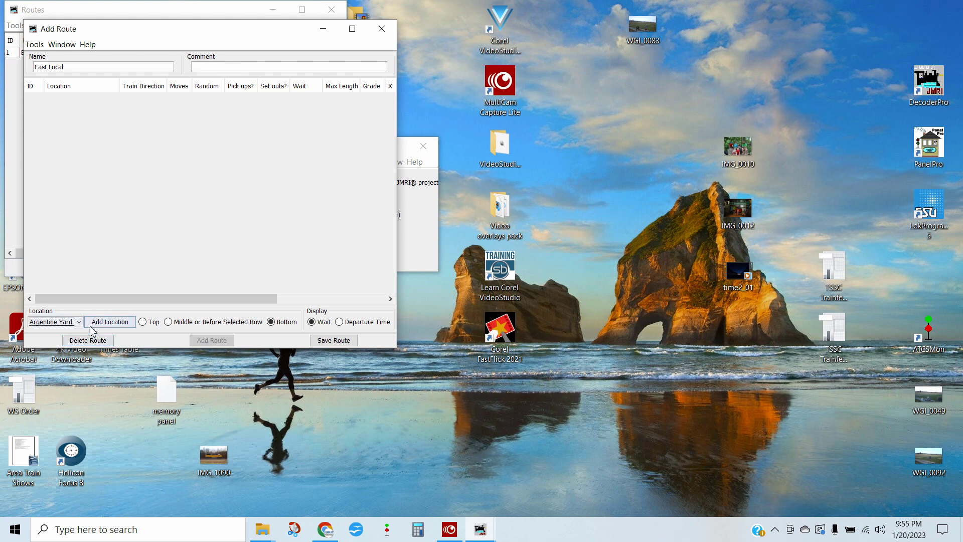
click(106, 321)
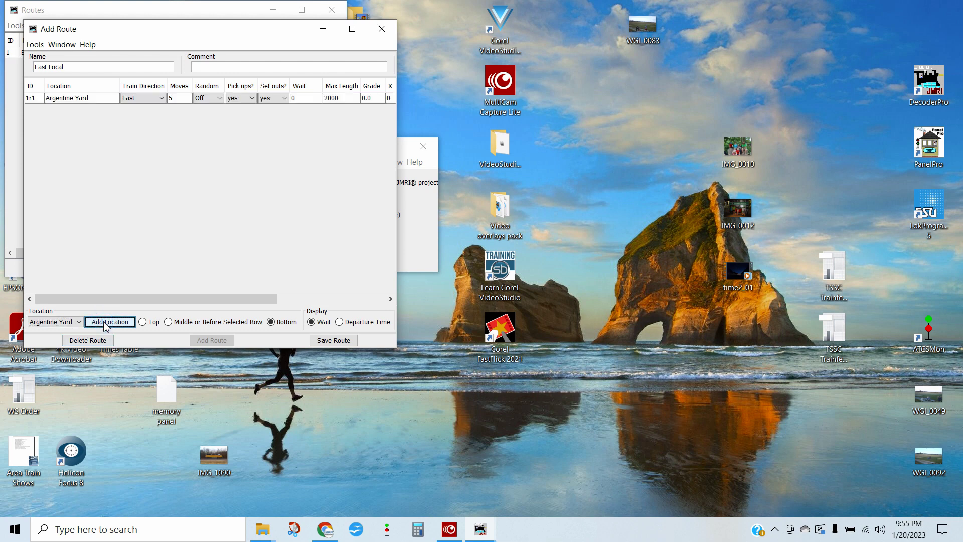
click(74, 323)
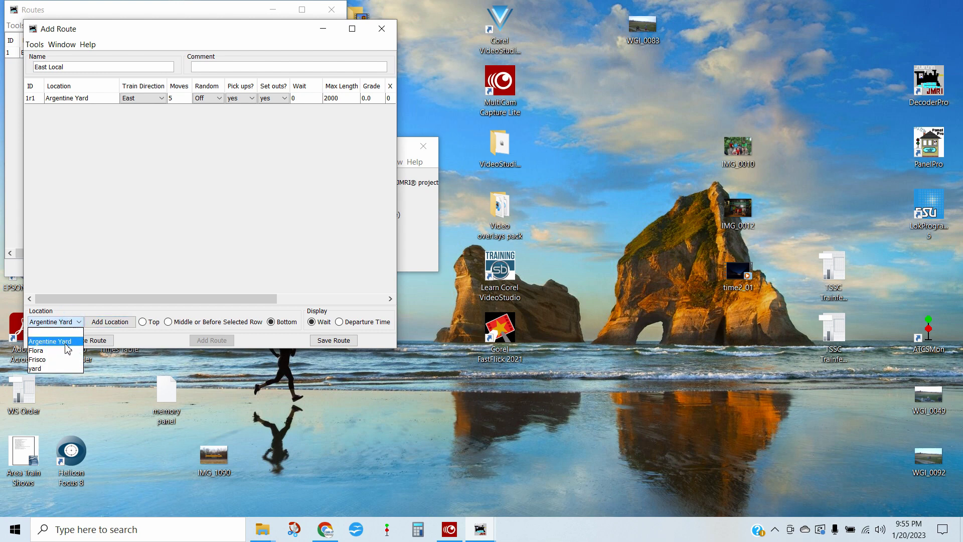
click(66, 342)
click(106, 325)
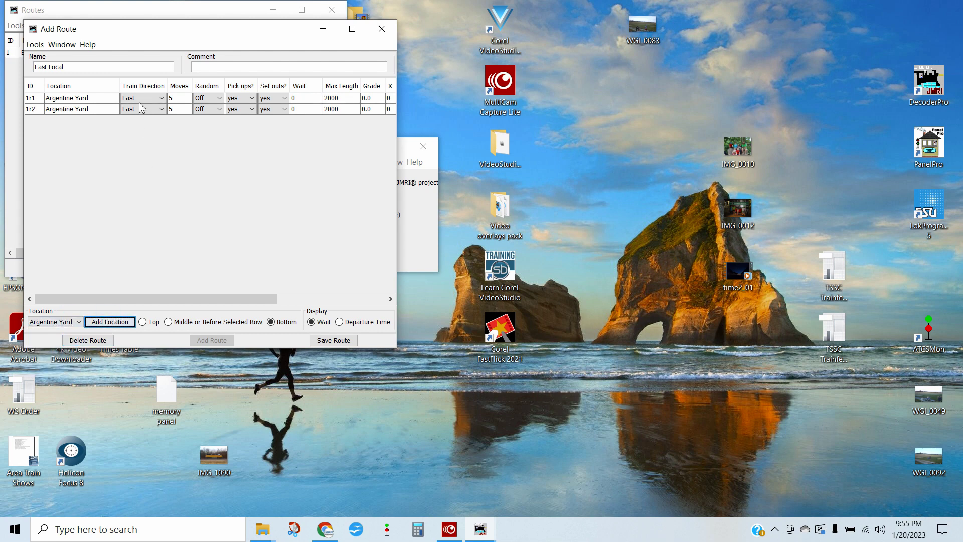
Step: Add Frisco to the East Local route and move it up between the two Argentine Yard stops
click(71, 324)
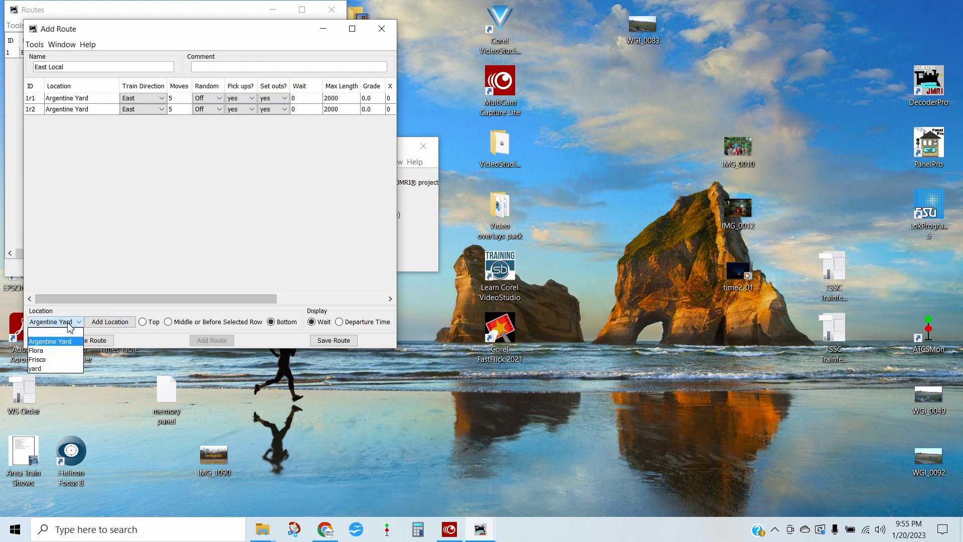
click(55, 361)
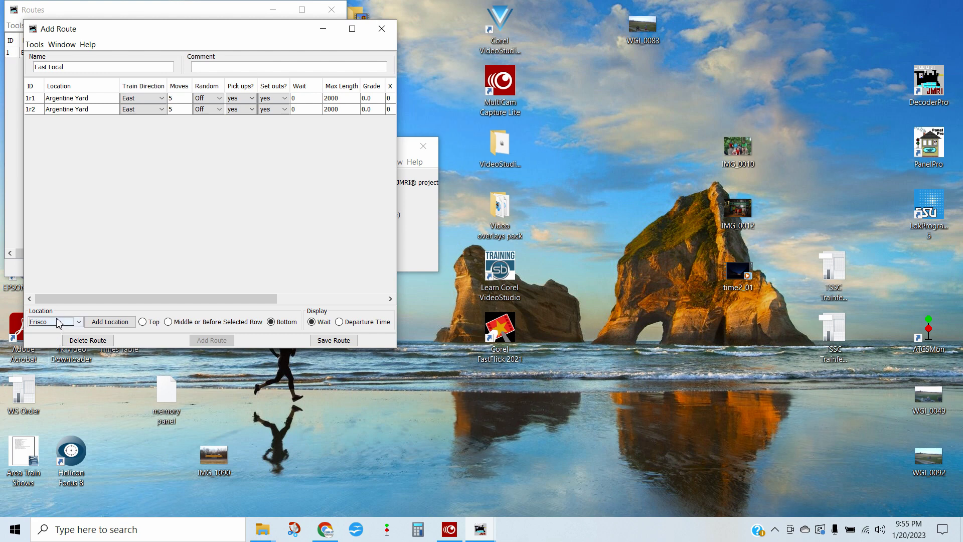
click(108, 323)
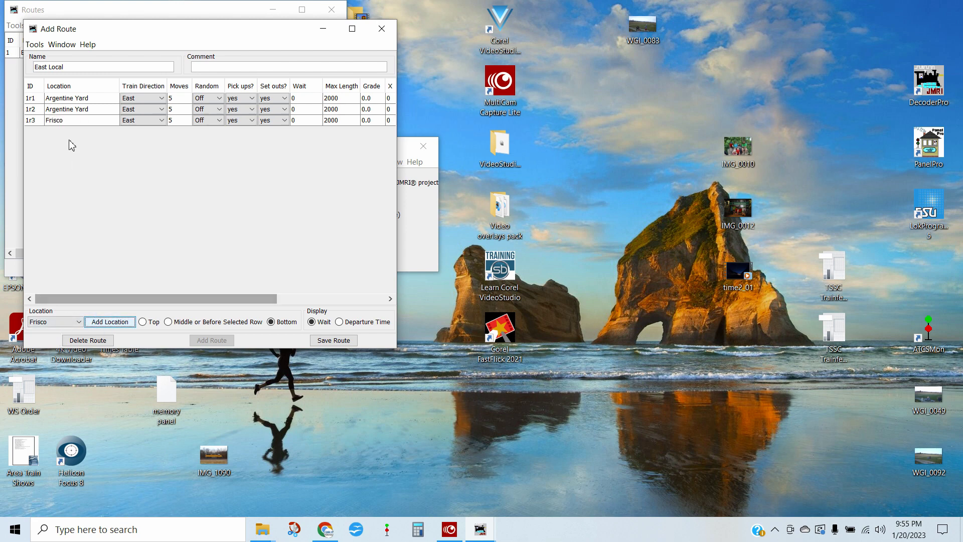
click(100, 124)
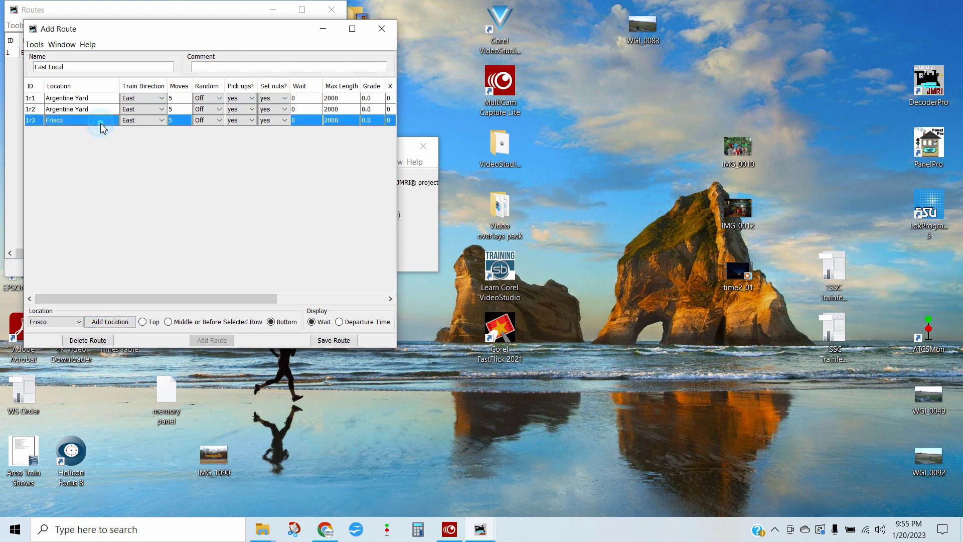
click(352, 30)
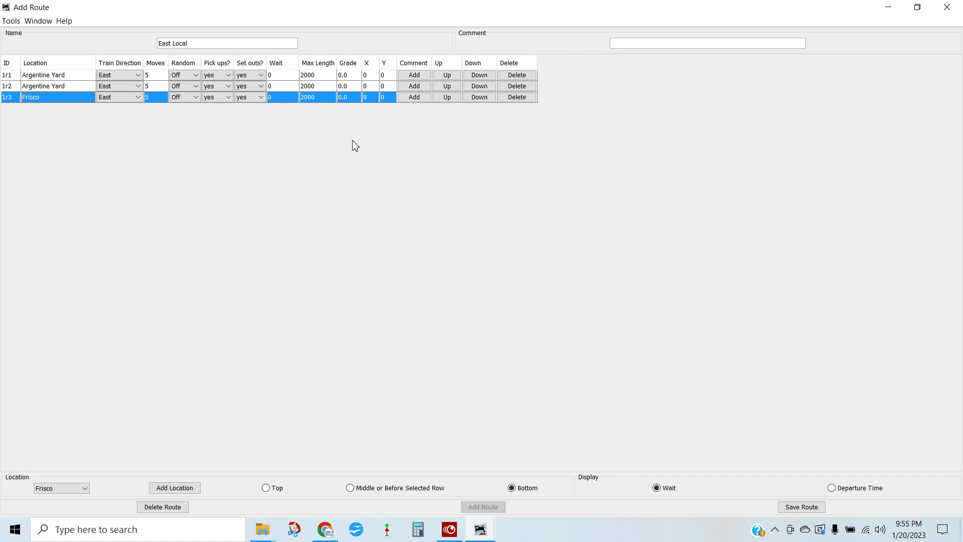
click(452, 99)
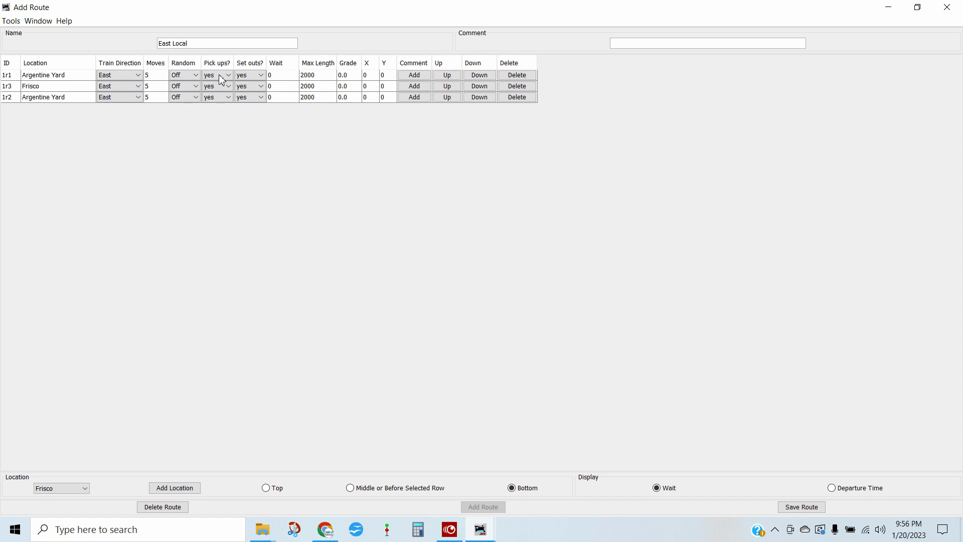
Step: Disable set outs at the first Argentine Yard stop and pick ups at the final Argentine Yard stop
click(245, 77)
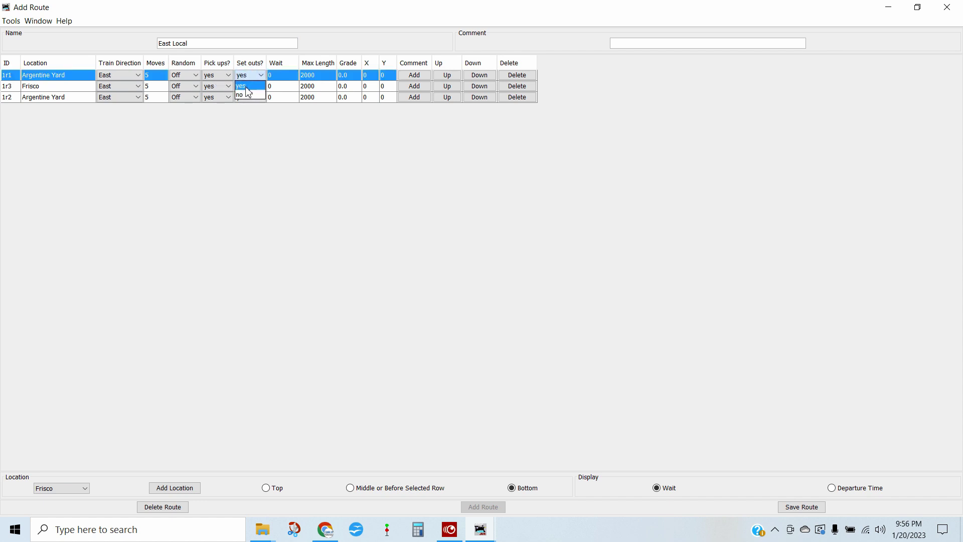
click(246, 95)
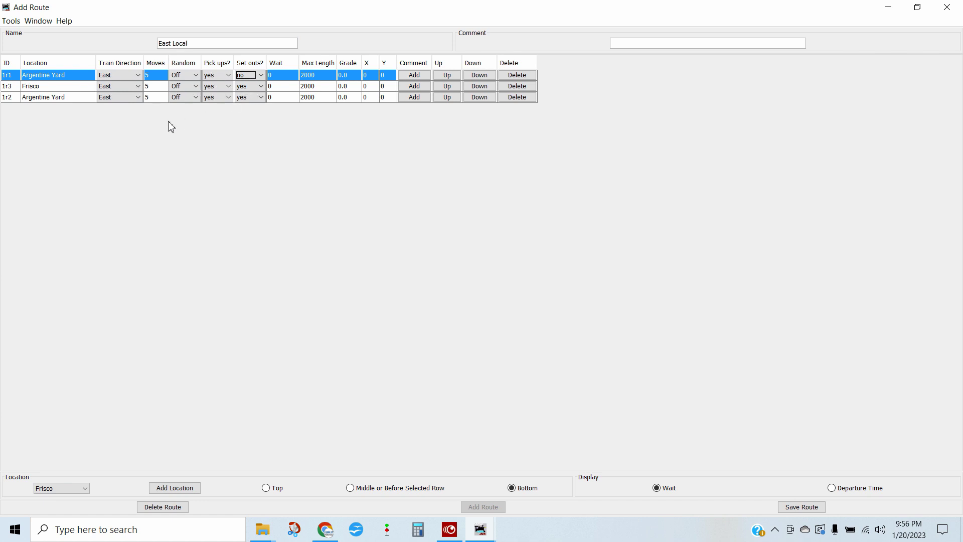
click(211, 100)
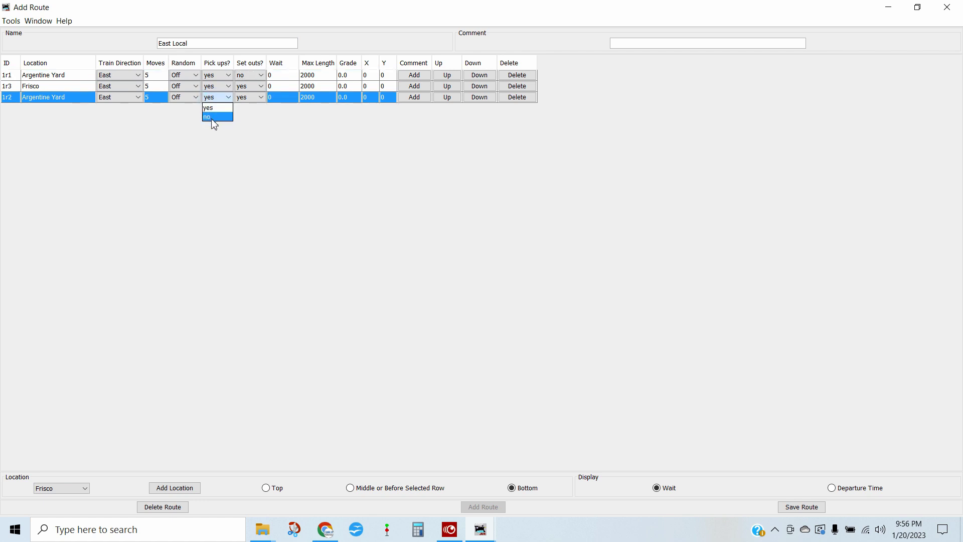
click(211, 118)
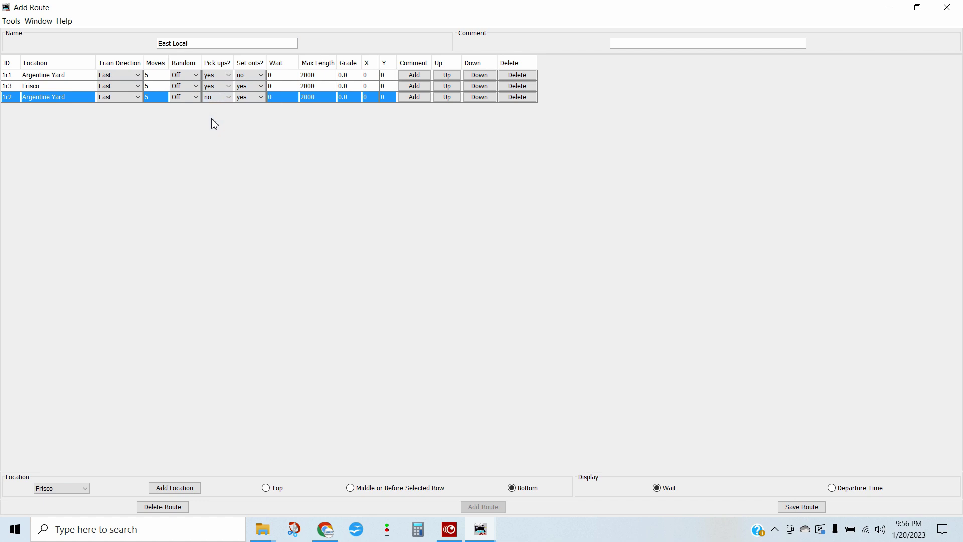
Step: Save the East Local route, keeping the first stop's maximum train length, and close the route window
double_click(319, 76)
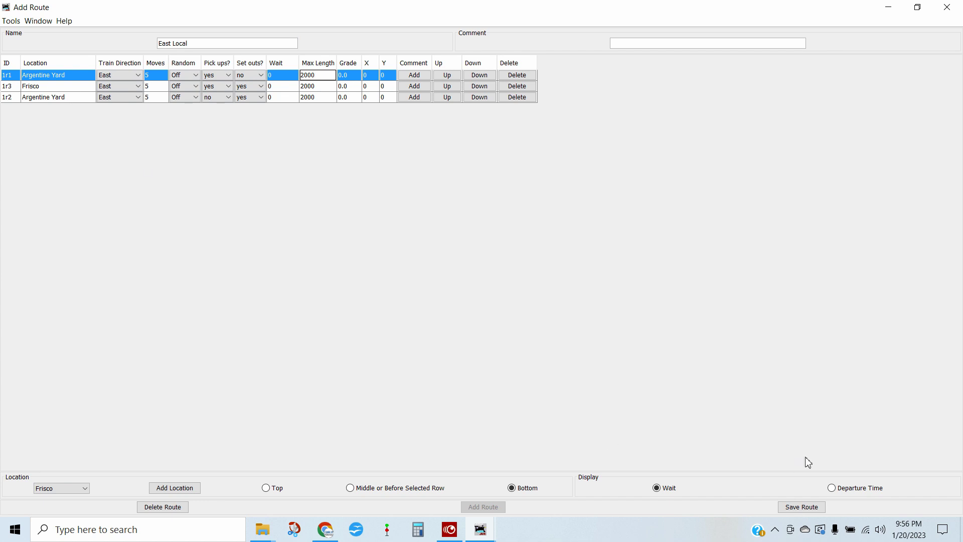
click(801, 507)
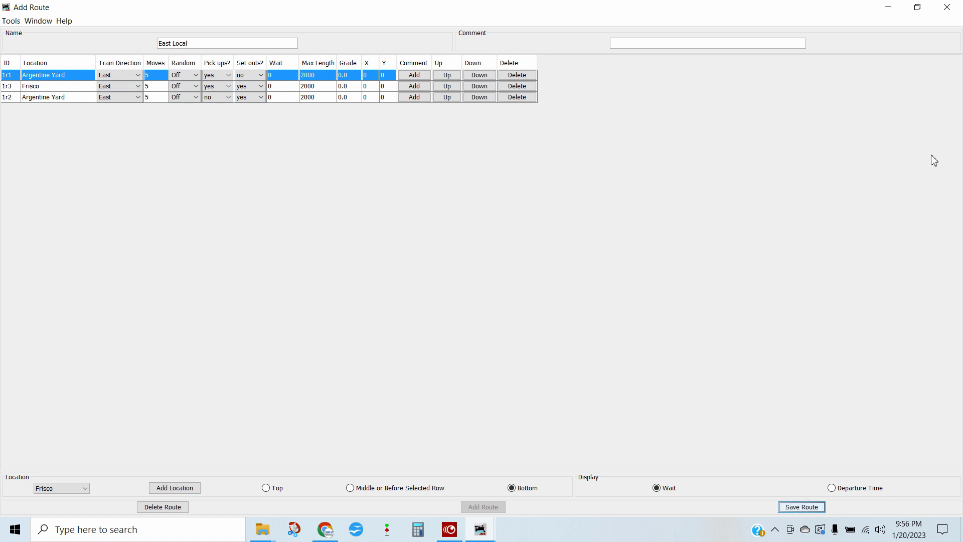
click(947, 7)
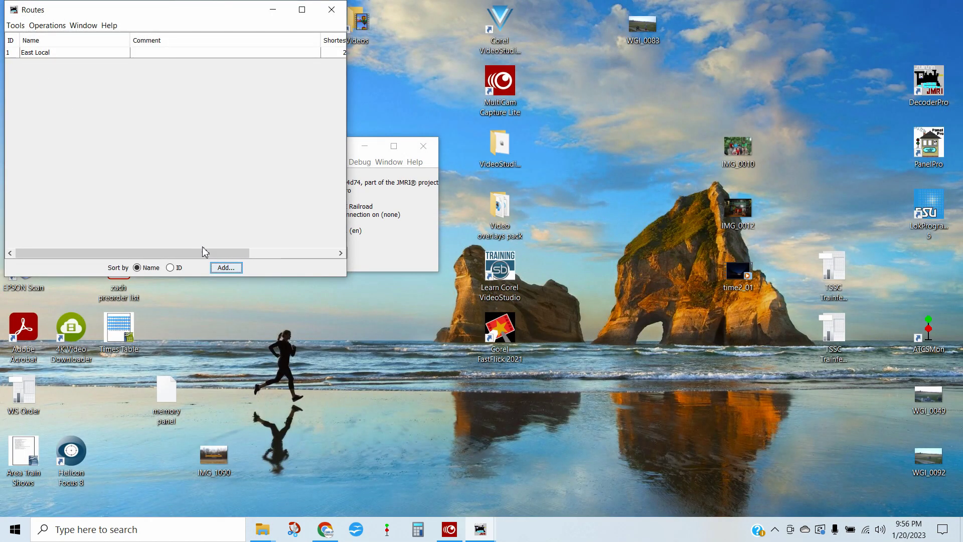
Step: Add another route named West to the routes list
click(226, 267)
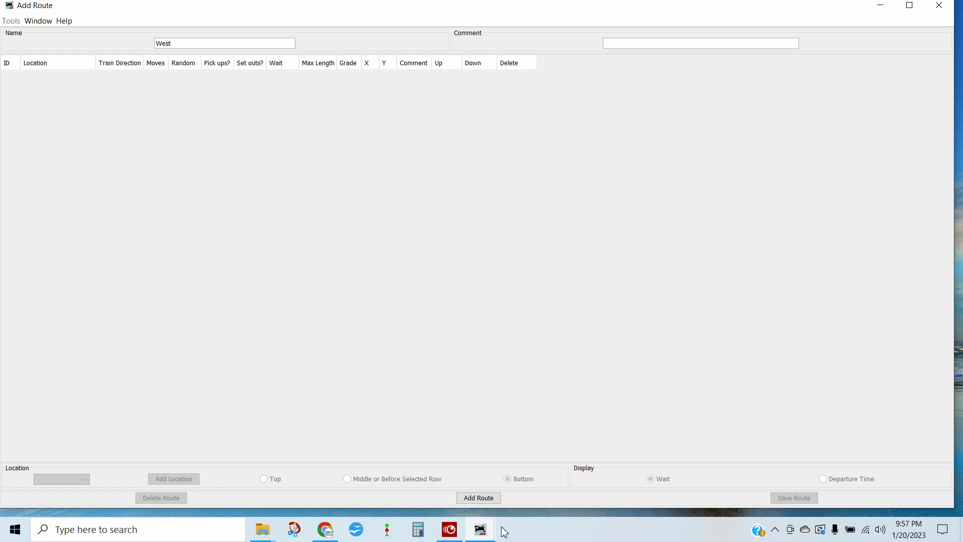
click(481, 498)
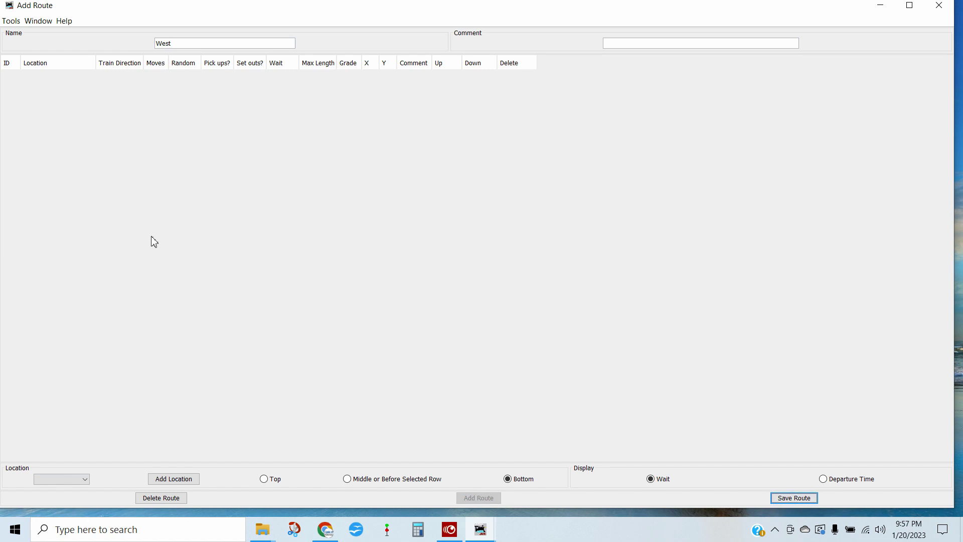
Step: Rename the route West Local and add Argentine Yard as its first stop with train direction West
click(183, 43)
click(794, 498)
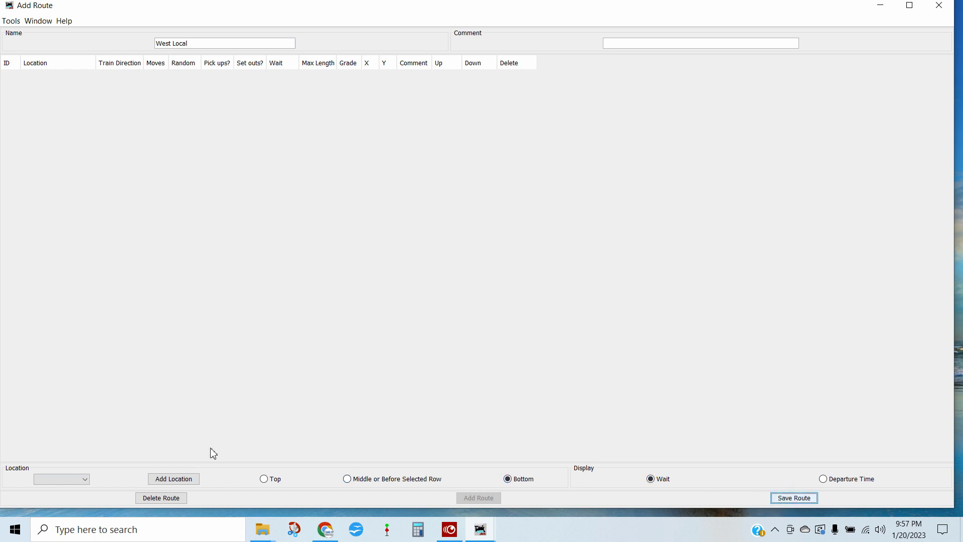
click(60, 481)
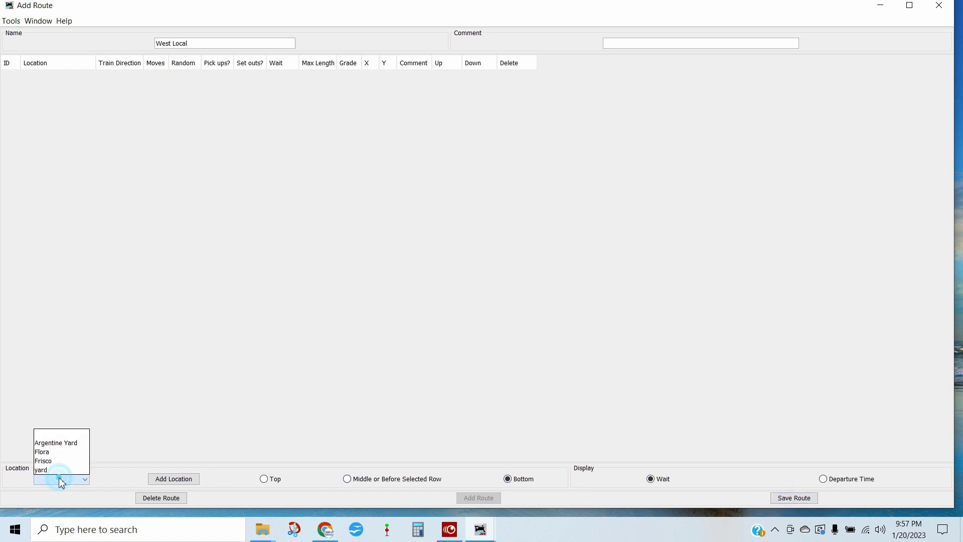
click(63, 443)
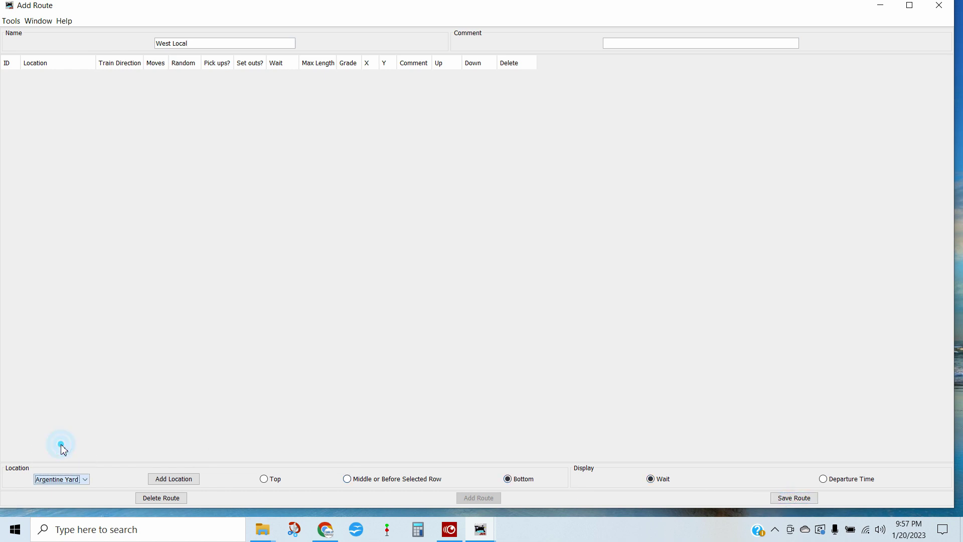
click(182, 478)
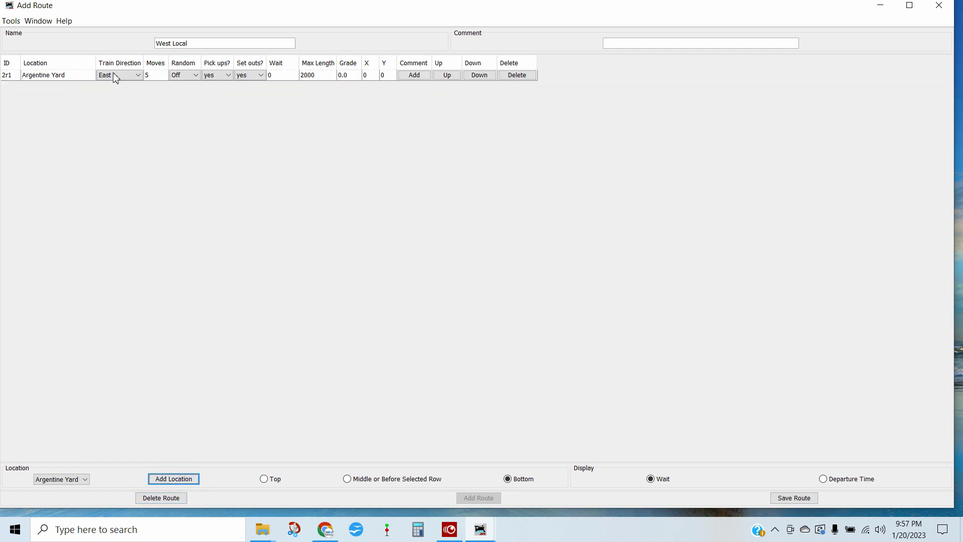
click(115, 76)
click(116, 94)
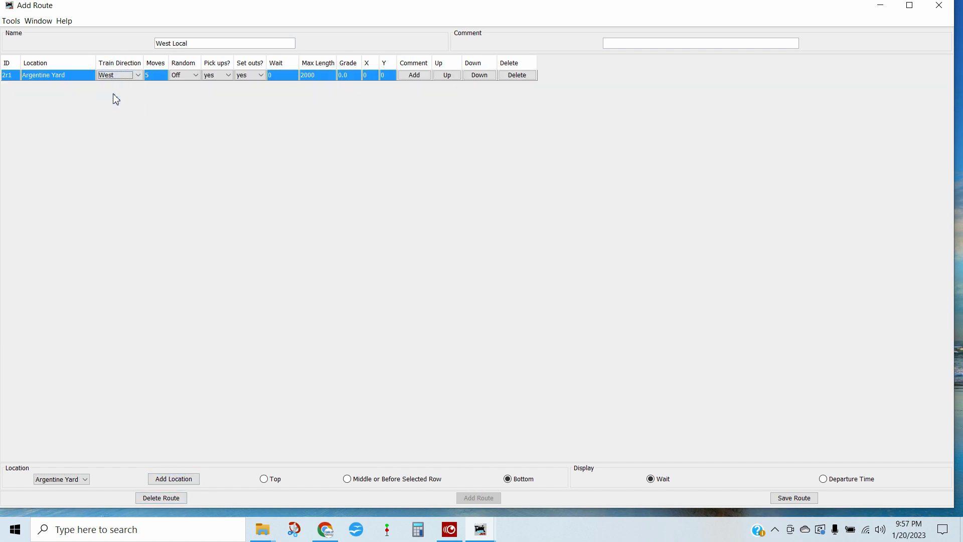
Step: Add Flora and a final Argentine Yard stop to the end of the West Local route
click(59, 480)
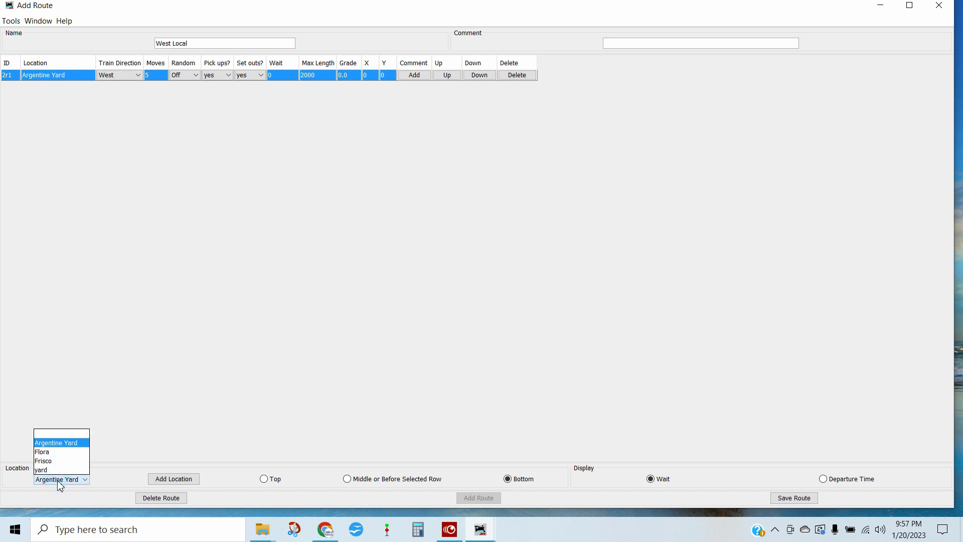
click(52, 452)
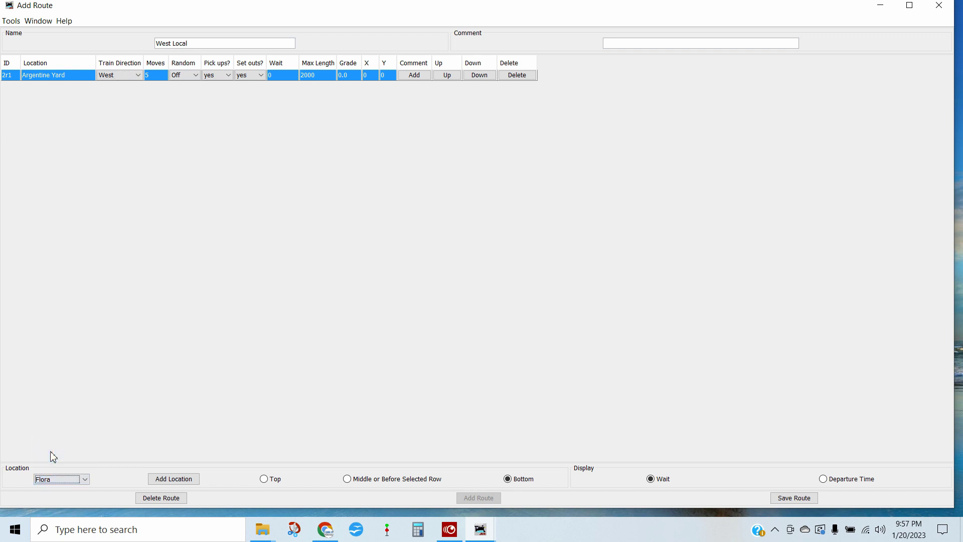
click(166, 480)
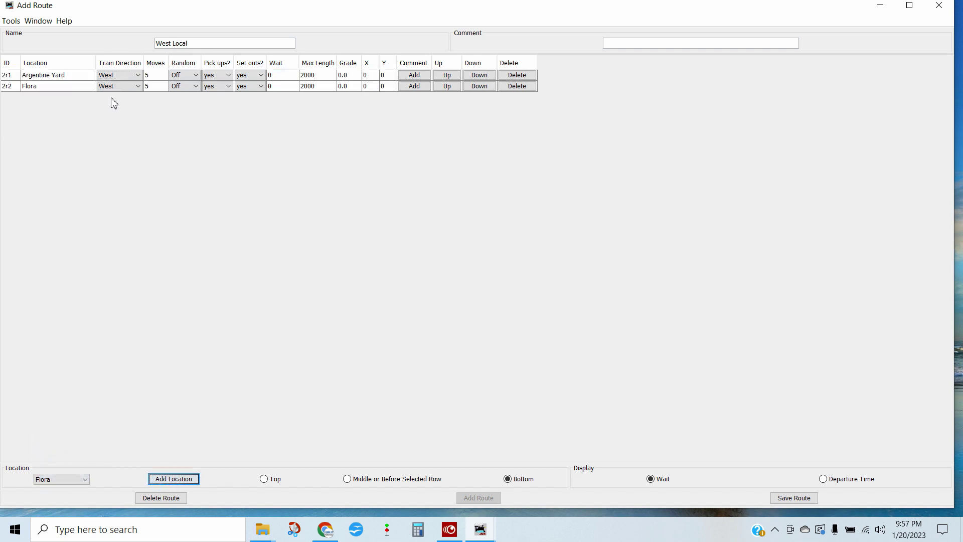
click(55, 481)
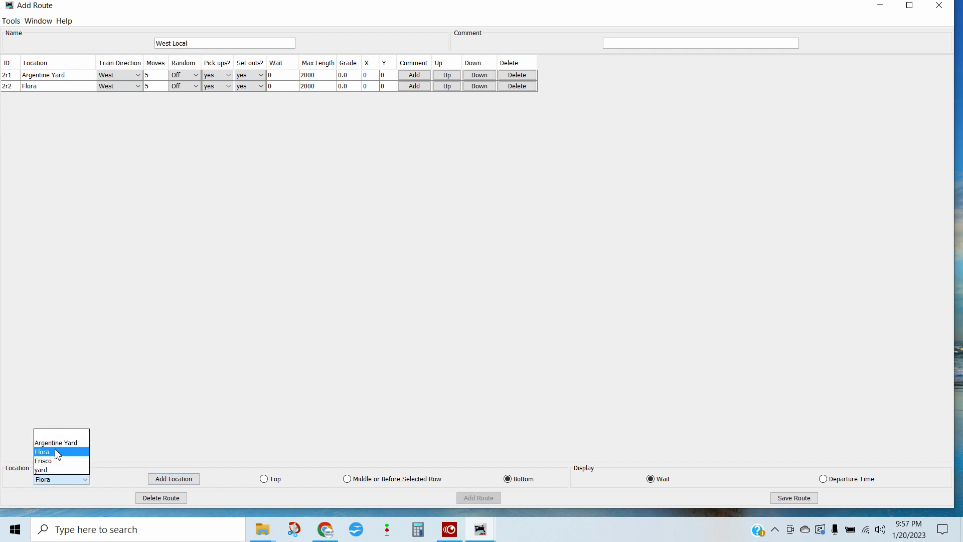
click(56, 447)
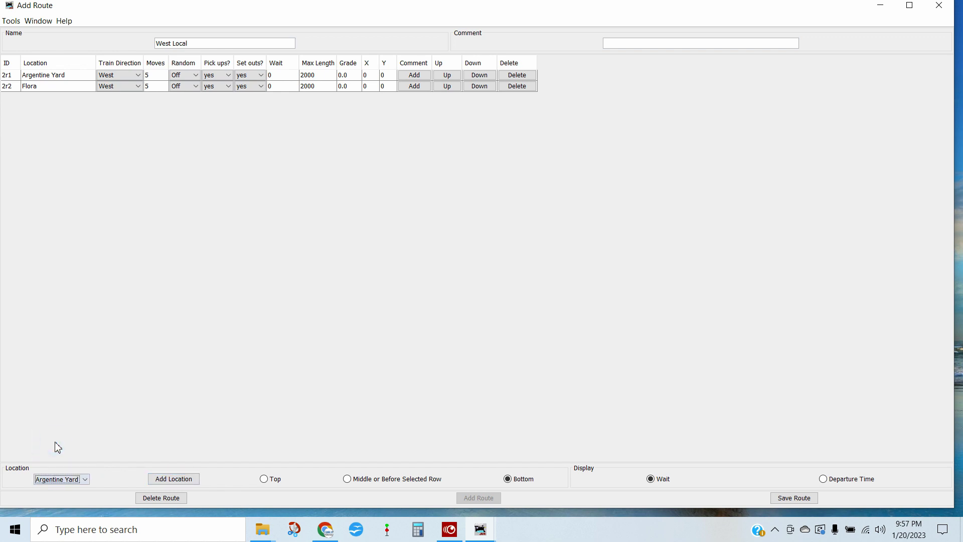
click(159, 479)
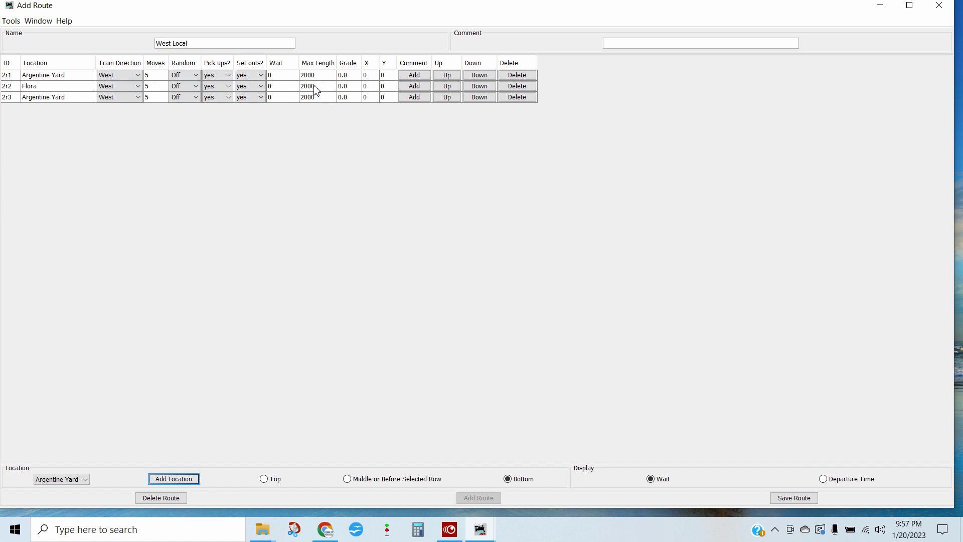
Step: Disable set outs at West Local's first Argentine Yard stop and pick ups at its final Argentine Yard stop
click(251, 75)
click(249, 95)
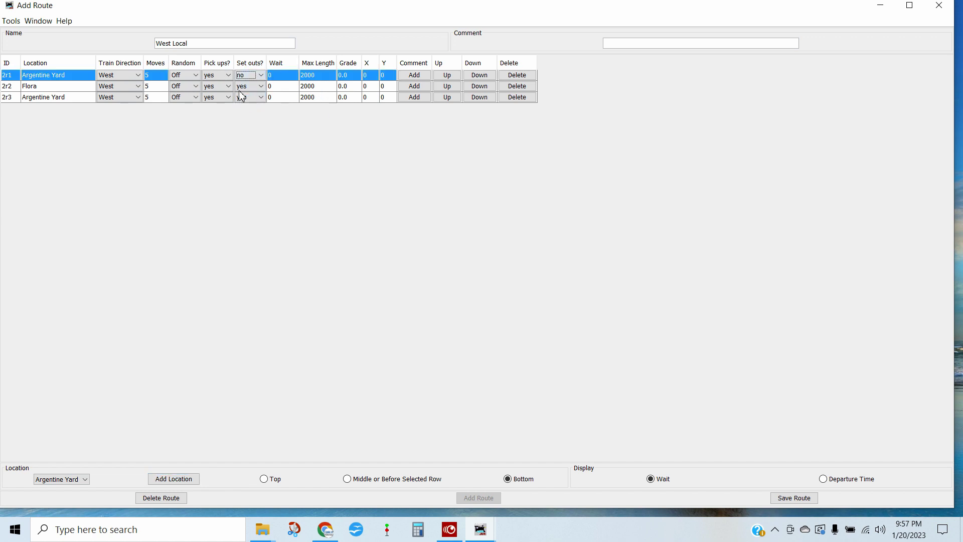
click(216, 97)
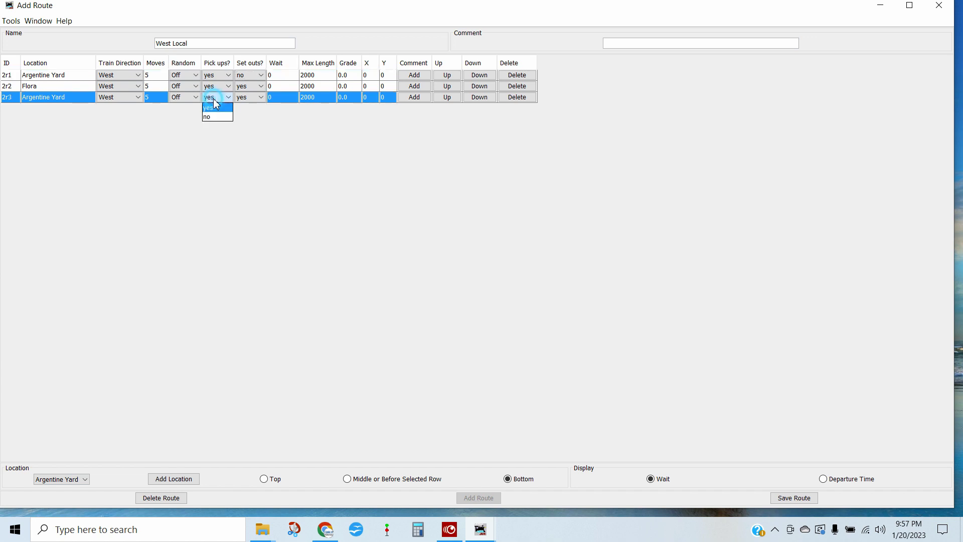
click(216, 117)
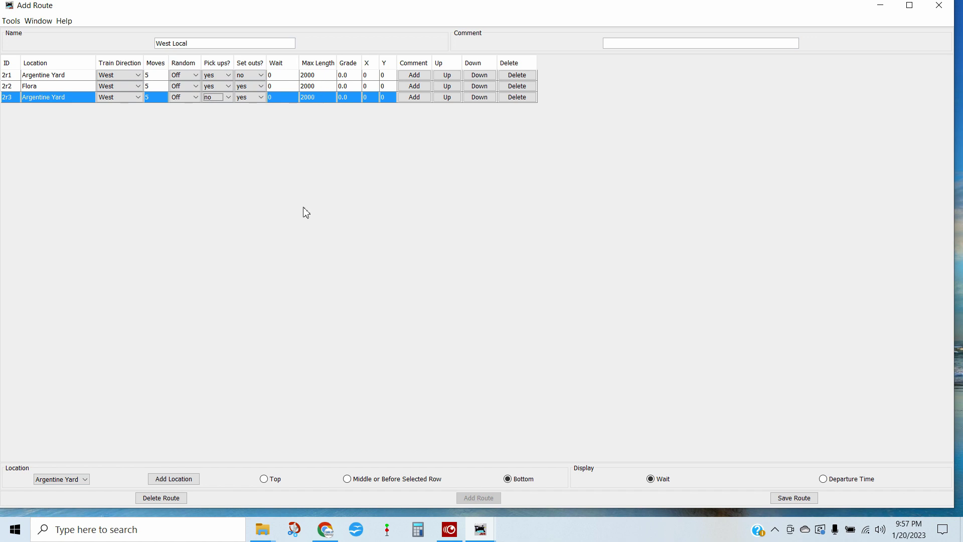
Step: Save and close the West Local route, and widen the routes list to show all its columns before closing it
click(788, 500)
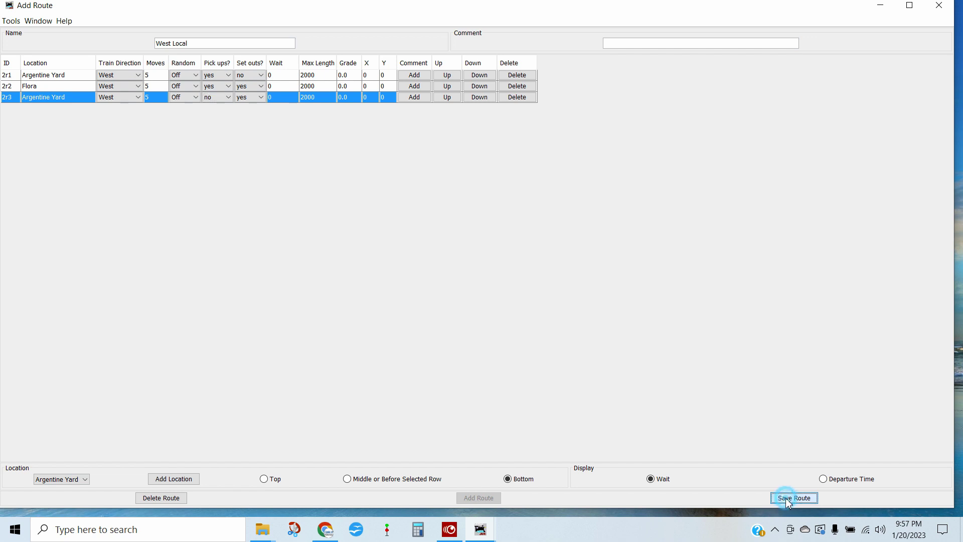
click(650, 44)
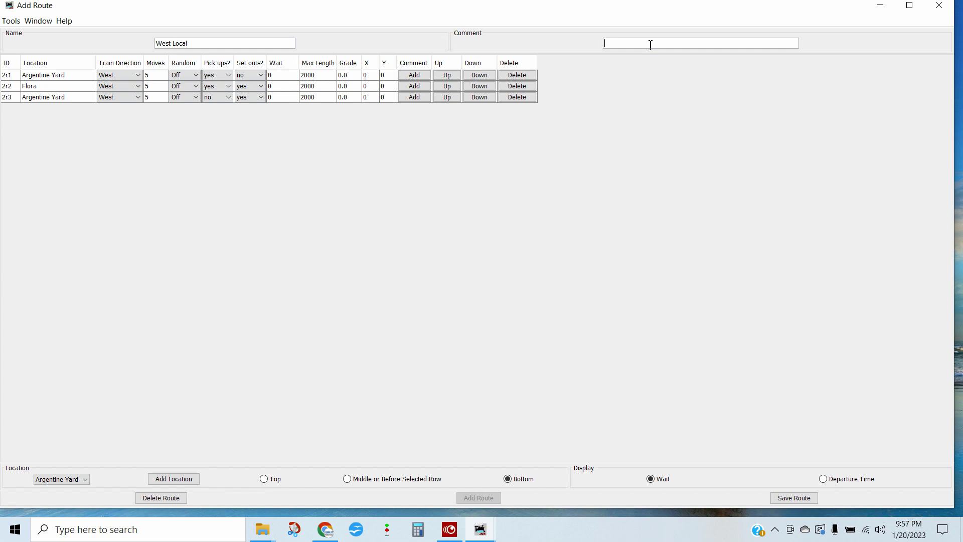
click(940, 7)
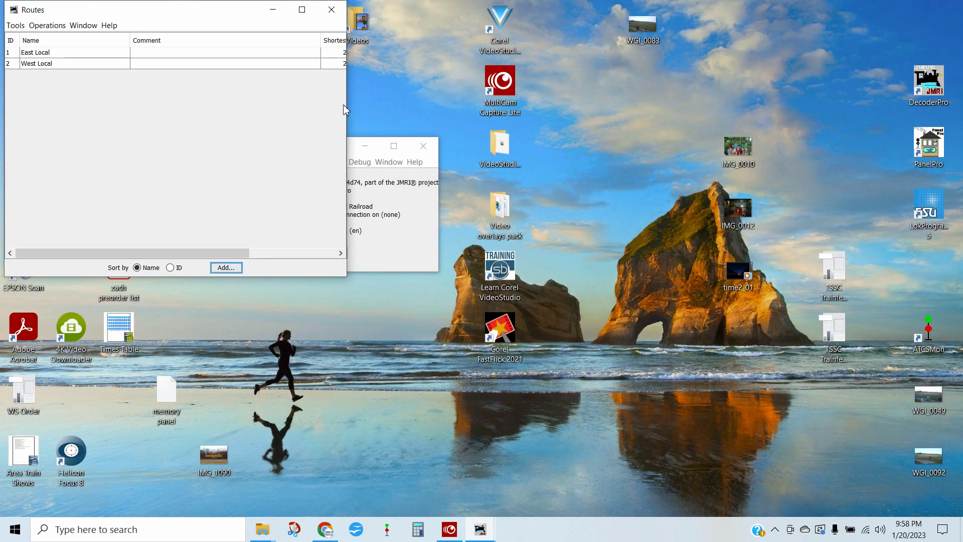
drag(348, 106, 640, 160)
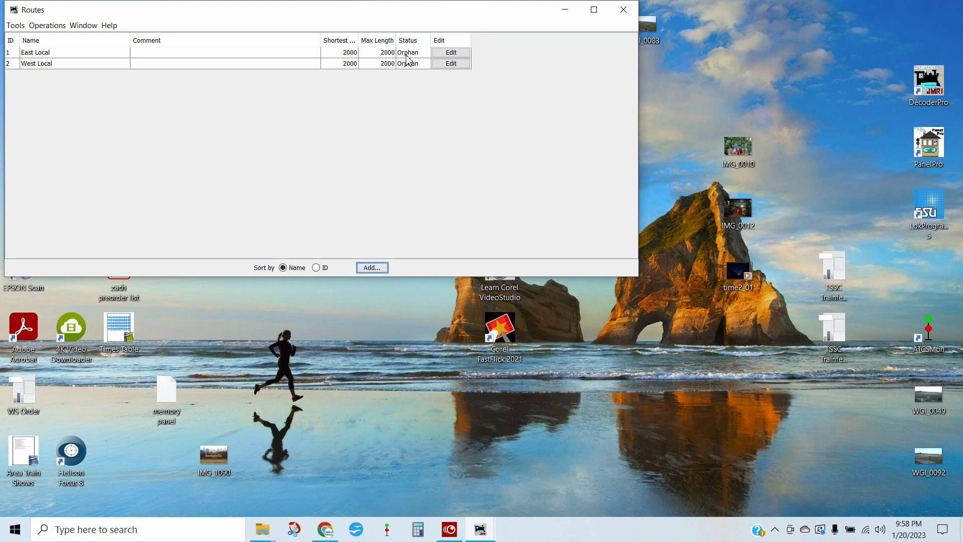
click(624, 9)
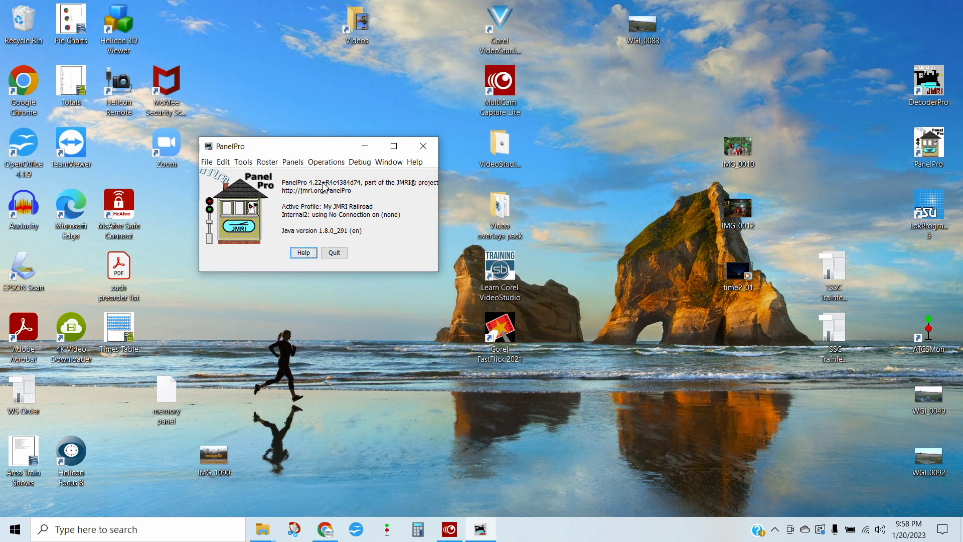
Step: Open the Operations train list and add a new train named LFR23
click(324, 162)
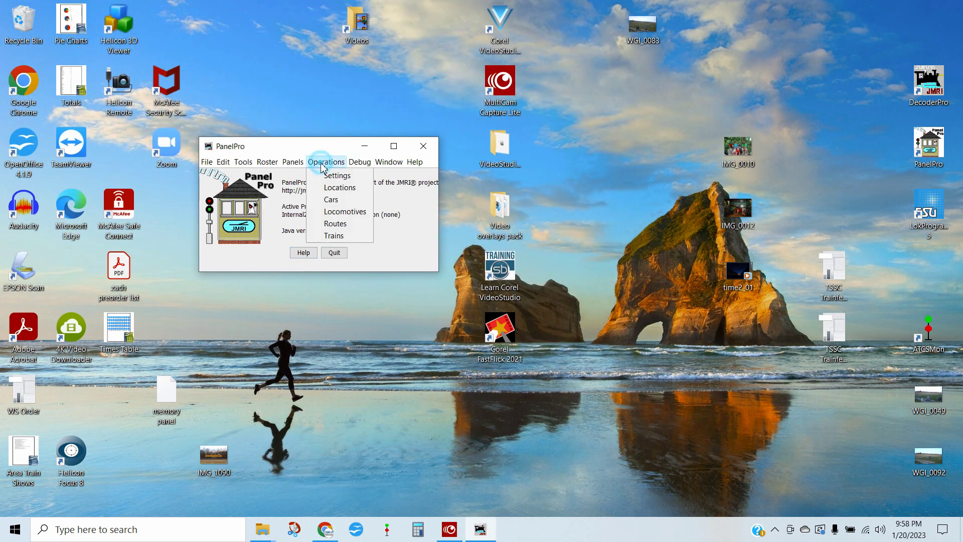
click(327, 235)
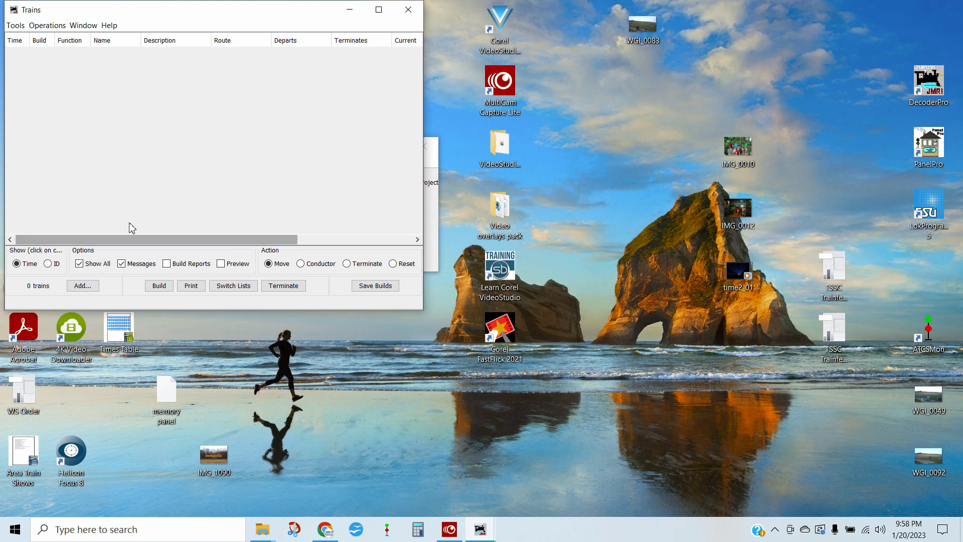
click(92, 289)
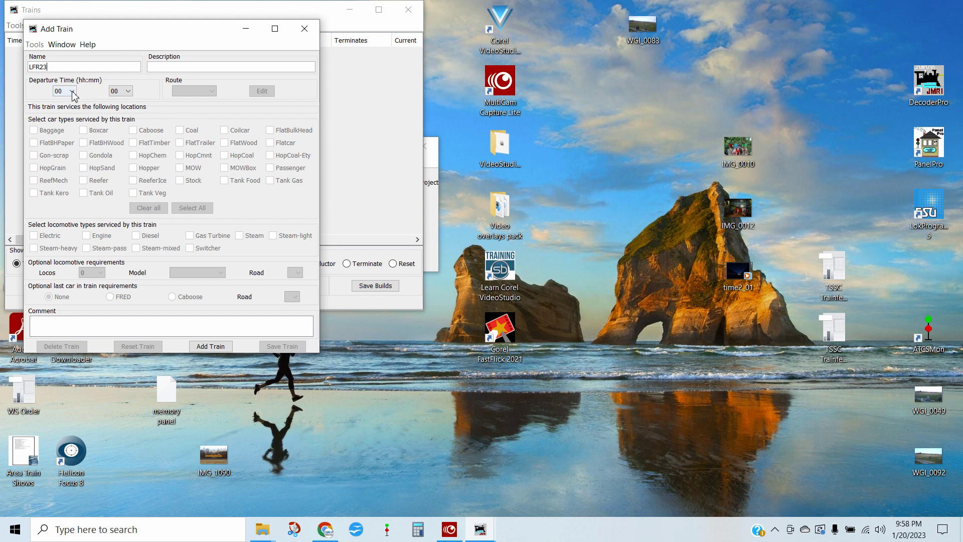
click(210, 346)
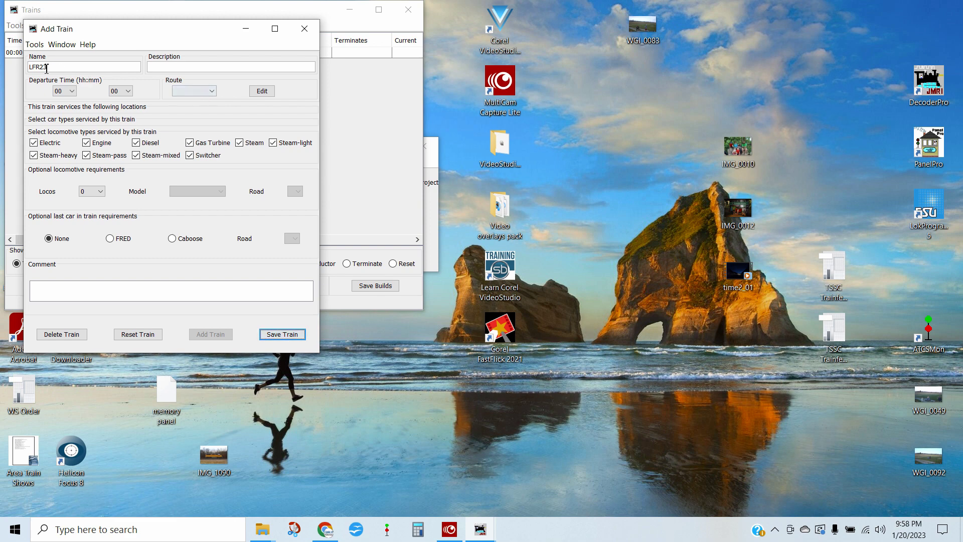
Step: Assign the East Local route to train LFR23 and limit its serviced car types to Boxcar
click(193, 90)
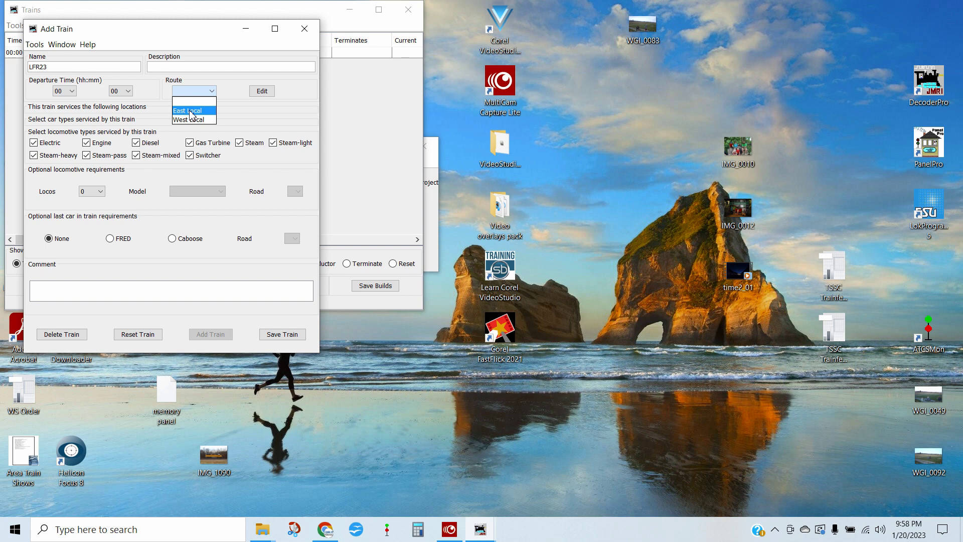
click(192, 112)
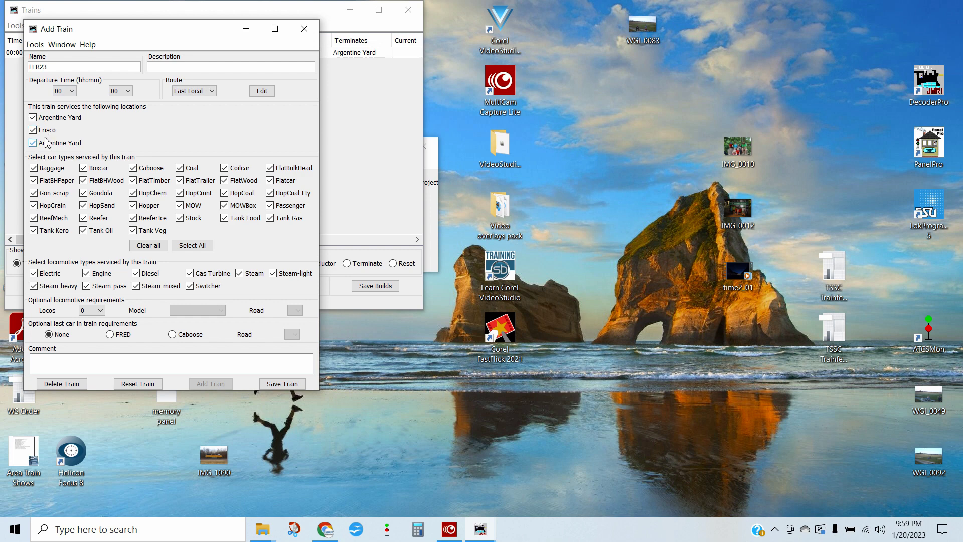
click(158, 246)
click(98, 168)
click(99, 311)
click(99, 312)
click(63, 362)
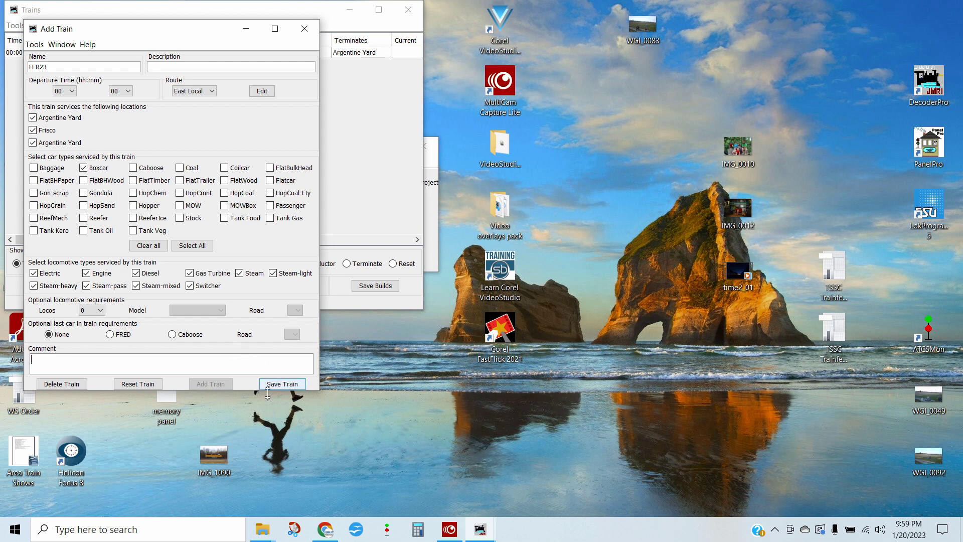
Step: Set train LFR23's description to Frisco Local, then save the train and close its window
click(198, 68)
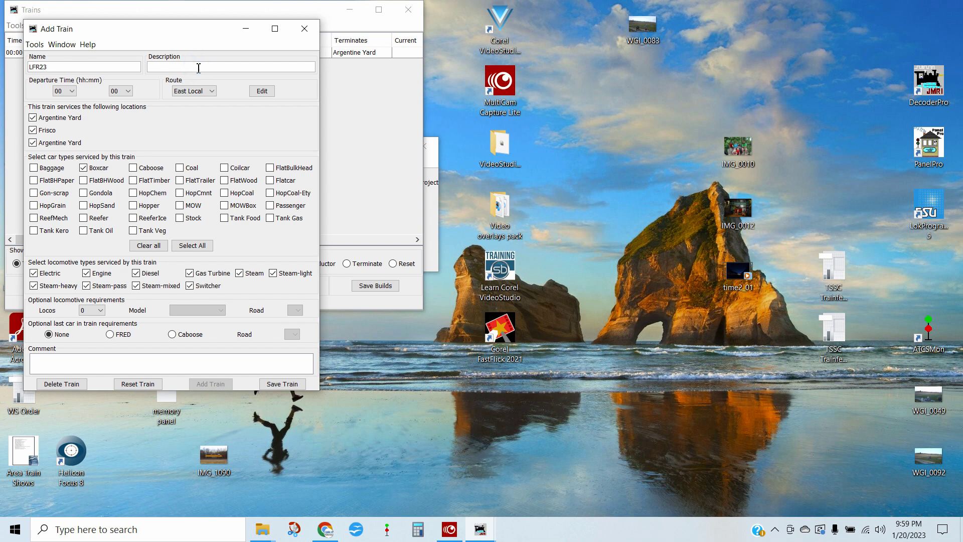
text(Frisco Local)
click(277, 384)
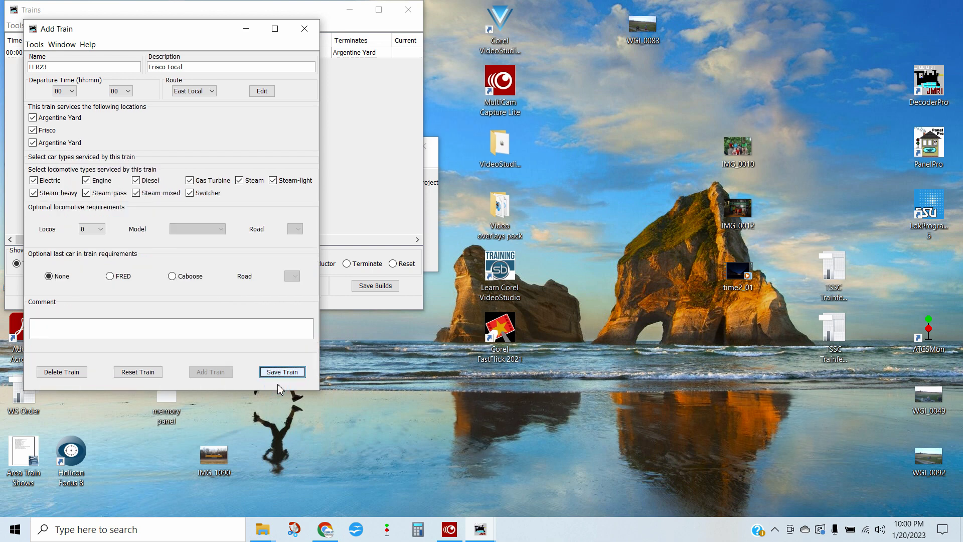
click(304, 29)
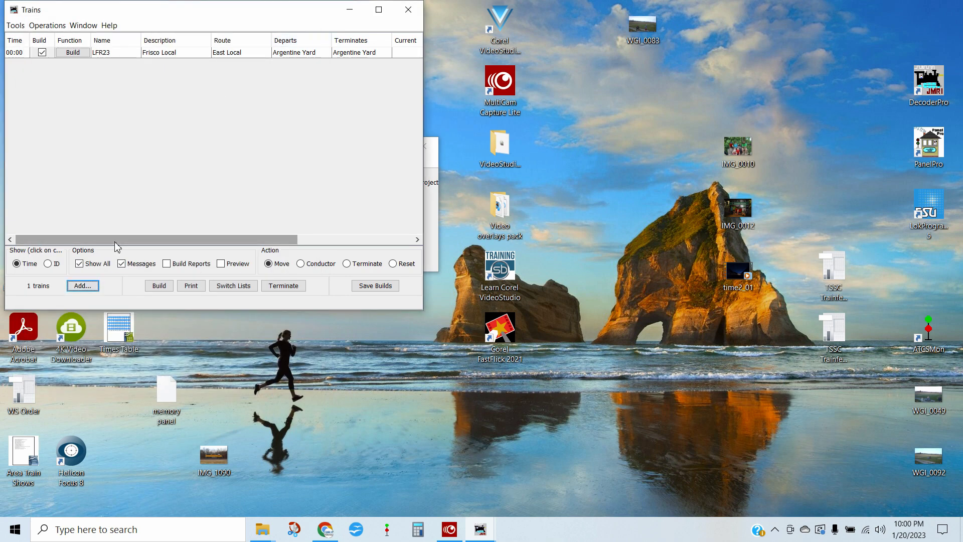
Step: Add another train named LFL45 and limit its serviced car types to HopGrain and Flatcar
click(95, 285)
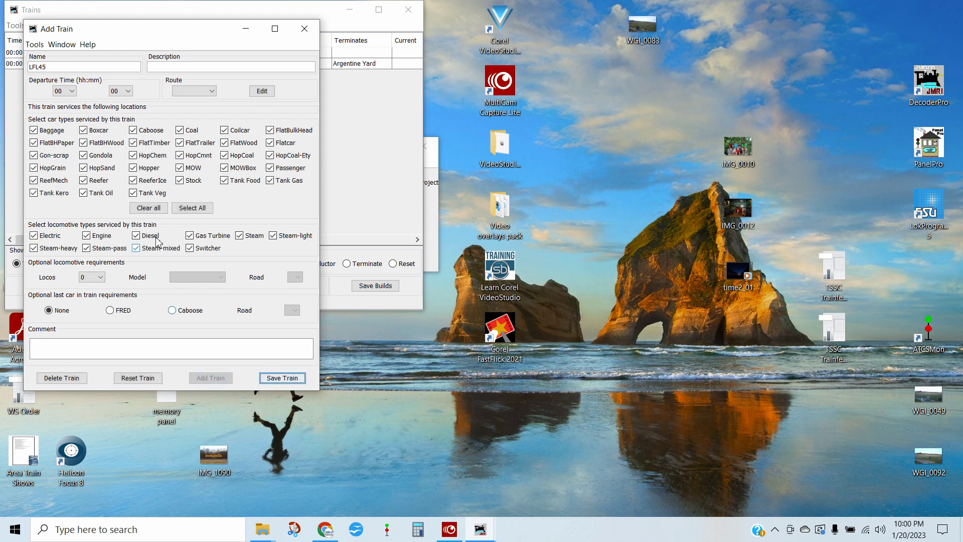
click(152, 208)
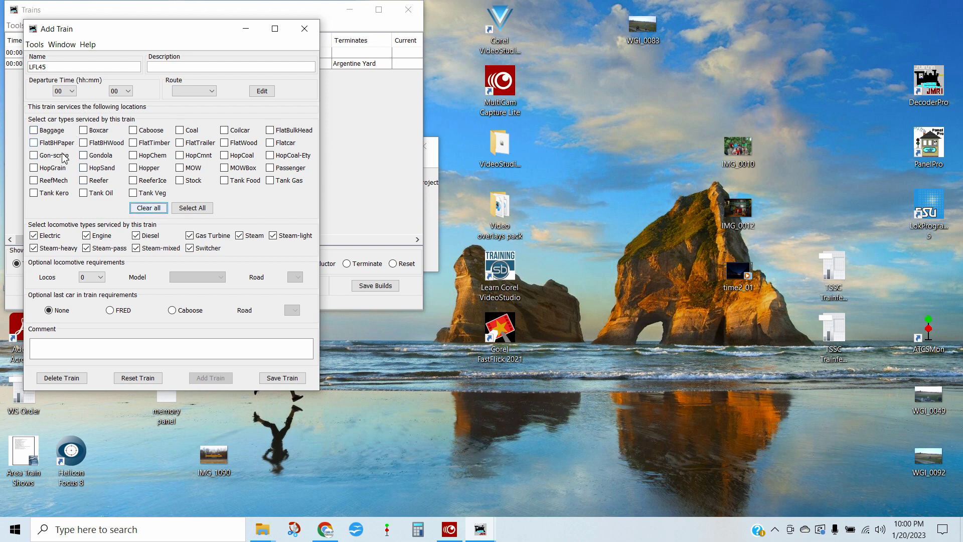
click(59, 171)
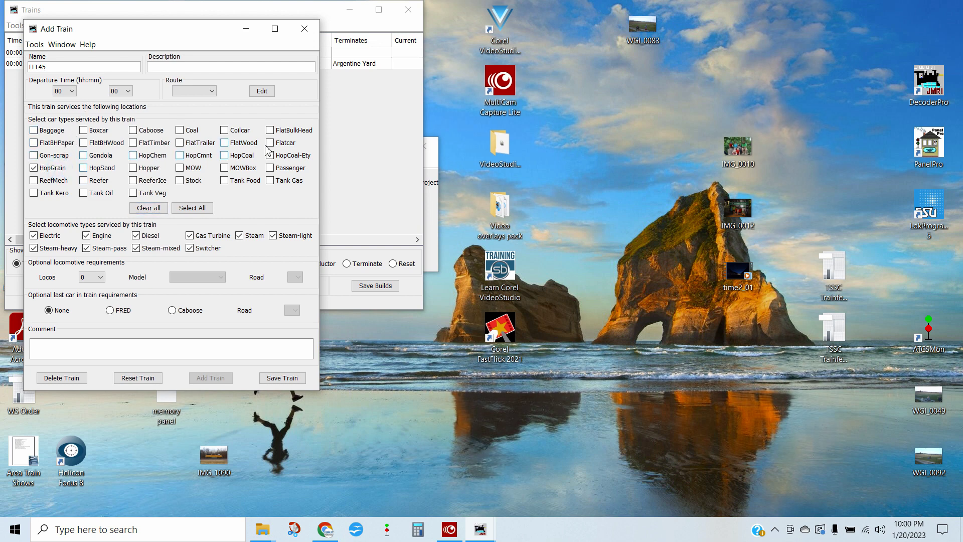
click(283, 143)
Step: Enter the comment "Slow Order at MP 245" for train LFL45 and try to save the train
click(246, 349)
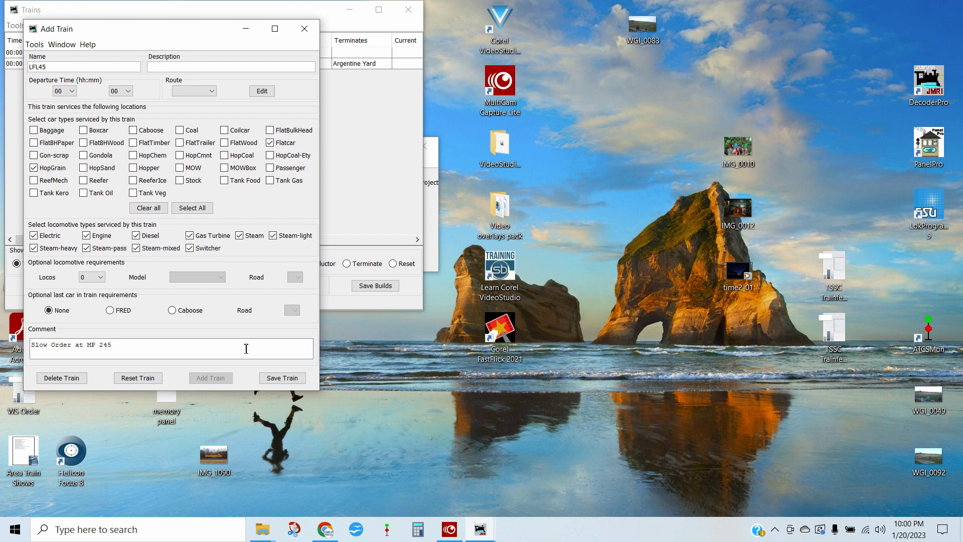
click(275, 379)
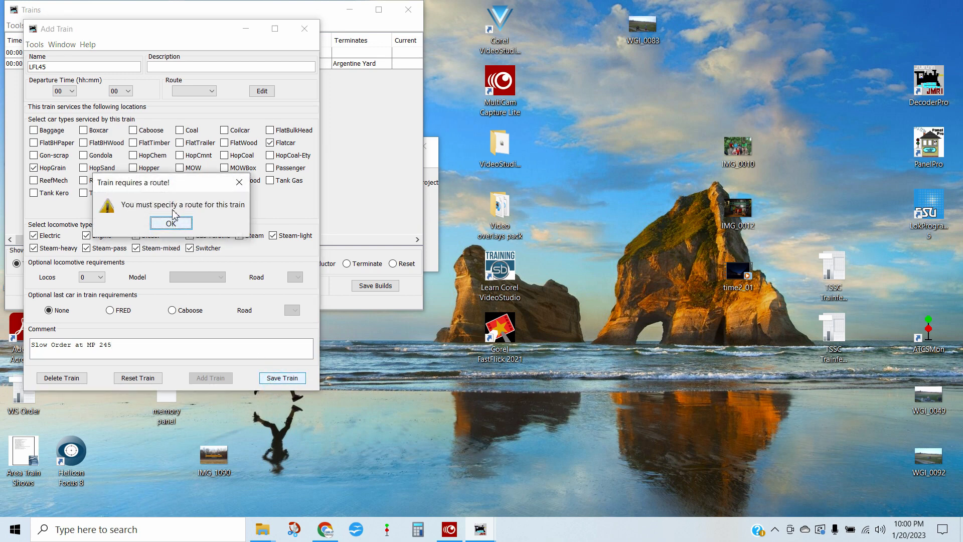
click(178, 224)
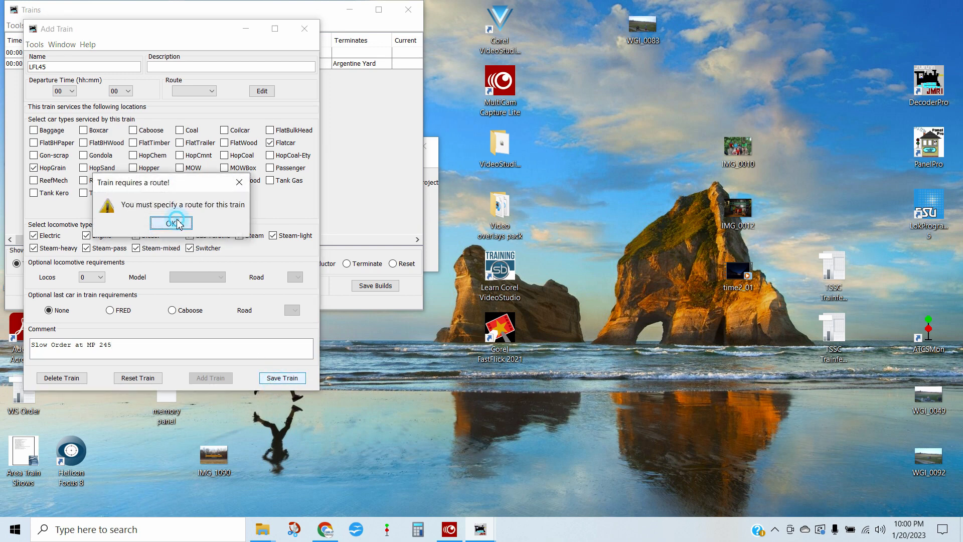
Step: Assign the West Local route to train LFL45, then save the train and the train builds
click(194, 91)
click(193, 120)
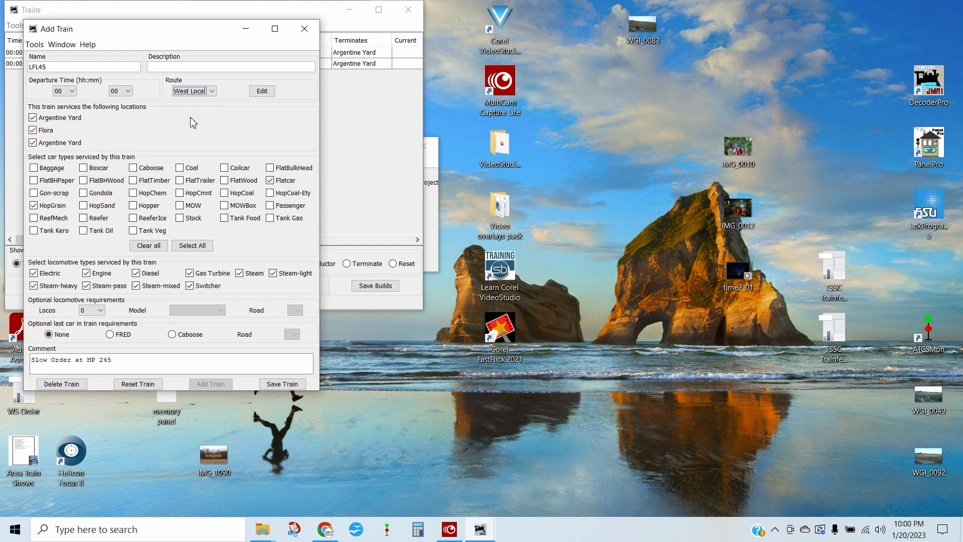
click(277, 384)
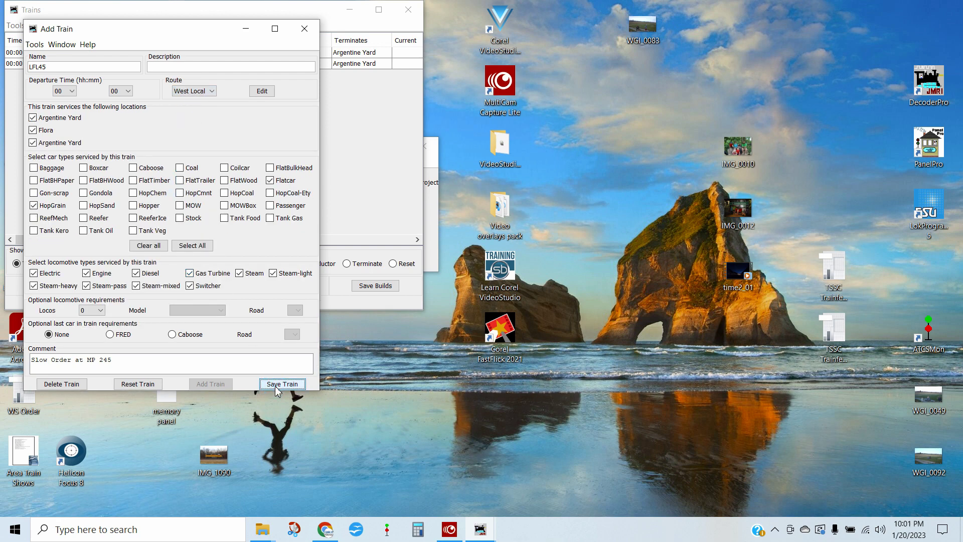
click(277, 384)
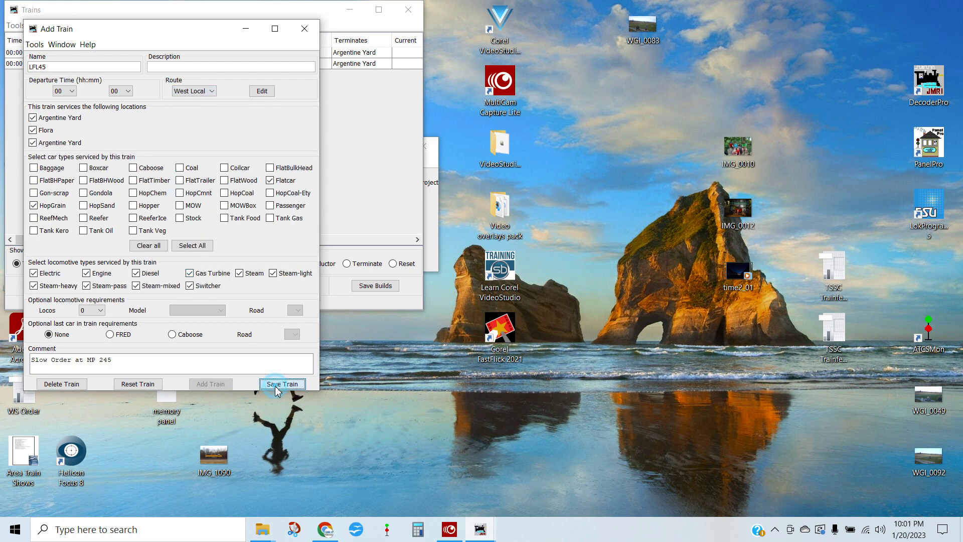
click(303, 33)
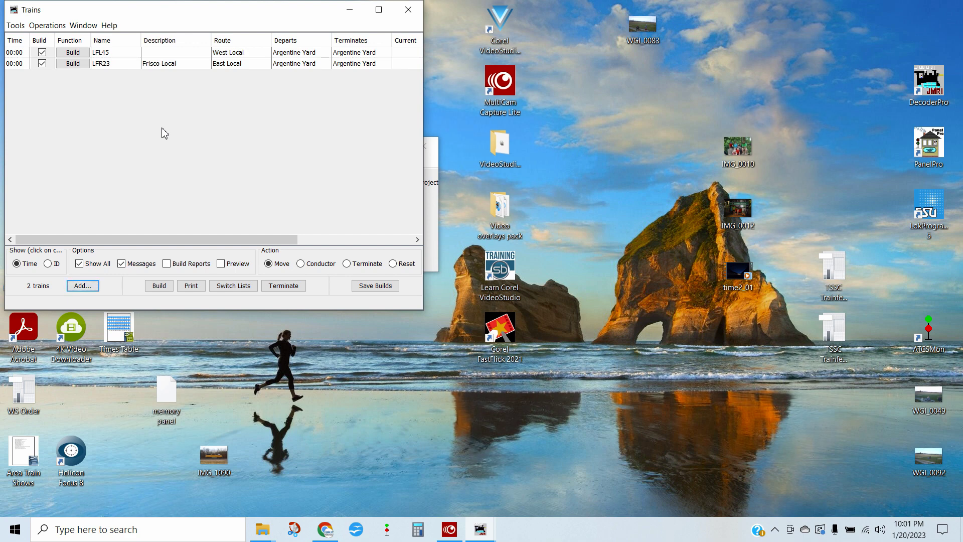
click(377, 290)
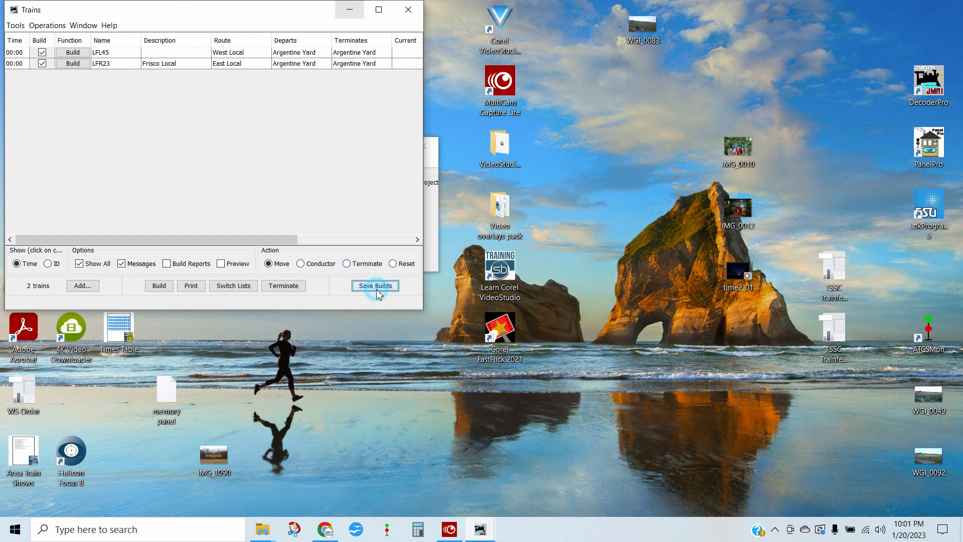
click(407, 11)
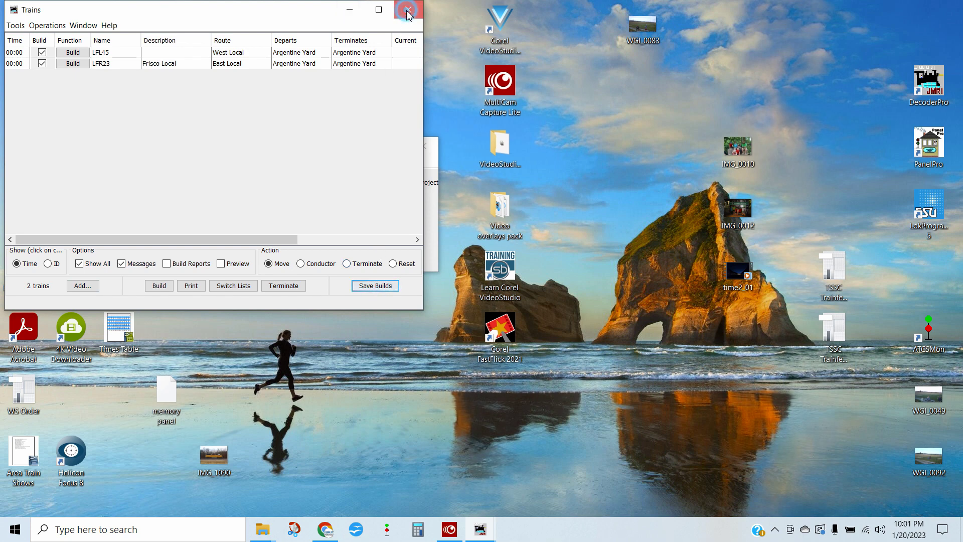
Step: Open the operations car list and start adding a new car
click(325, 161)
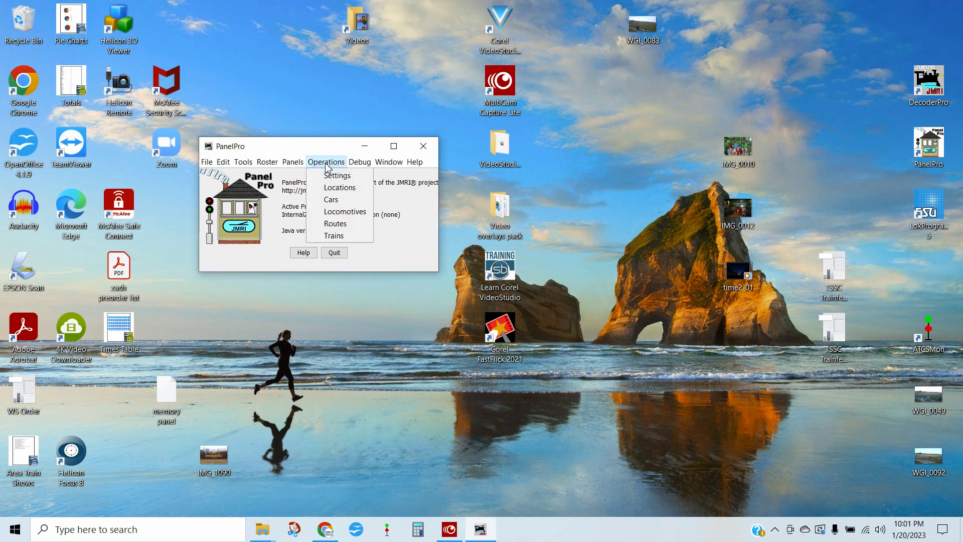
click(331, 201)
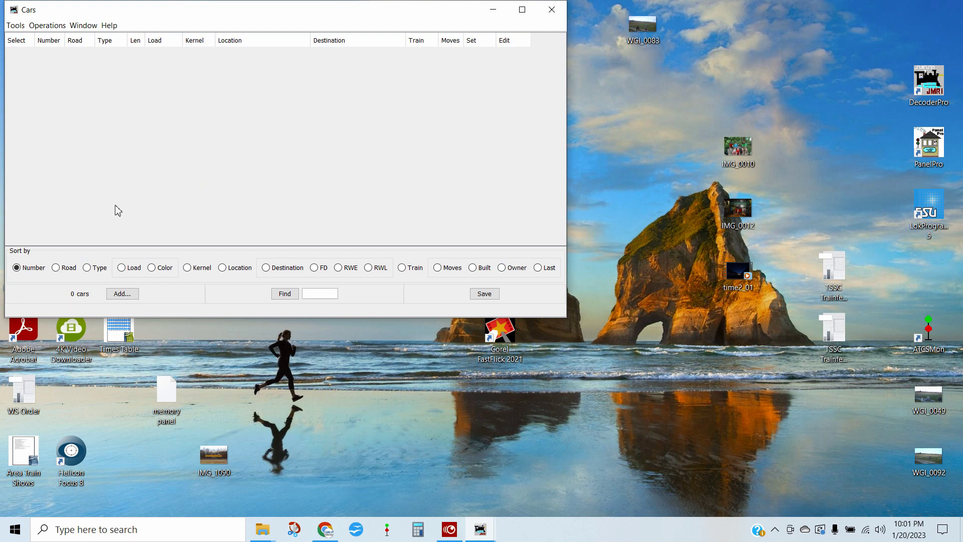
click(130, 299)
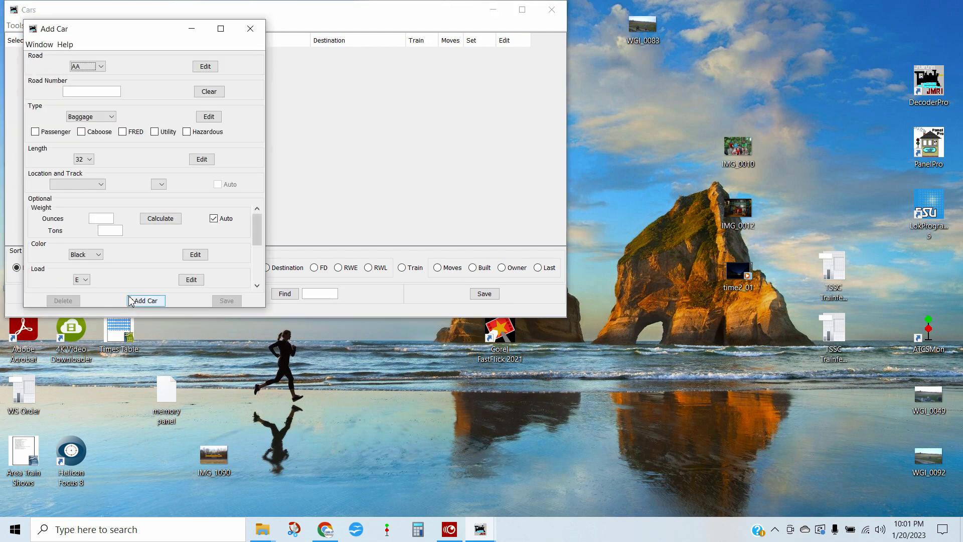
Step: Set the new car's road to UP
click(90, 69)
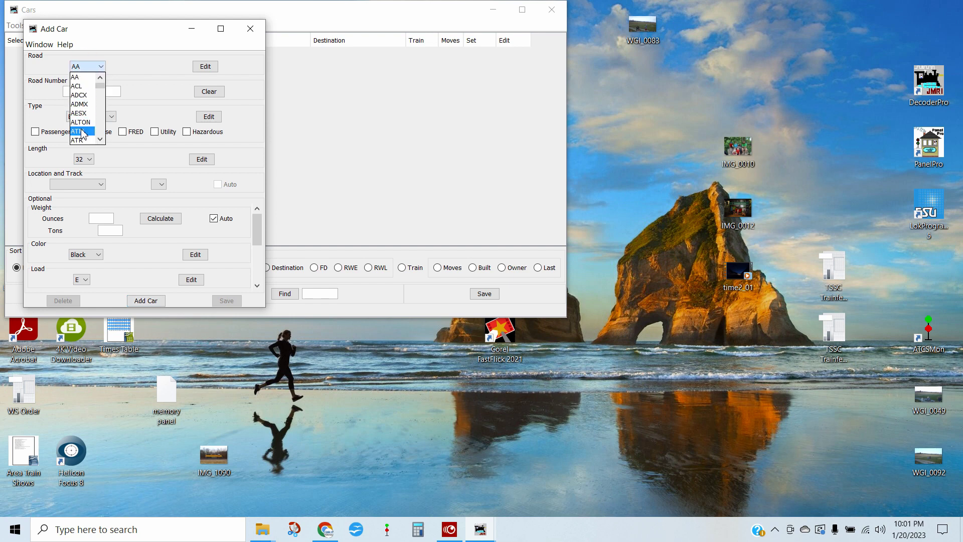
click(102, 135)
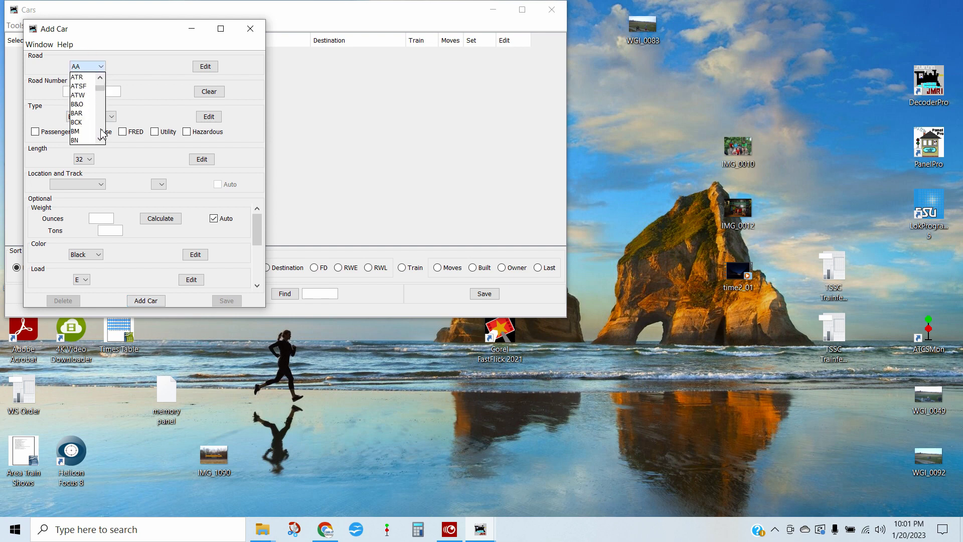
scroll(102, 130, down, 15)
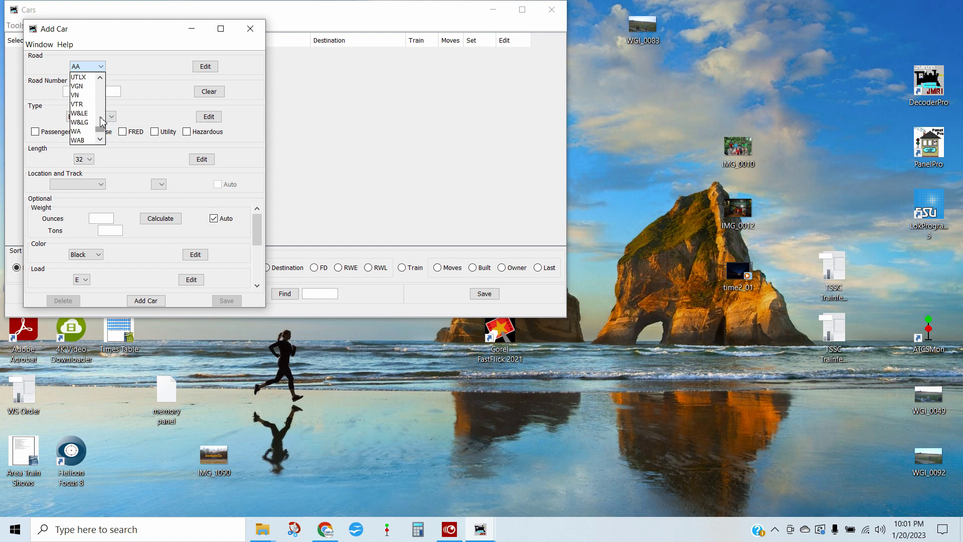
click(102, 122)
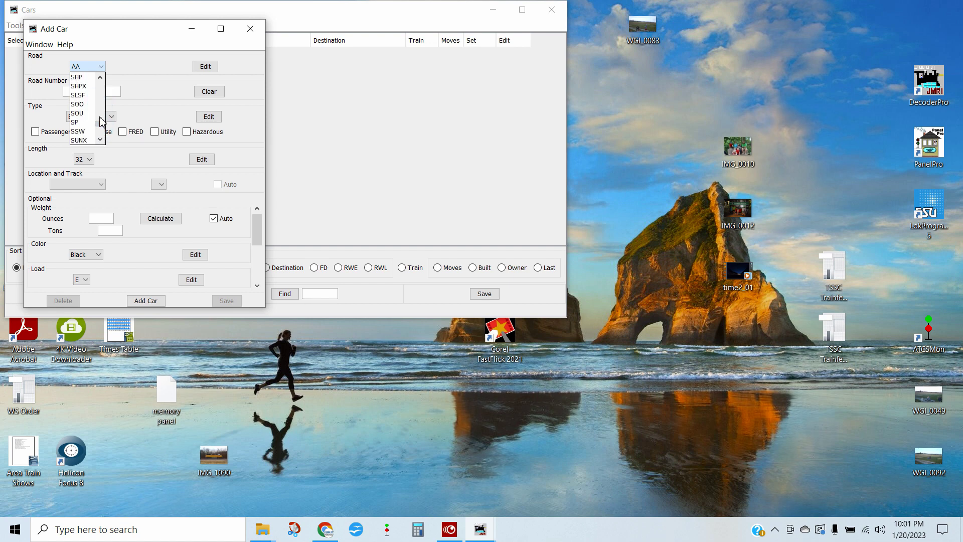
scroll(102, 122, down, 1)
click(83, 123)
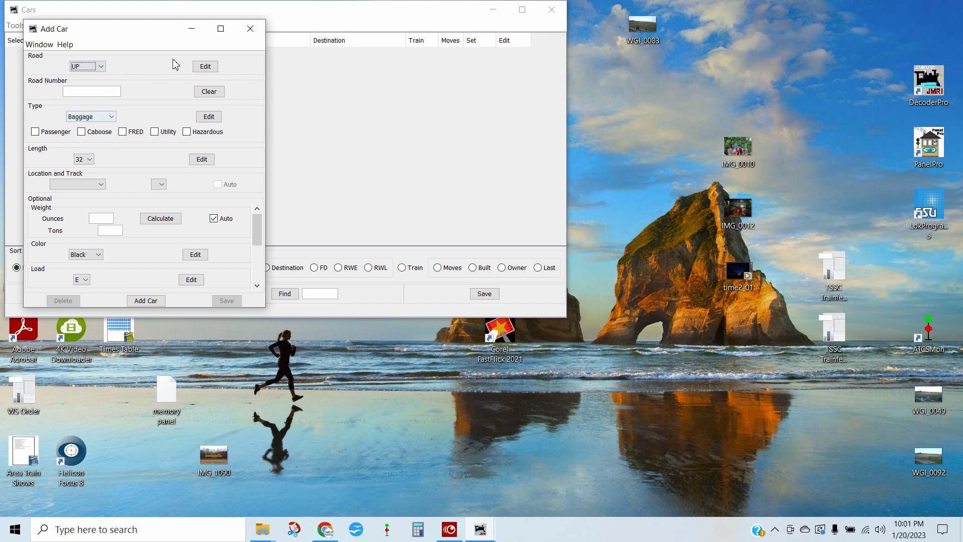
Step: Add MTS to the list of available car roads and close the road editor
click(214, 69)
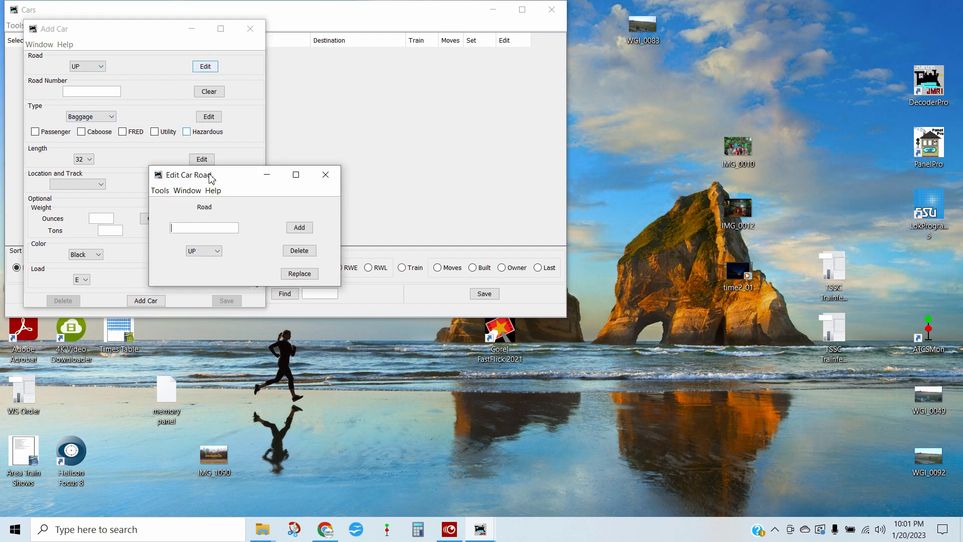
click(226, 228)
click(303, 234)
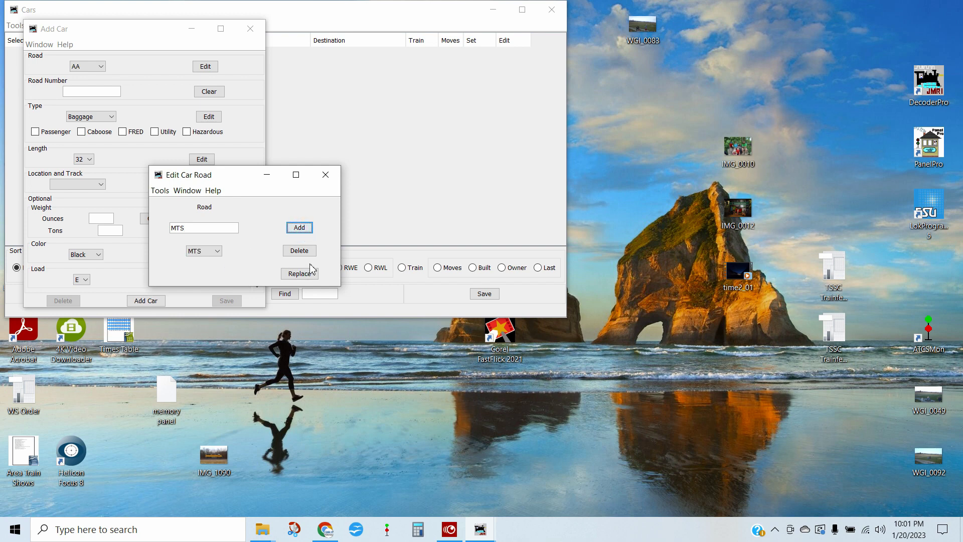
click(325, 174)
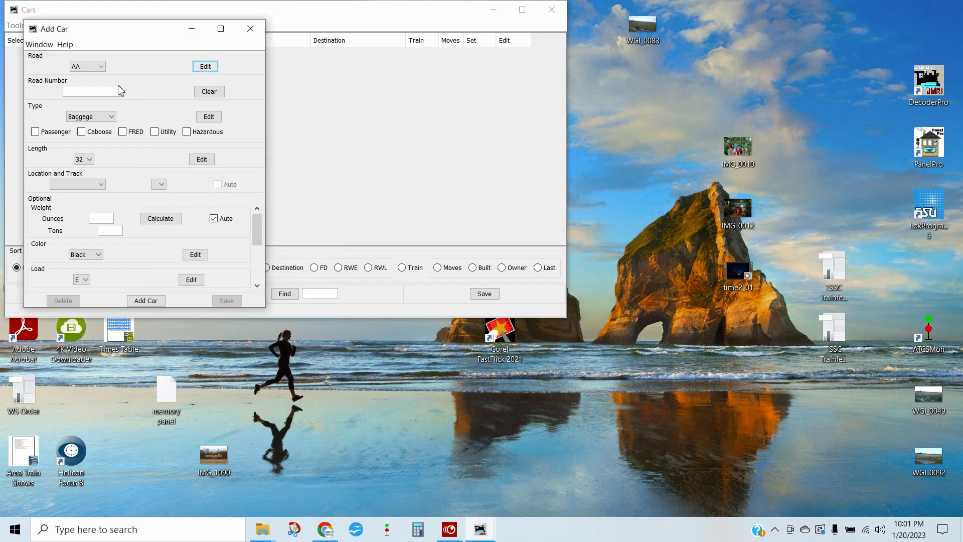
Step: Set the new car's road to MTS and its road number to 654
click(88, 67)
click(101, 126)
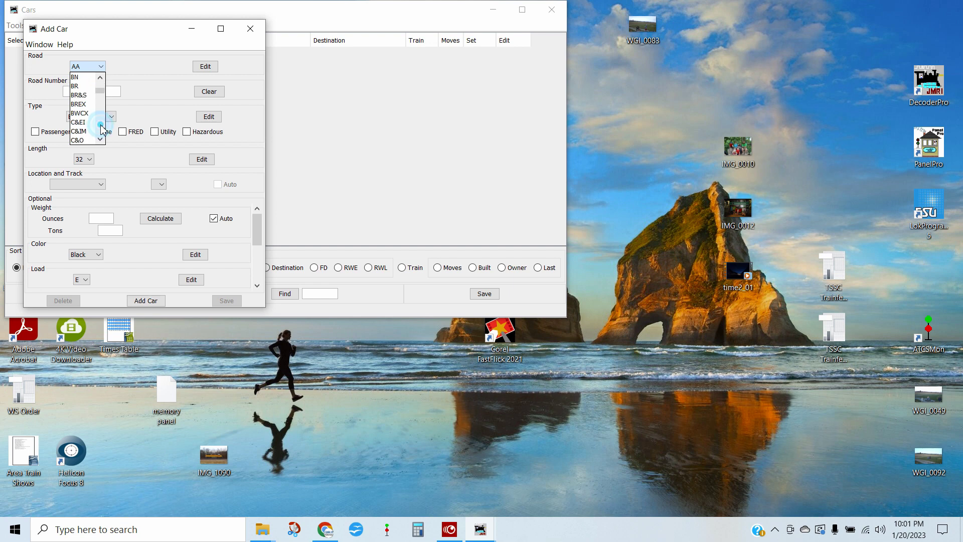
click(100, 126)
click(101, 126)
click(101, 127)
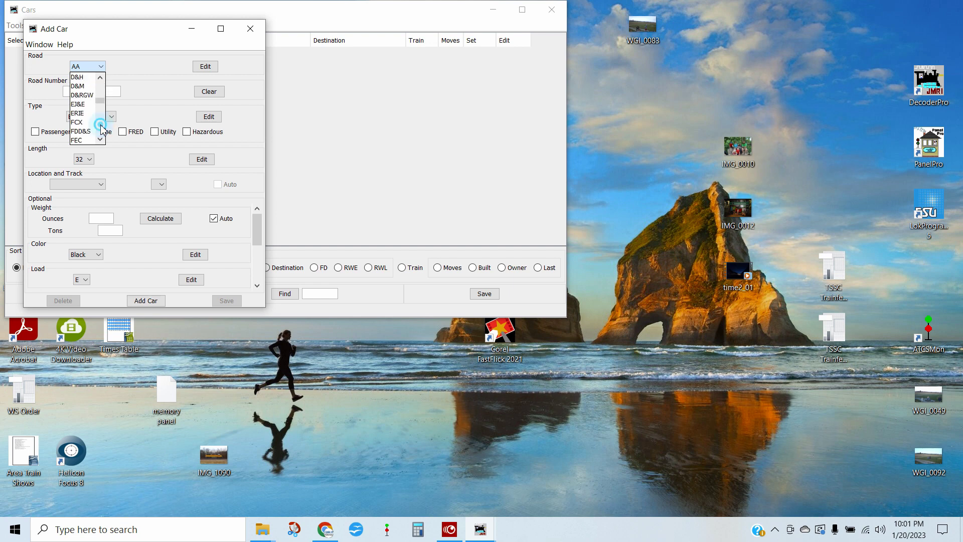
click(101, 126)
click(101, 127)
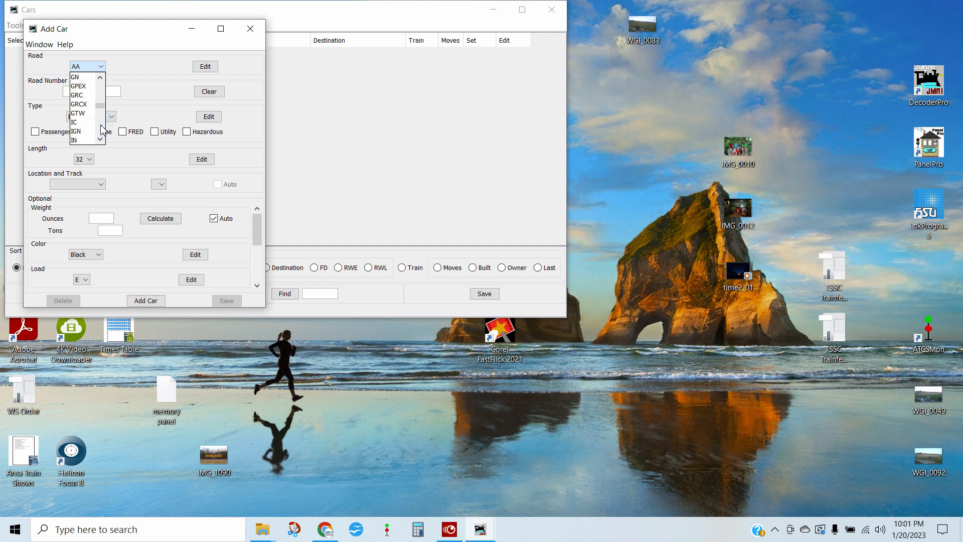
click(101, 127)
click(101, 126)
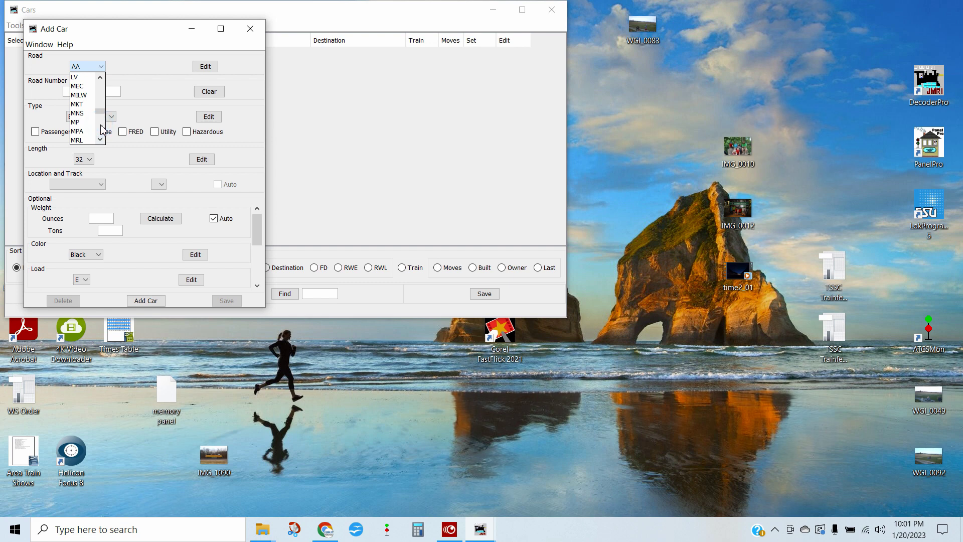
click(101, 127)
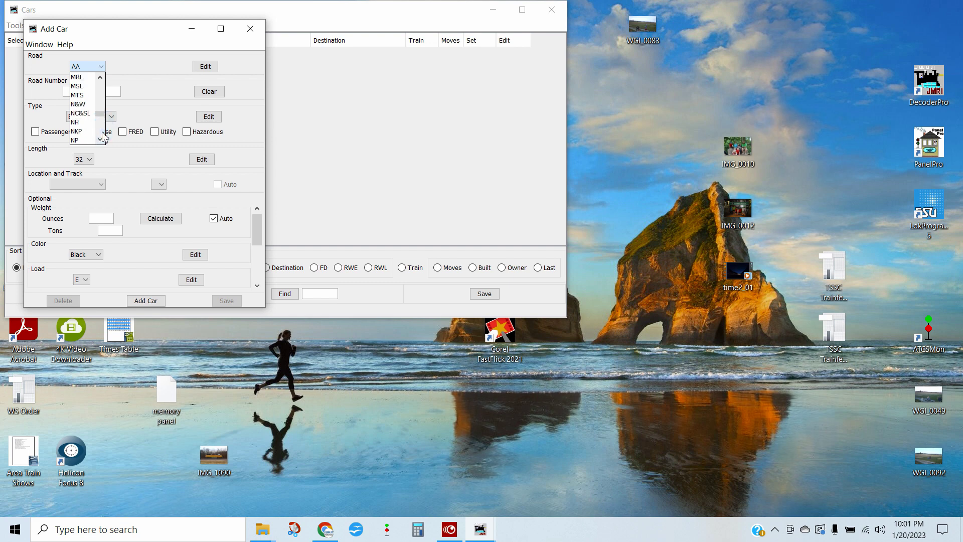
click(82, 95)
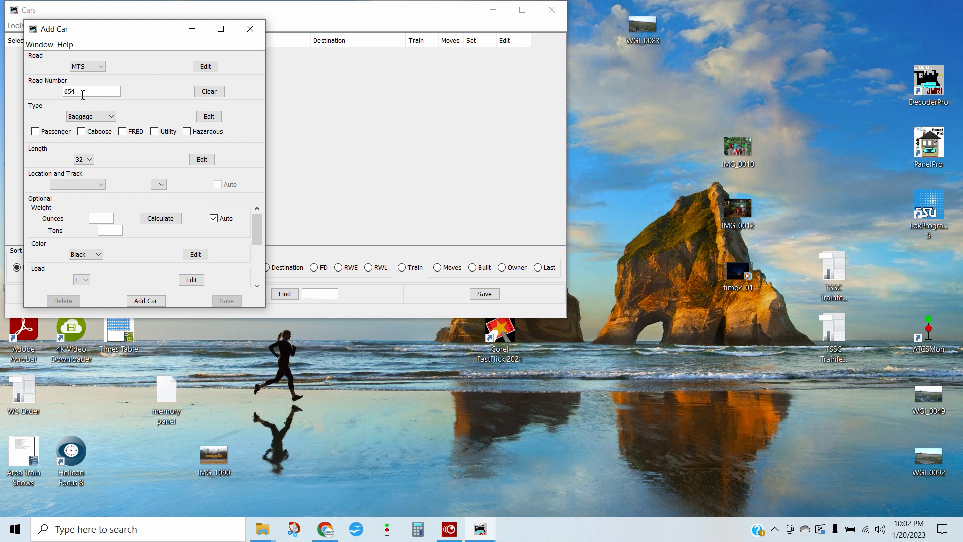
Step: Set the type of car MTS 654 to Boxcar and its length to 40
click(91, 116)
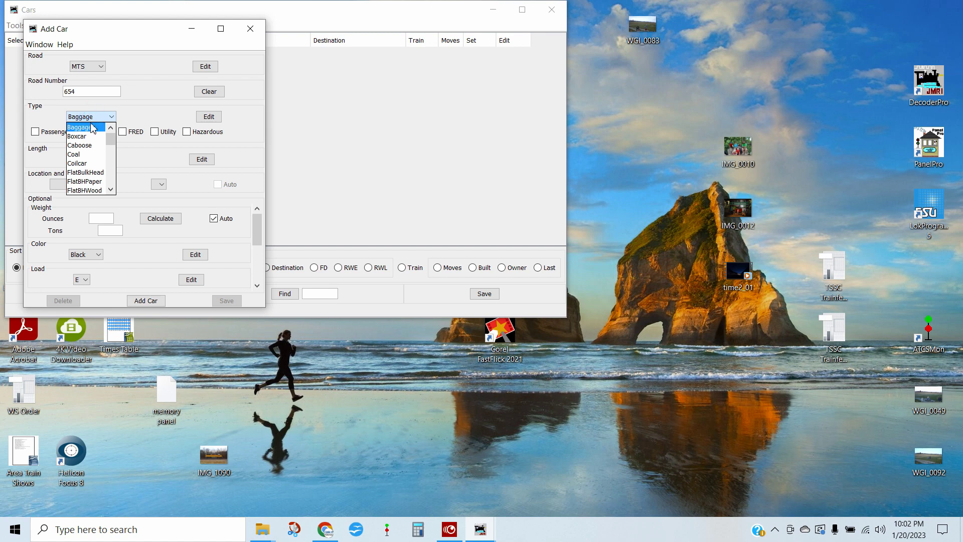
click(90, 138)
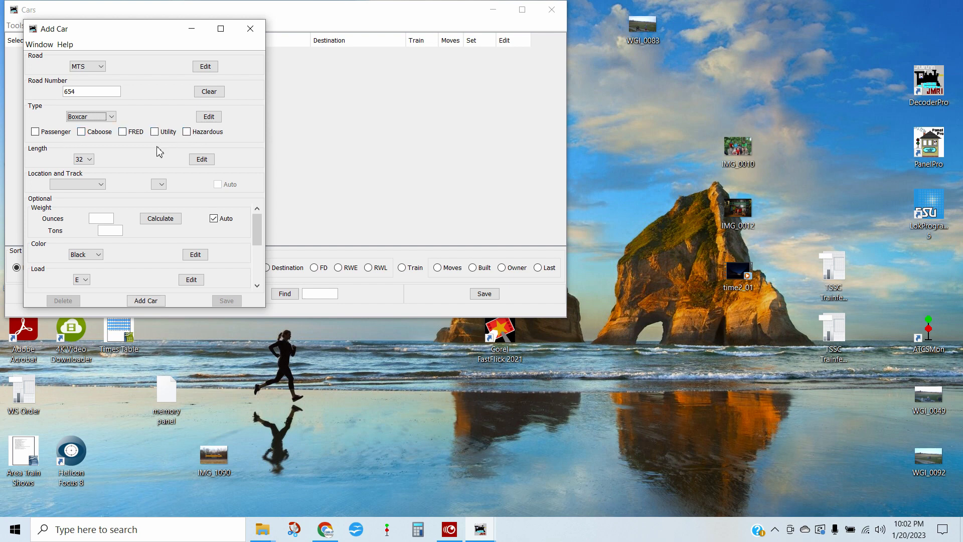
click(89, 159)
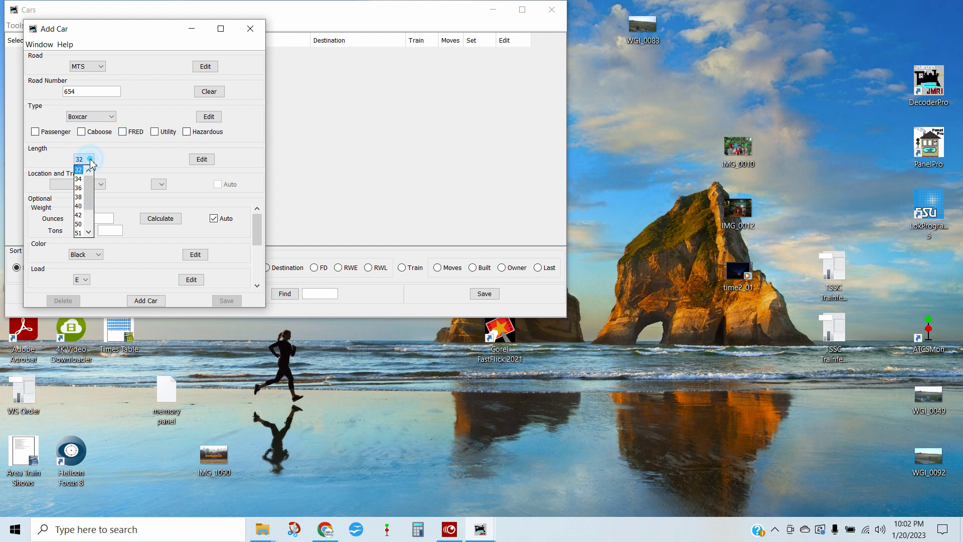
click(80, 207)
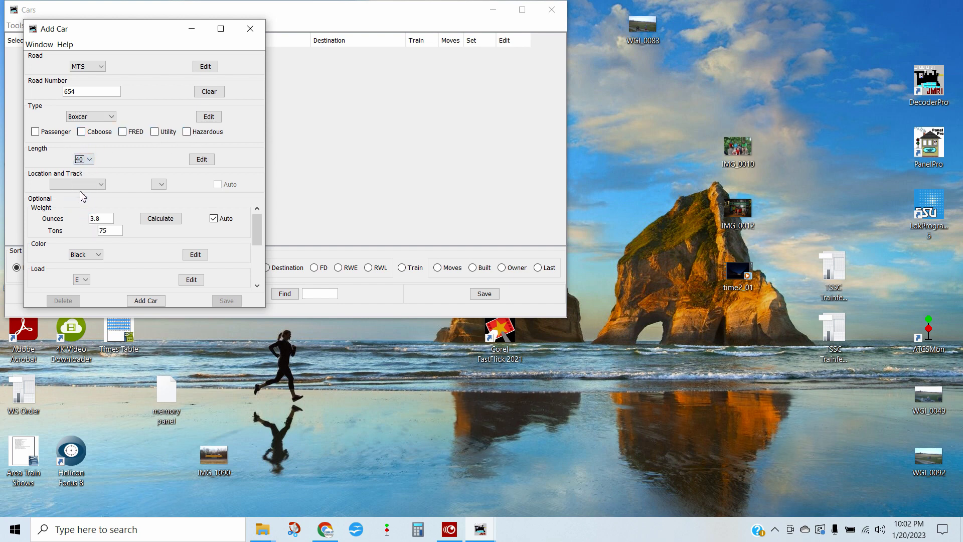
Step: Place car MTS 654 at Argentine Yard on Track 1
click(81, 184)
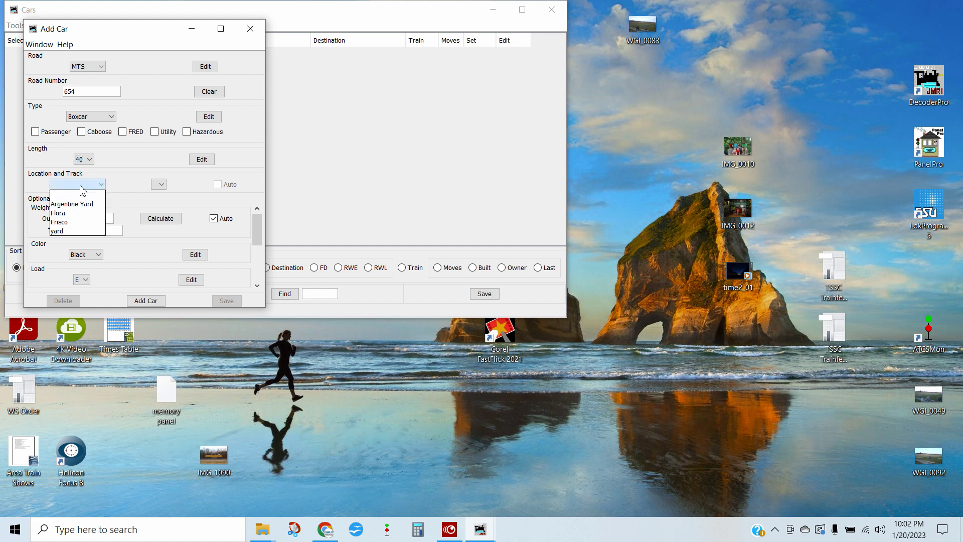
click(80, 203)
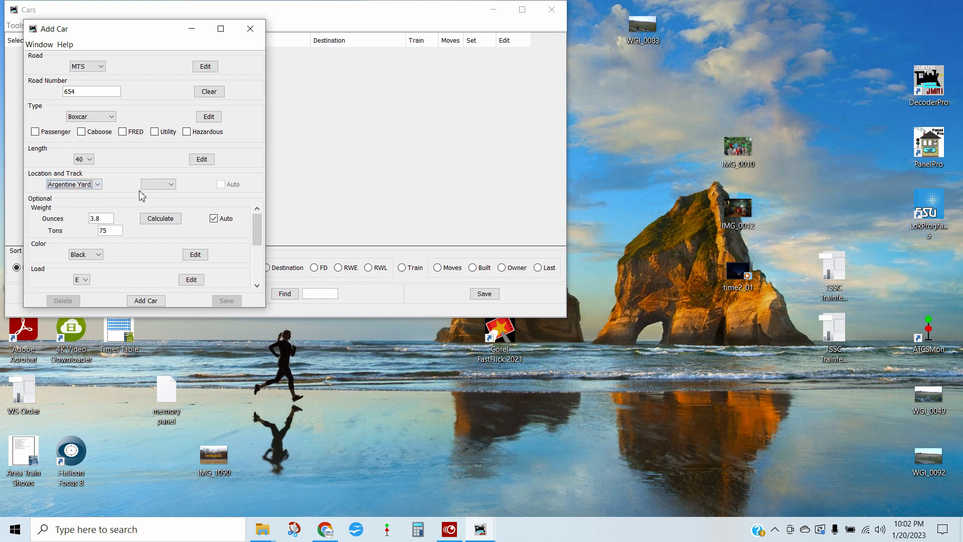
click(158, 185)
click(155, 204)
Step: Set the color of car MTS 654 to Brown and add the car to the list
click(86, 255)
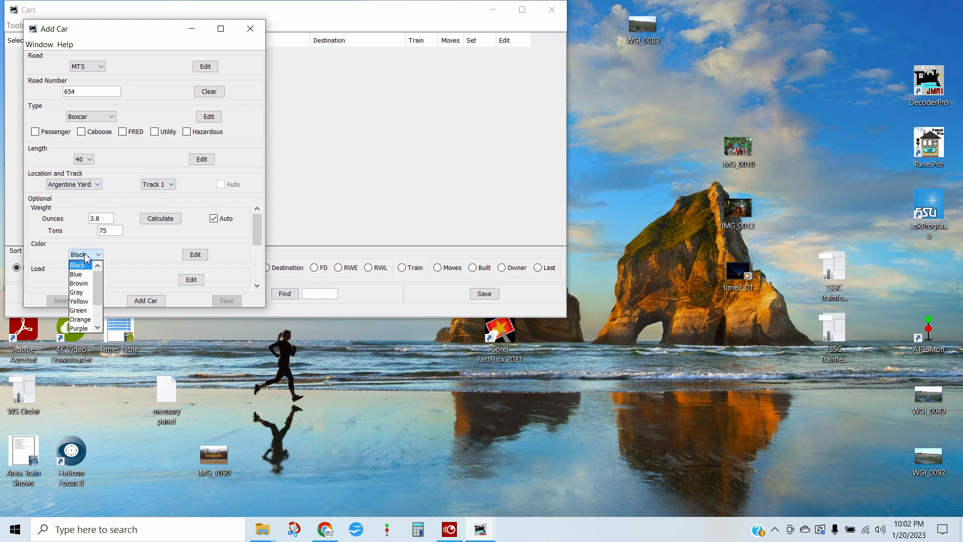
click(82, 284)
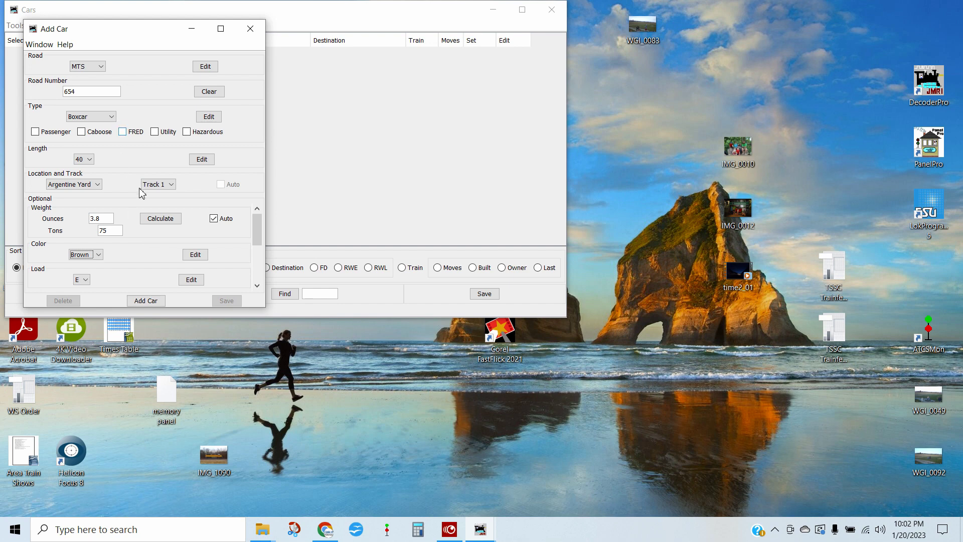
click(150, 302)
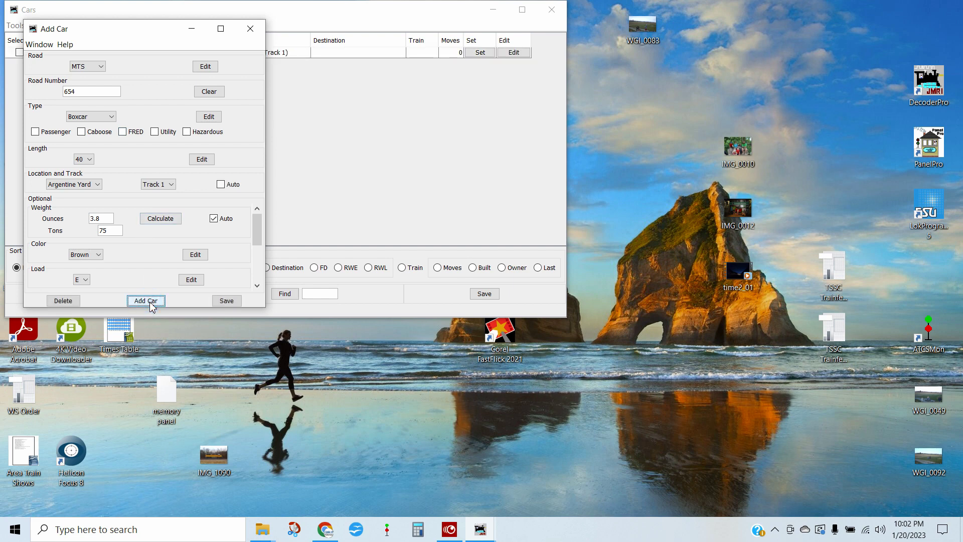
Step: Set the new car's road to UP and its road number to 94912, and add the car to the list
click(83, 67)
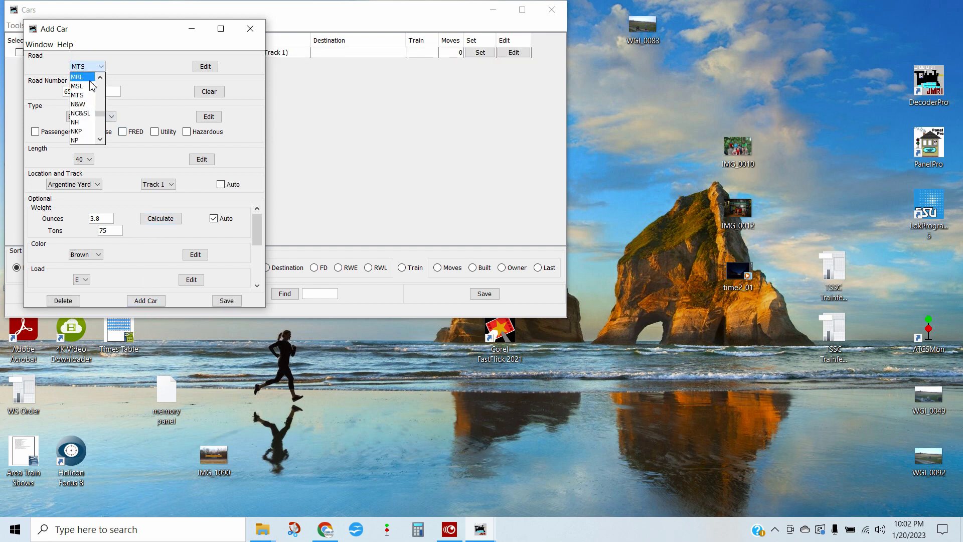
click(99, 132)
click(100, 133)
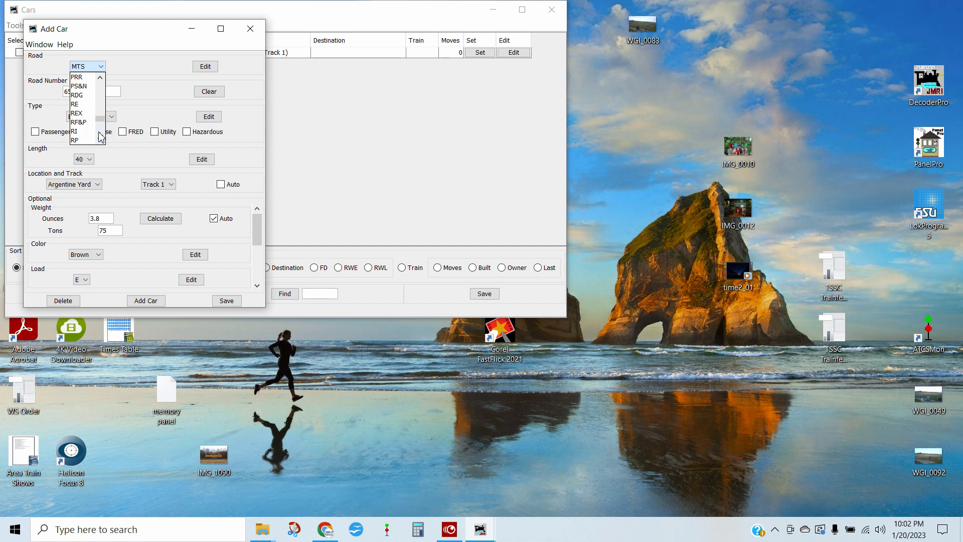
click(99, 133)
click(99, 133)
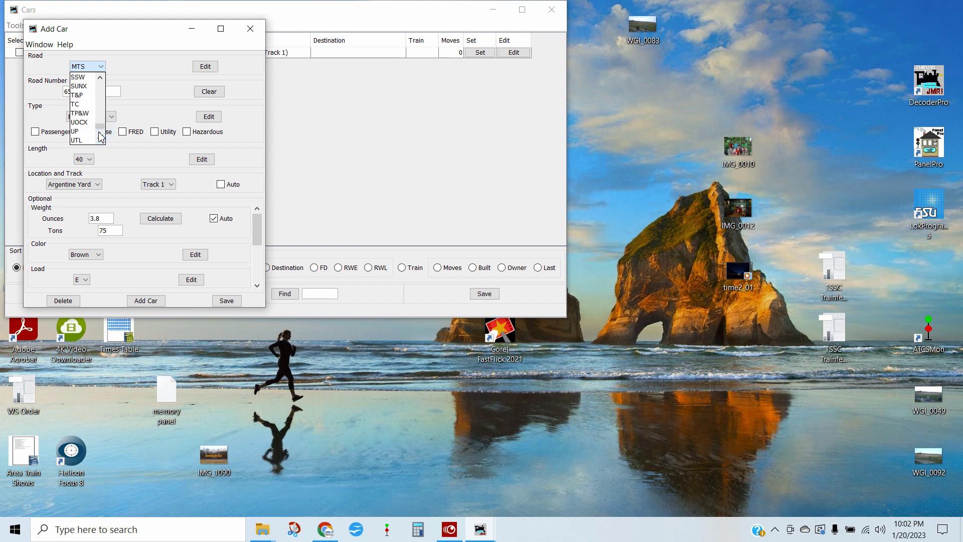
click(100, 133)
click(79, 129)
double_click(86, 92)
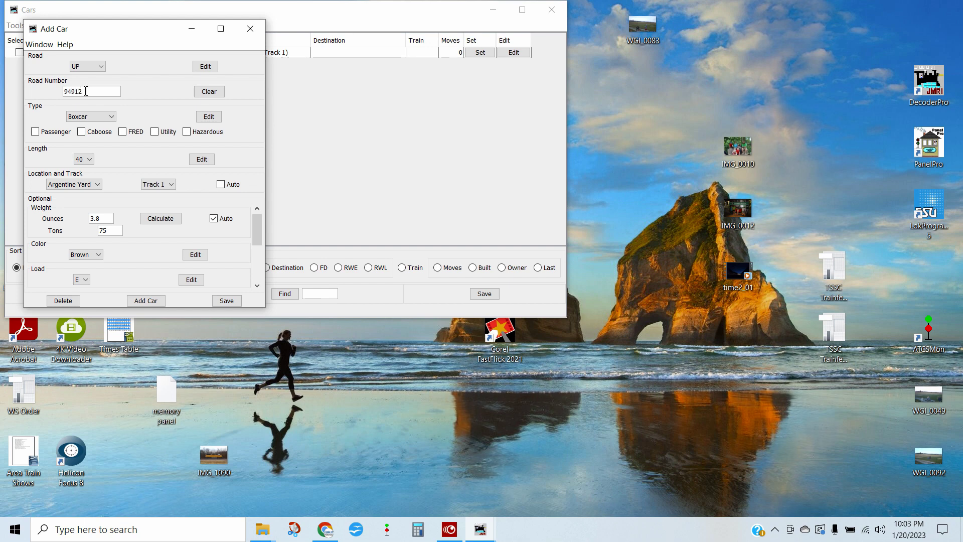
text(94912)
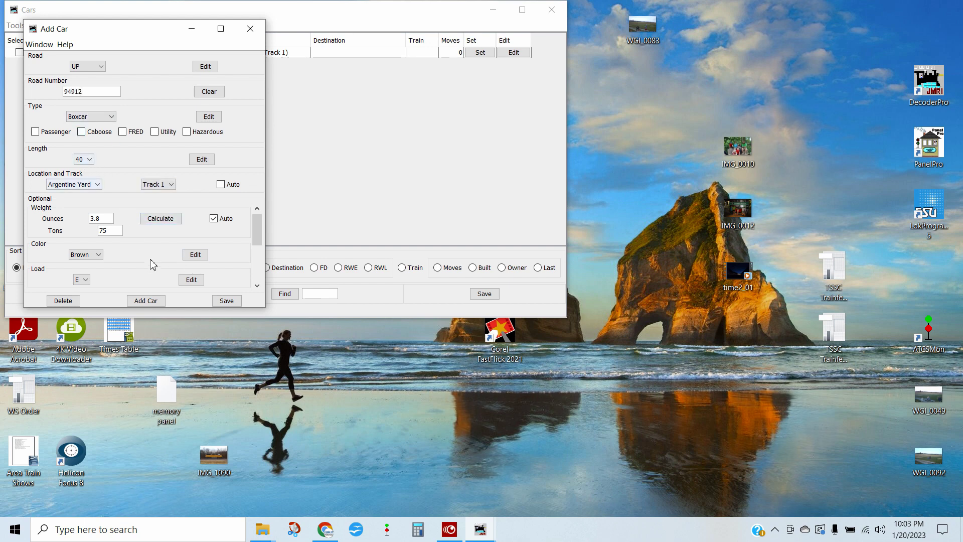
click(150, 303)
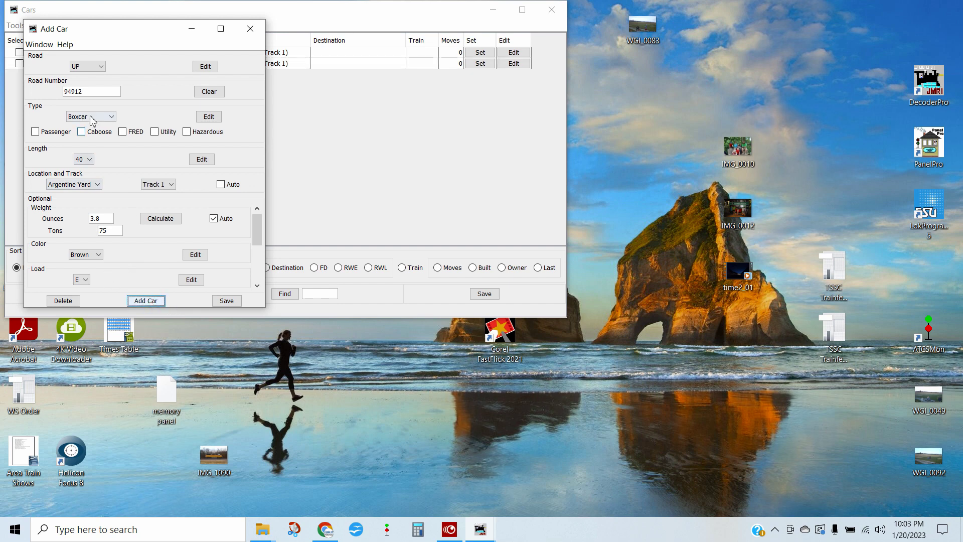
Step: Set the road of the next car to TC and its road number to 87456
click(88, 66)
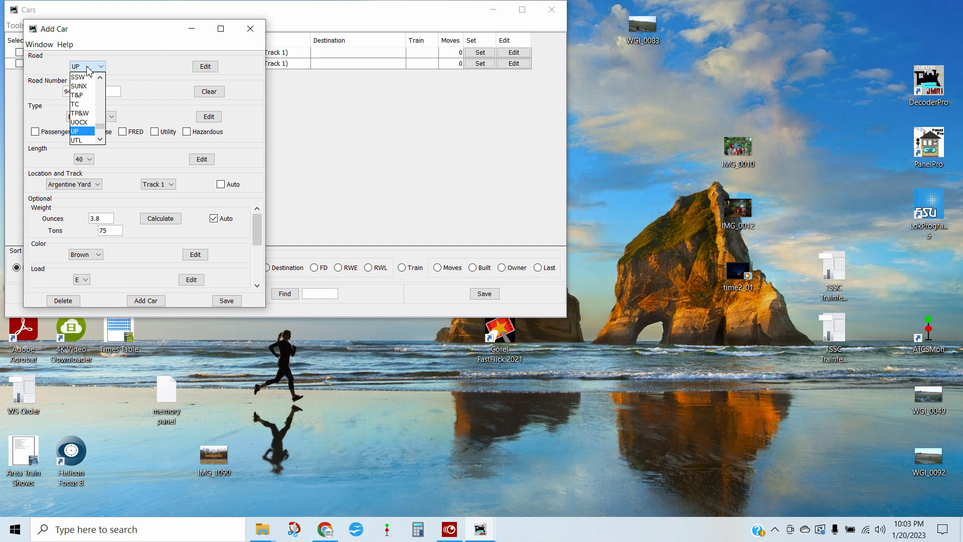
click(78, 104)
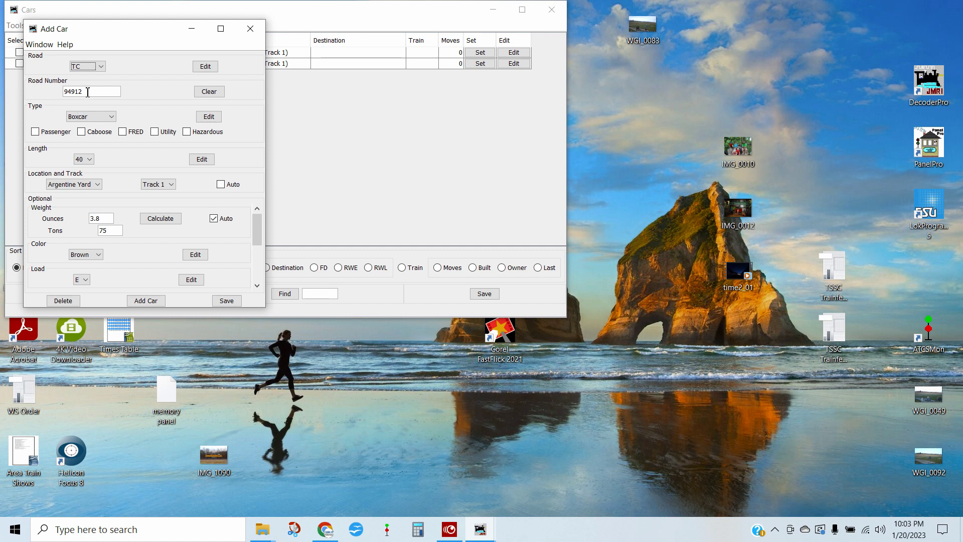
click(88, 91)
double_click(88, 92)
text(87456)
Step: Set the type of car TC 87456 to Flatcar and its length to 51, and add it to the list
click(90, 116)
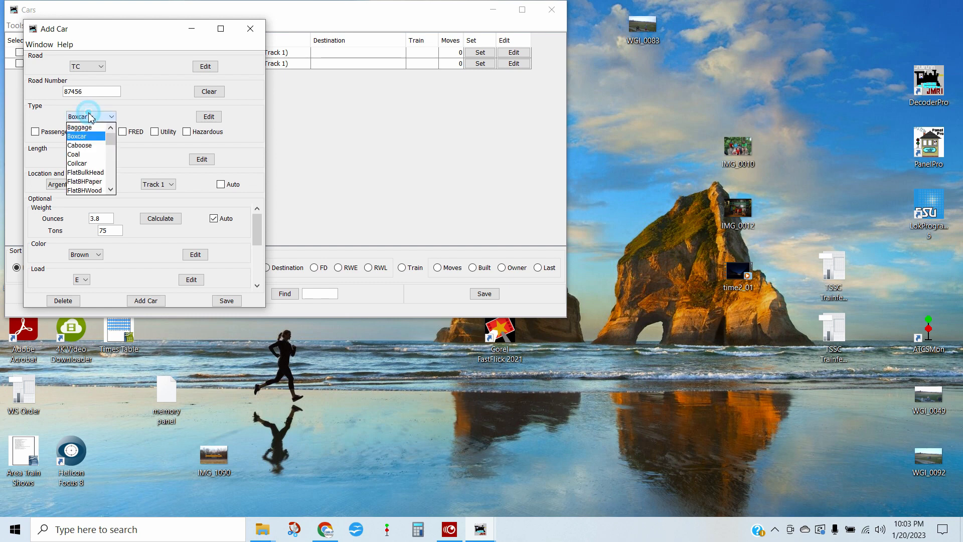
click(111, 173)
click(92, 163)
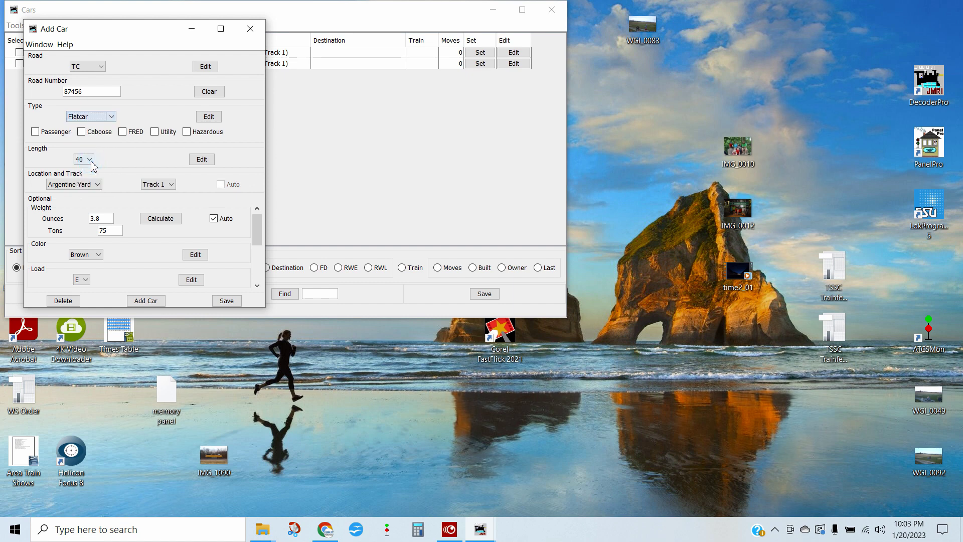
click(86, 160)
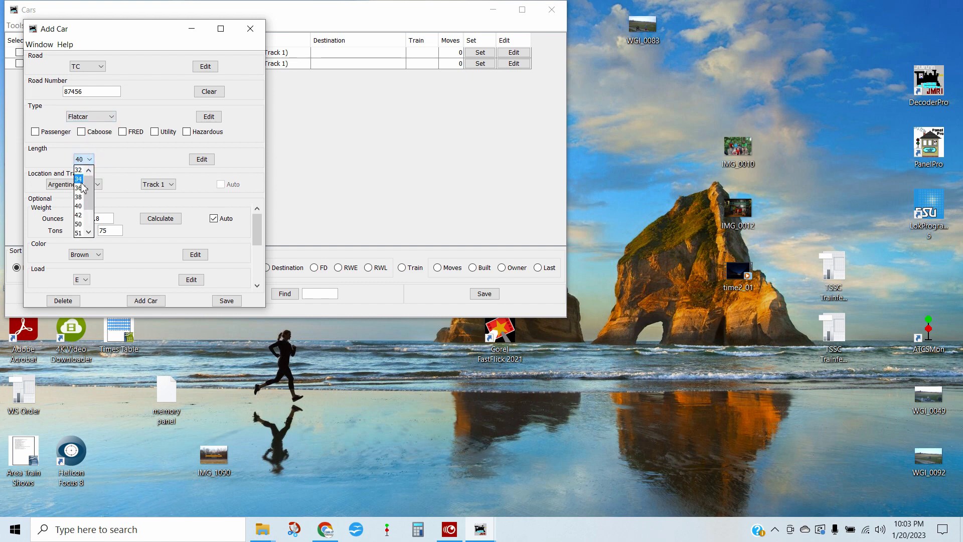
click(80, 233)
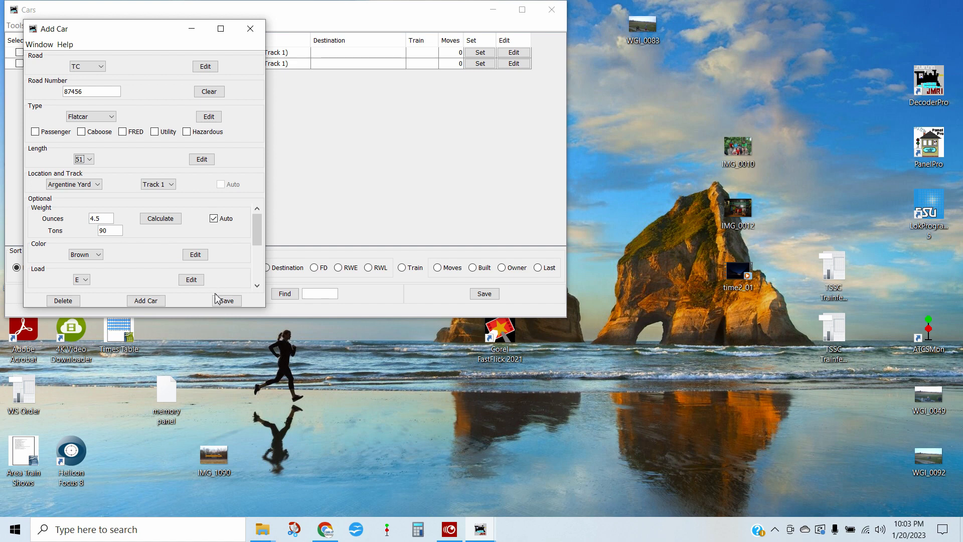
click(146, 301)
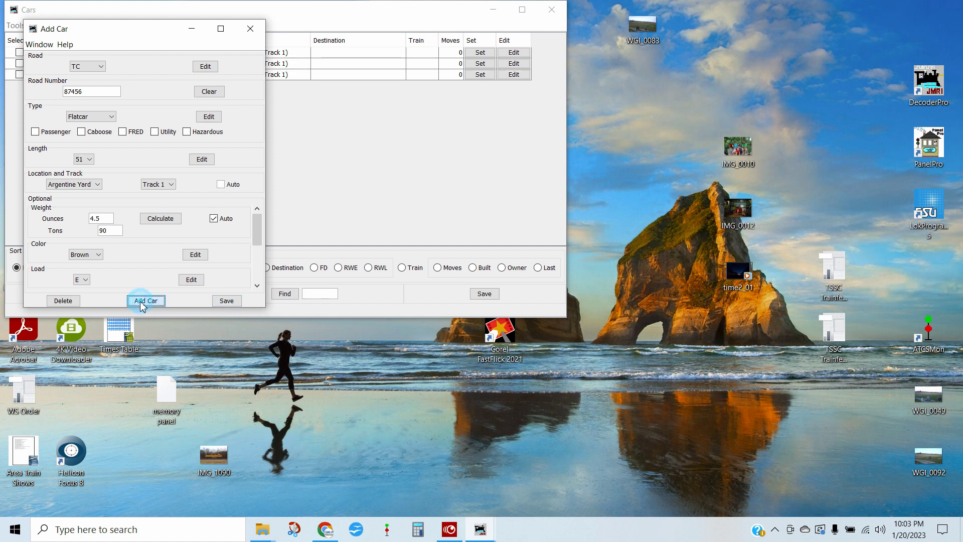
Step: Add another flatcar to the list with road SSW and road number 64613
click(88, 66)
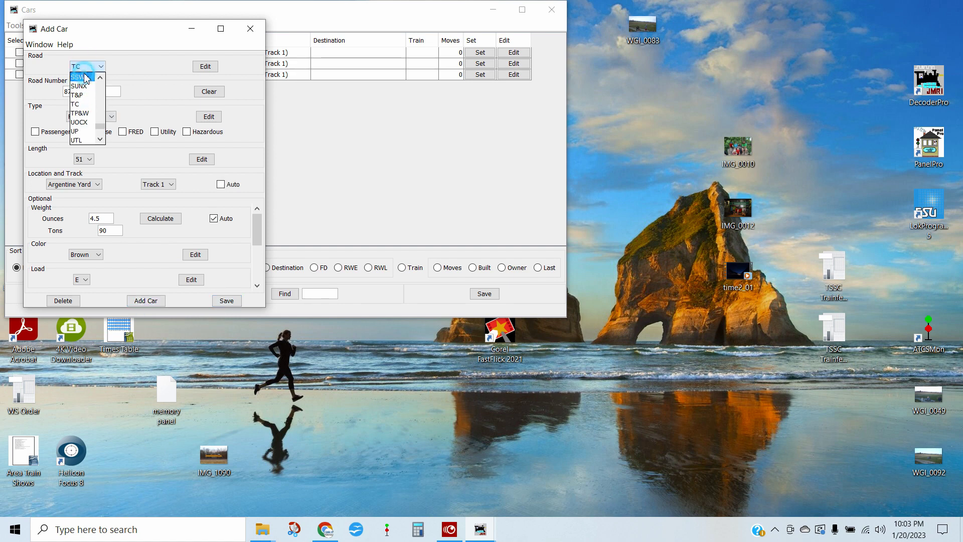
click(86, 78)
click(92, 93)
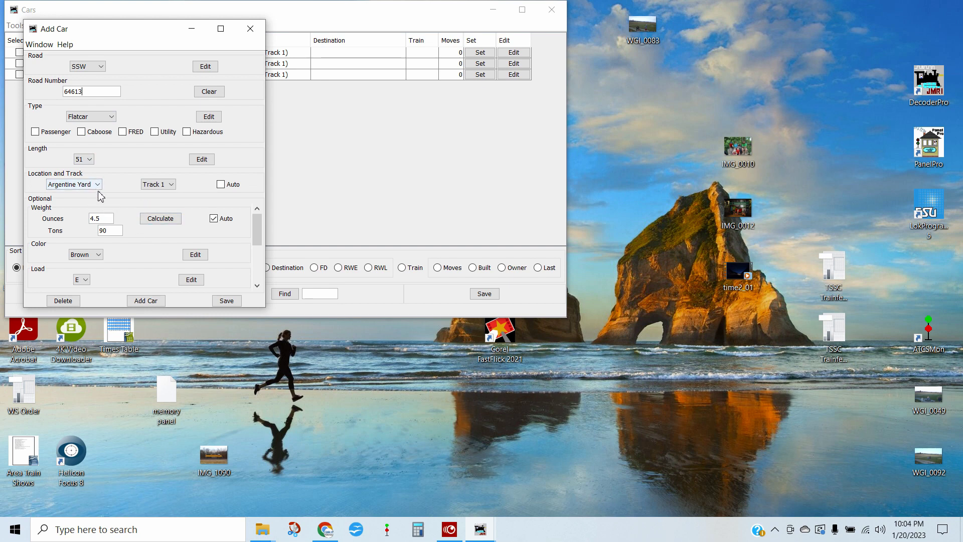
click(150, 302)
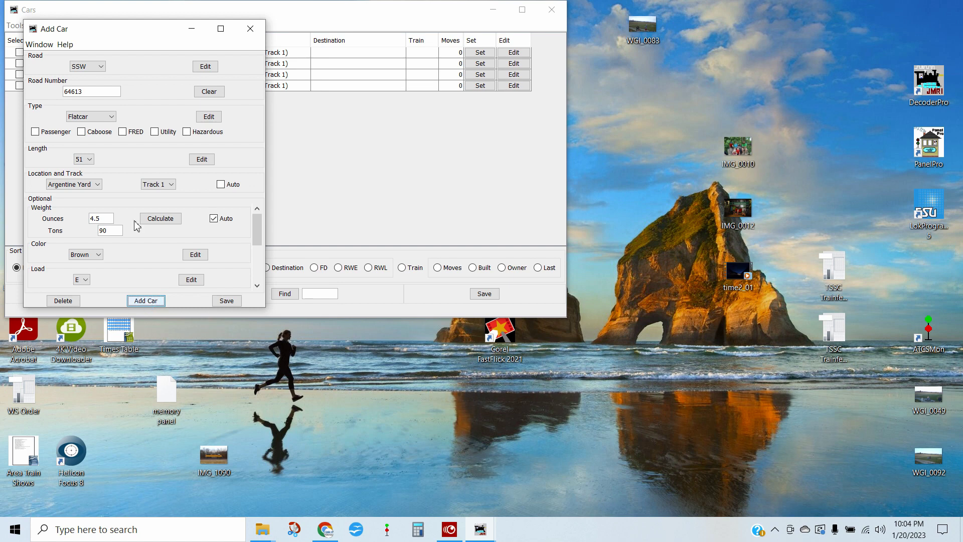
Step: Set the road of the next car to T&P and its road number to 54512
click(89, 68)
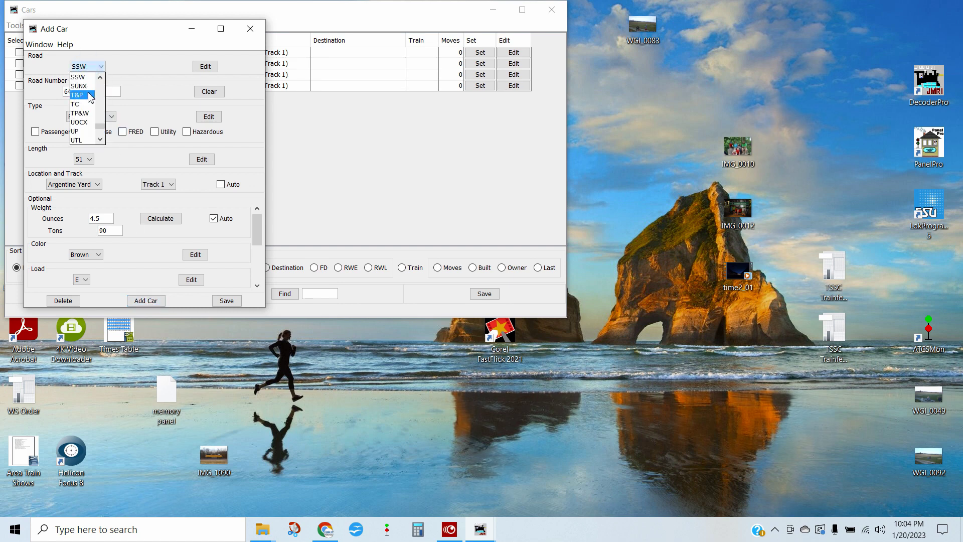
click(89, 95)
double_click(91, 92)
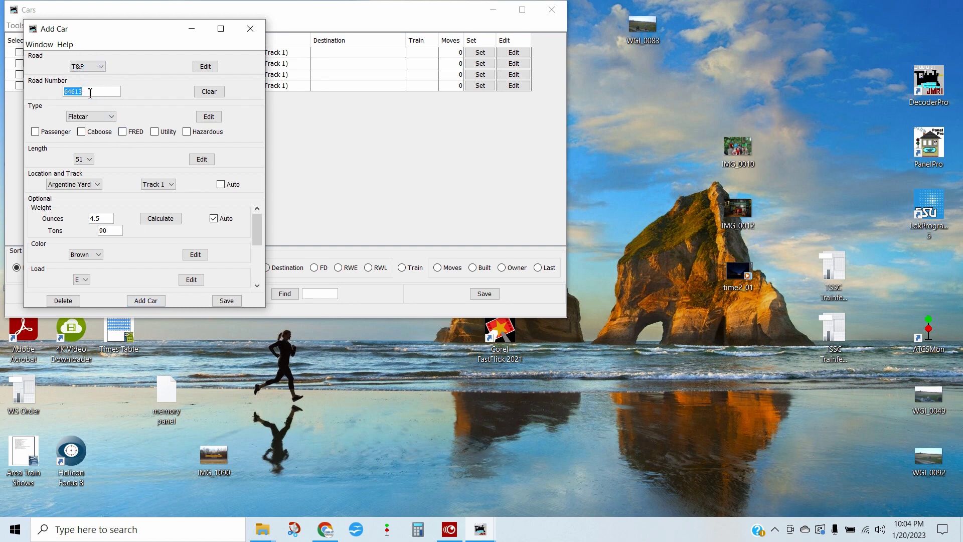
text(54512)
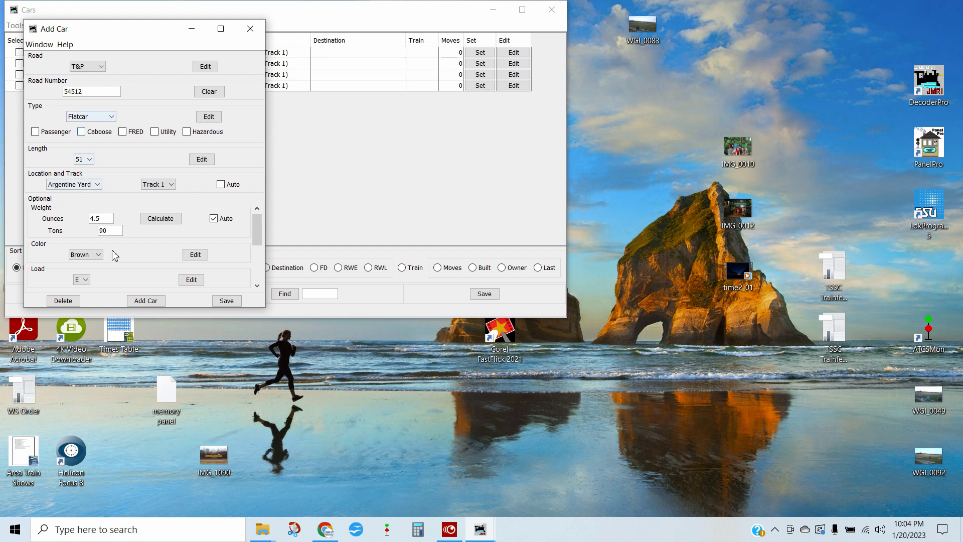
Step: Set the type of car T&P 54512 to HopGrain and check the car type editor
drag(135, 27, 318, 39)
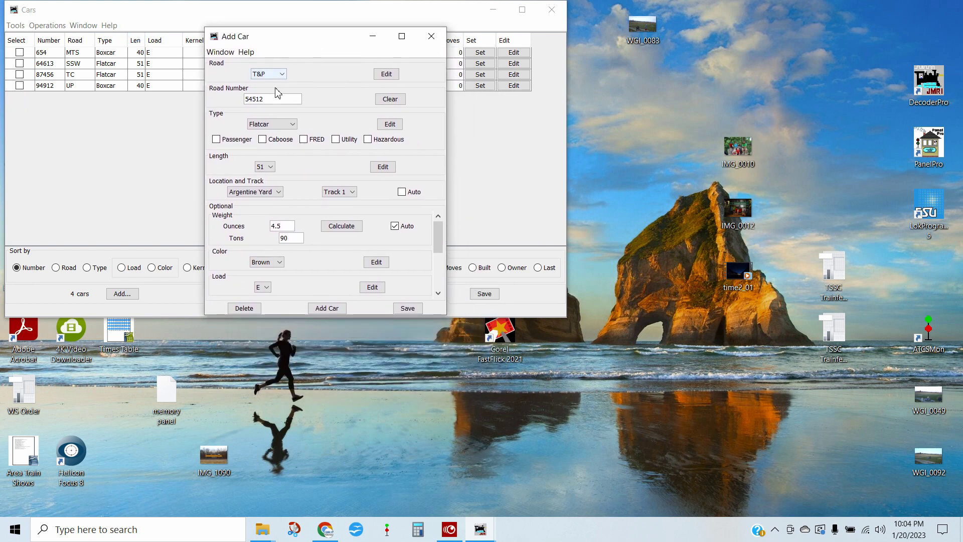
click(273, 124)
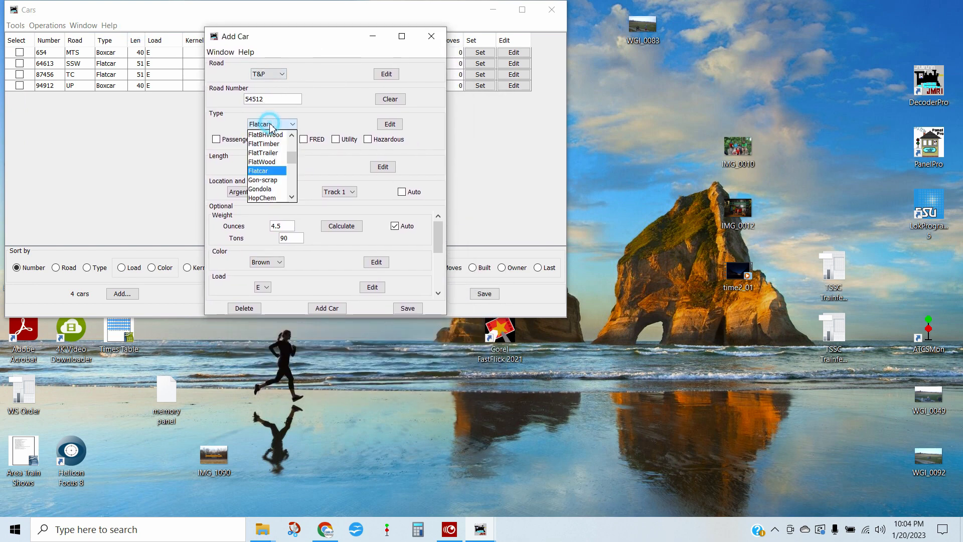
click(291, 180)
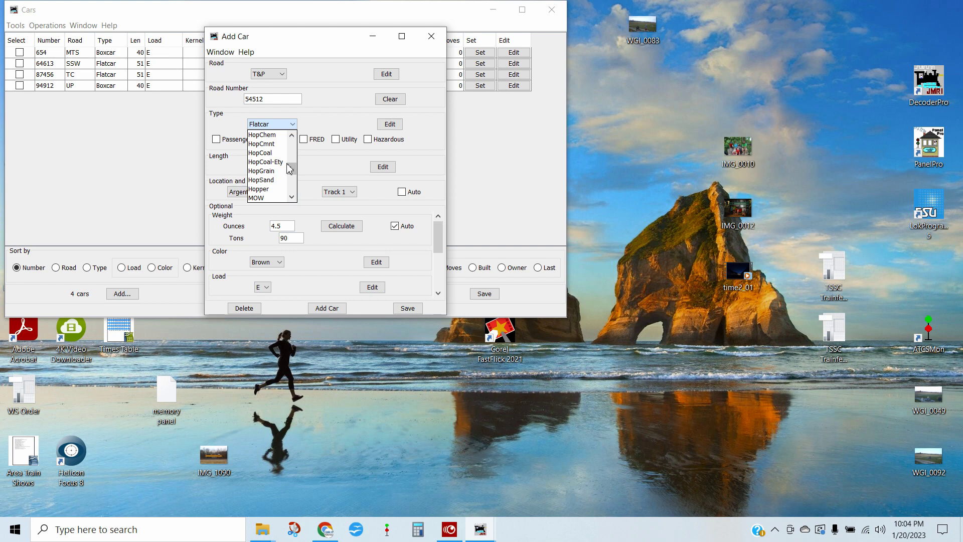
click(274, 171)
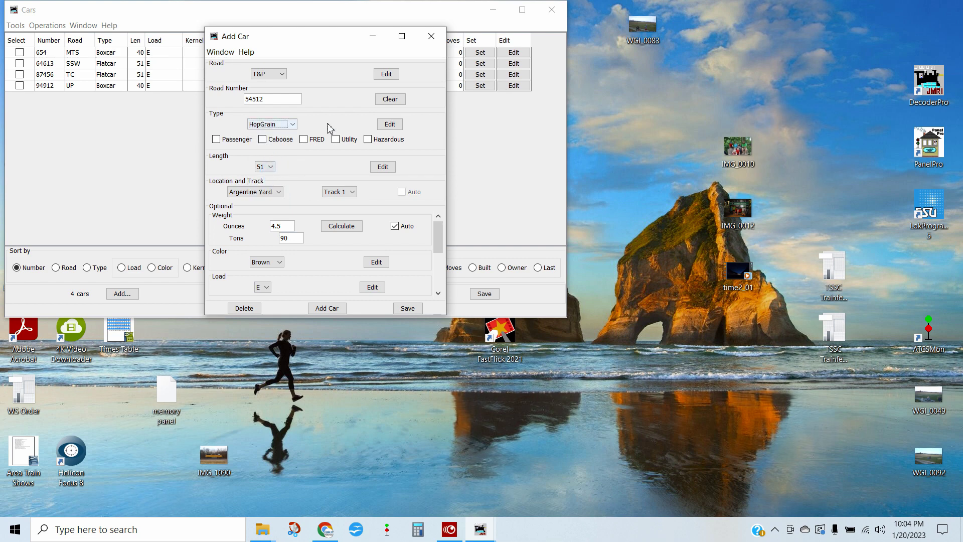
click(390, 124)
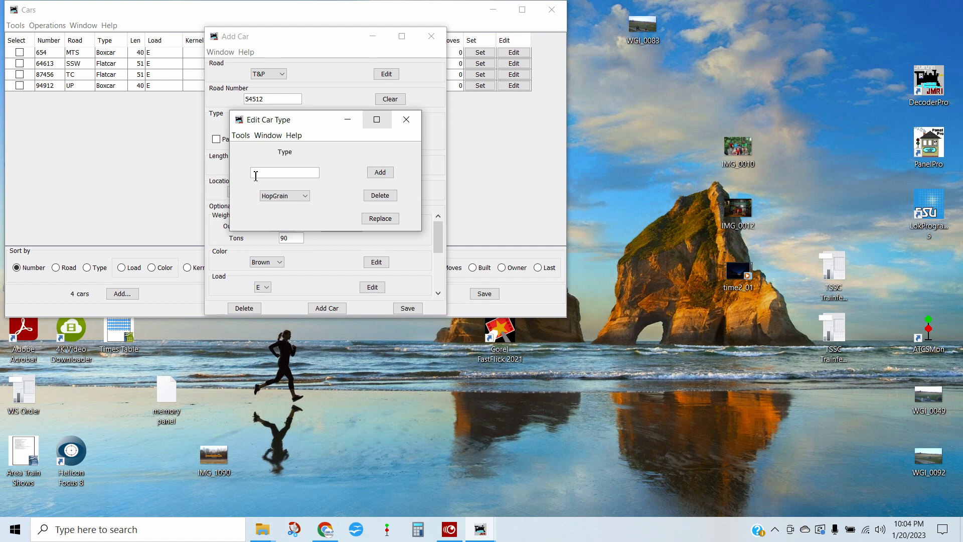
click(410, 120)
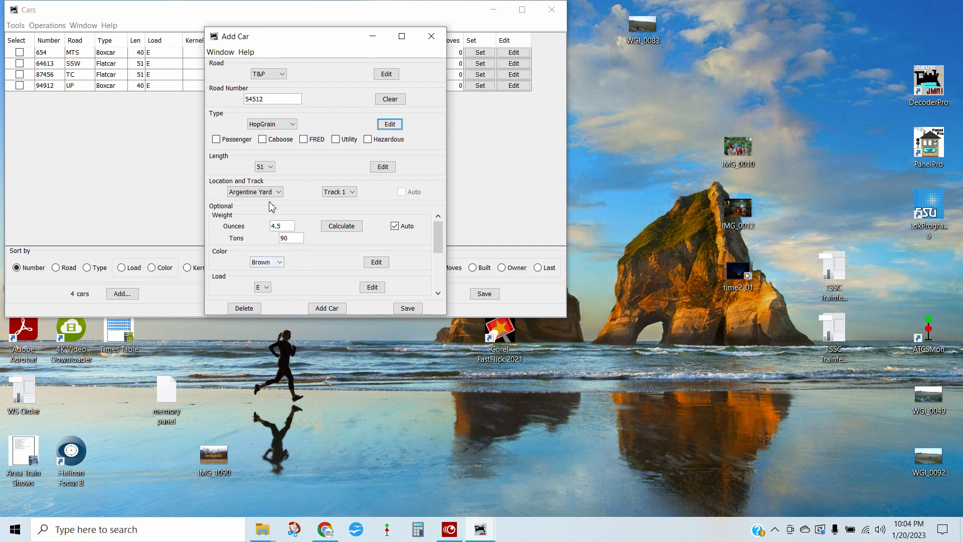
Step: Set the length of car T&P 54512 to 60 and add the car to the list
click(261, 171)
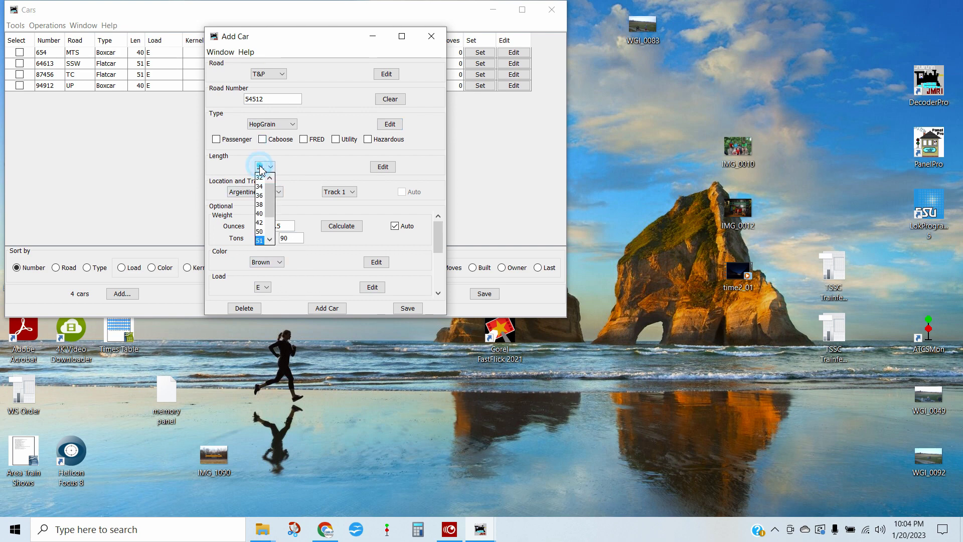
click(260, 232)
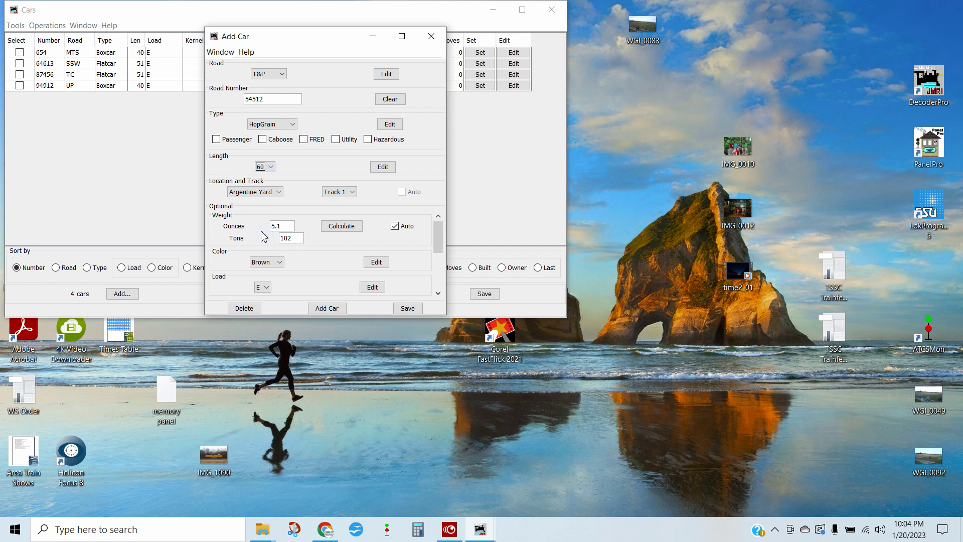
click(332, 308)
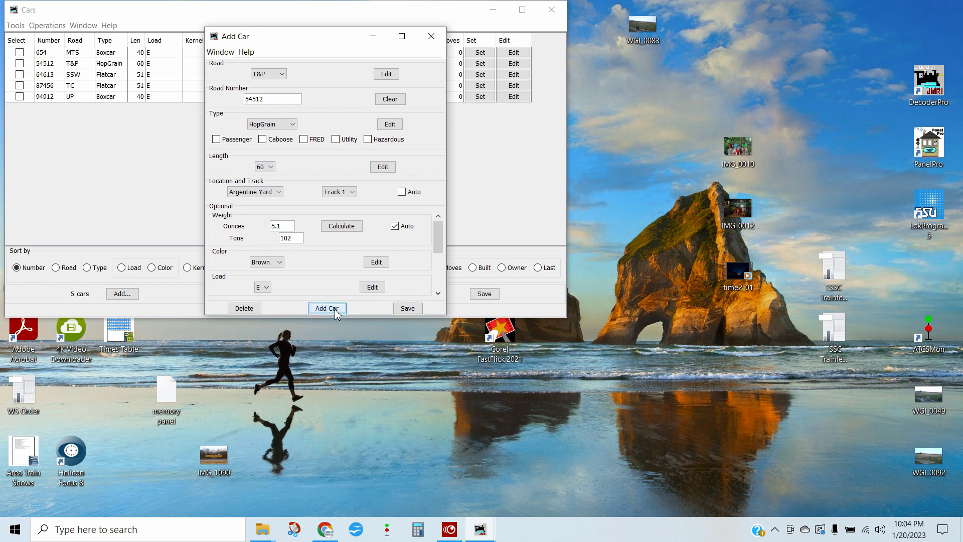
Step: Add another HopGrain car to the list with road SHP and road number 23215
click(279, 74)
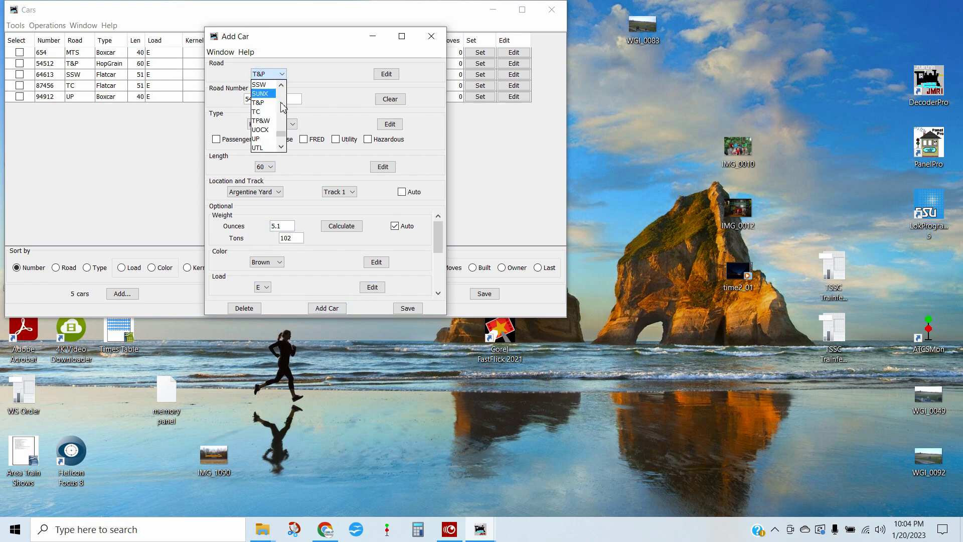
click(282, 103)
click(266, 94)
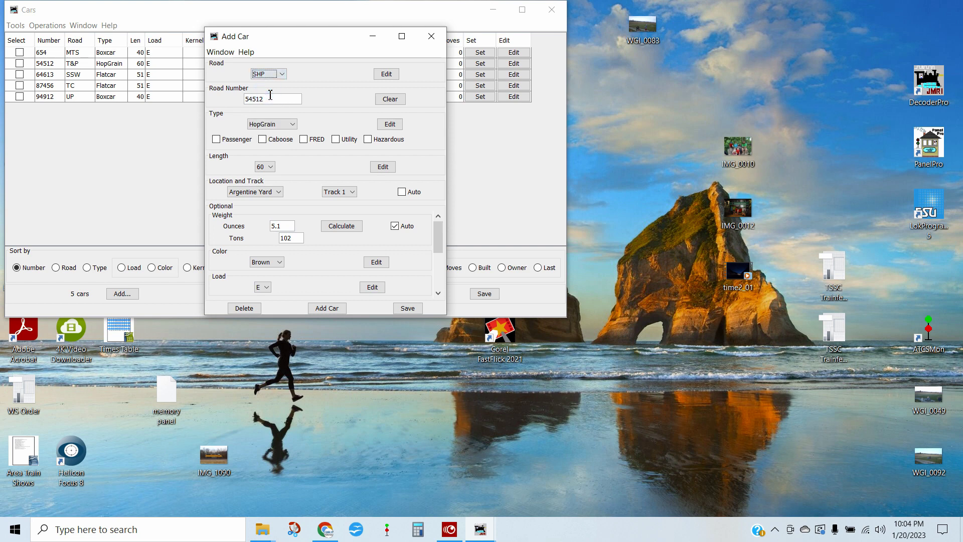
click(271, 103)
double_click(271, 103)
text(23215)
click(332, 309)
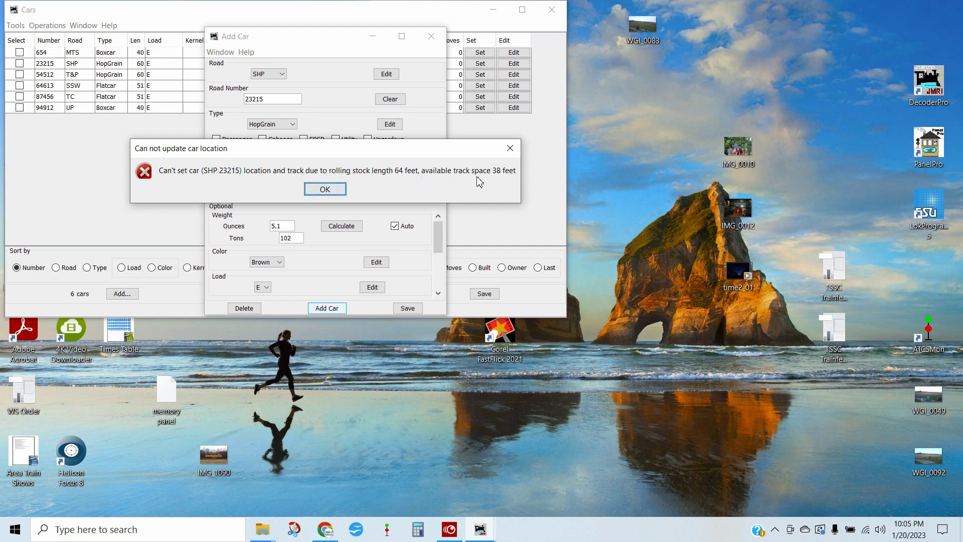
Step: Force car SHP 23215 onto Track 1, then save it and close the car entry window
click(331, 189)
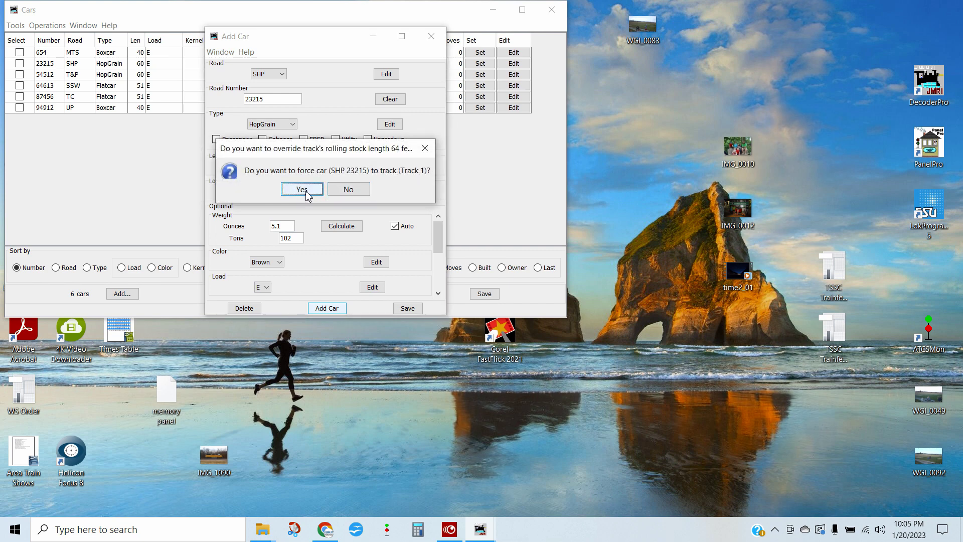
click(304, 190)
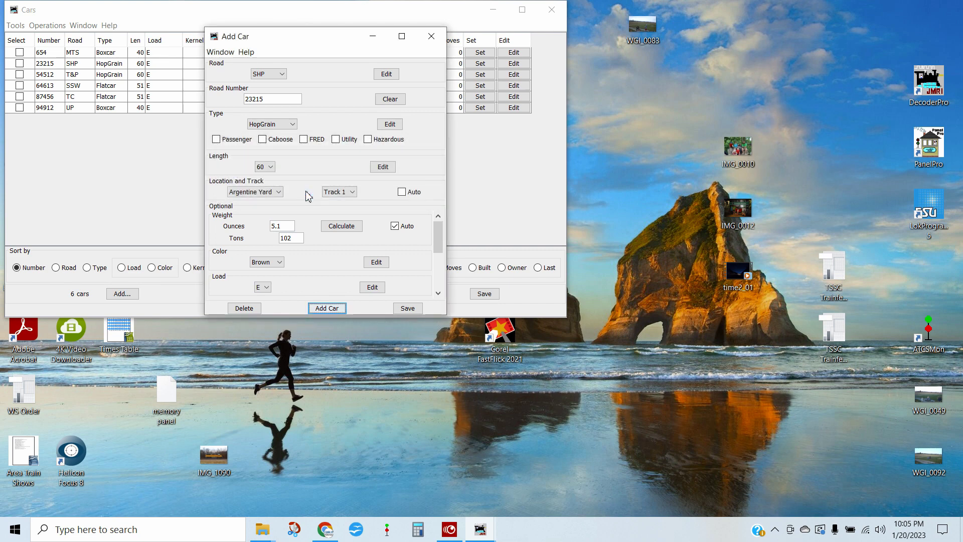
click(407, 309)
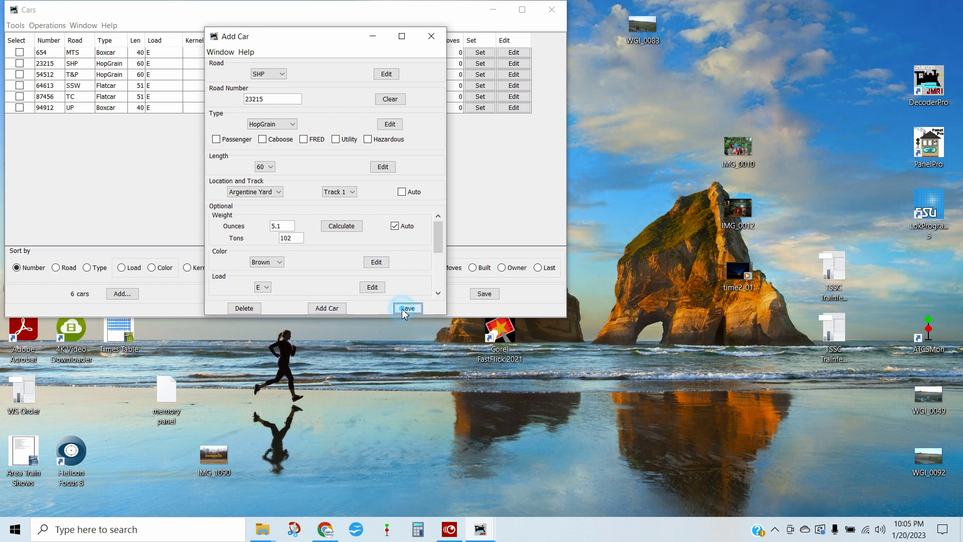
click(433, 40)
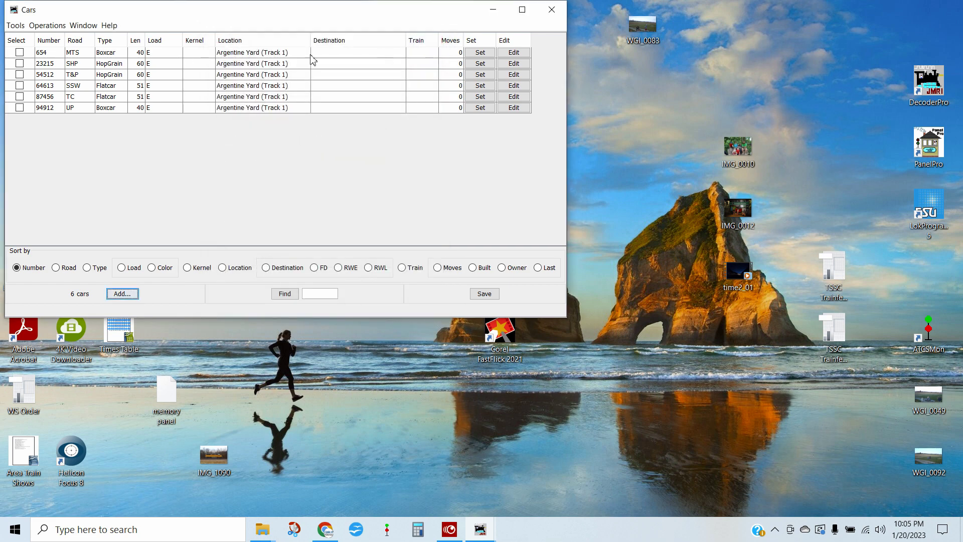
Step: Set the length of Track 1 at the Argentine Yard location to 400 and save the yard track
click(56, 27)
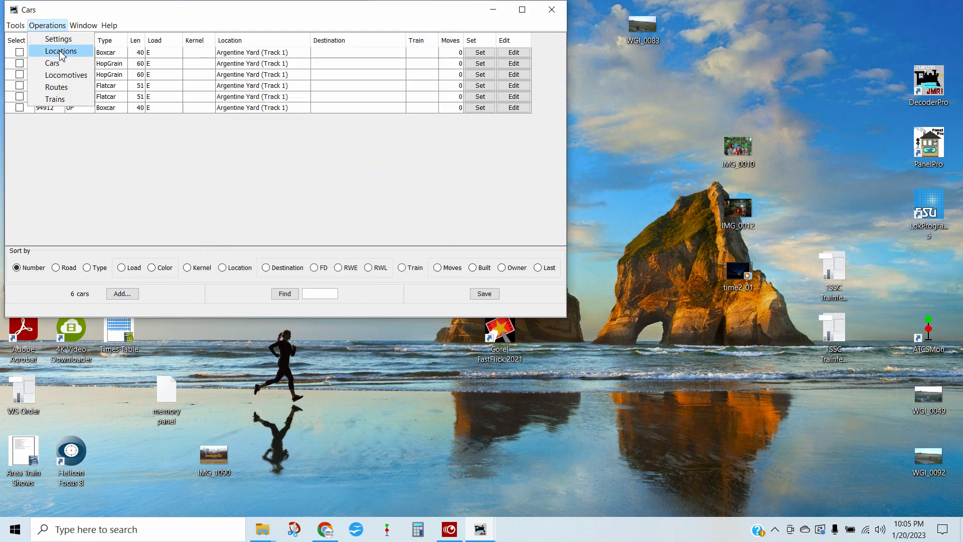
click(60, 52)
click(61, 53)
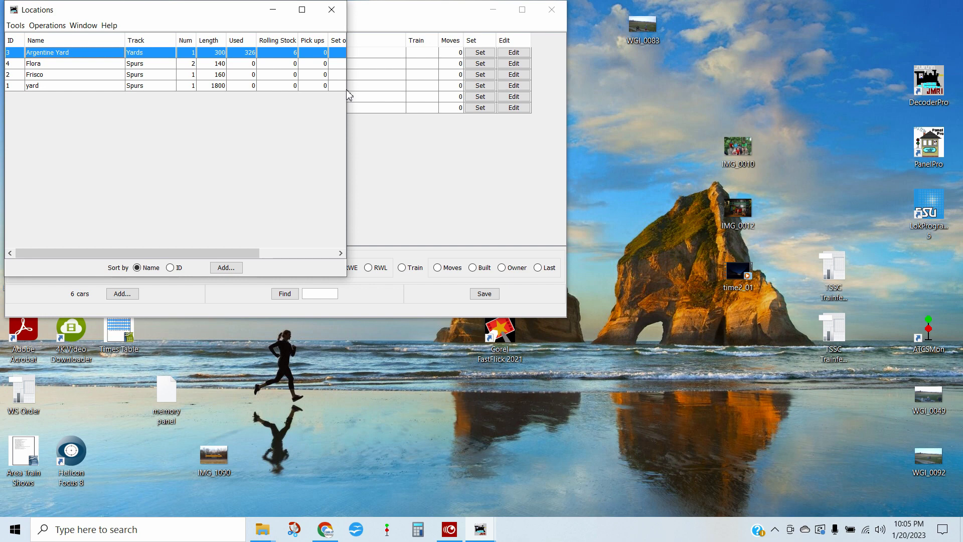
drag(350, 136, 515, 135)
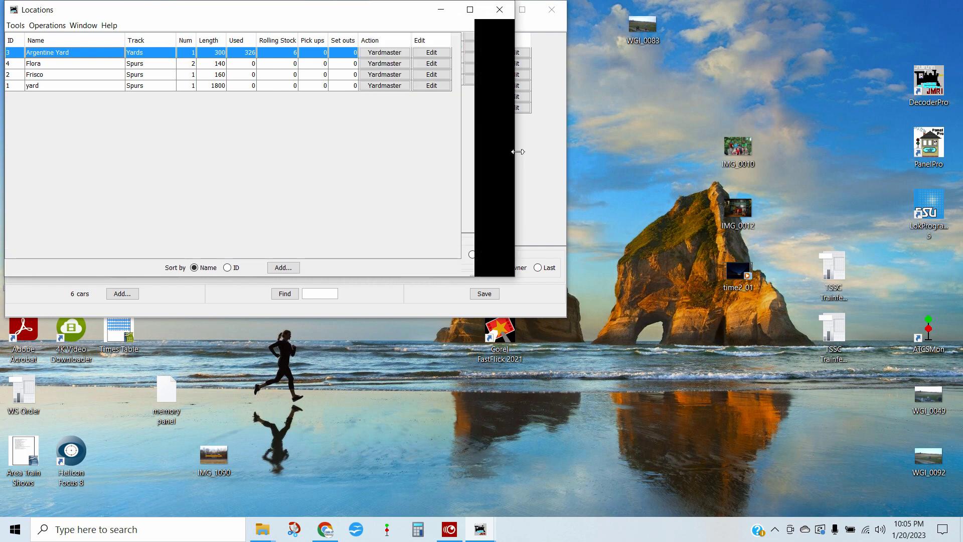
click(432, 55)
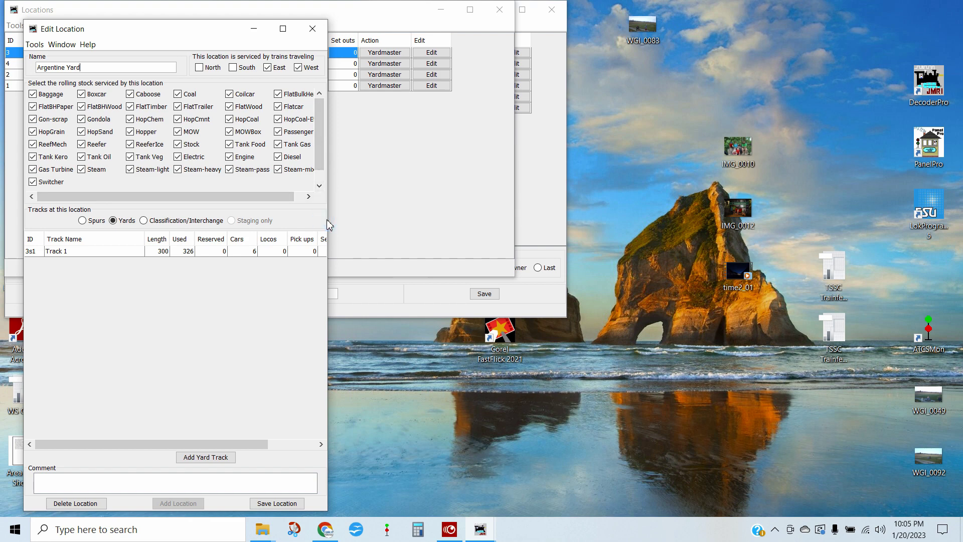
drag(329, 224, 506, 231)
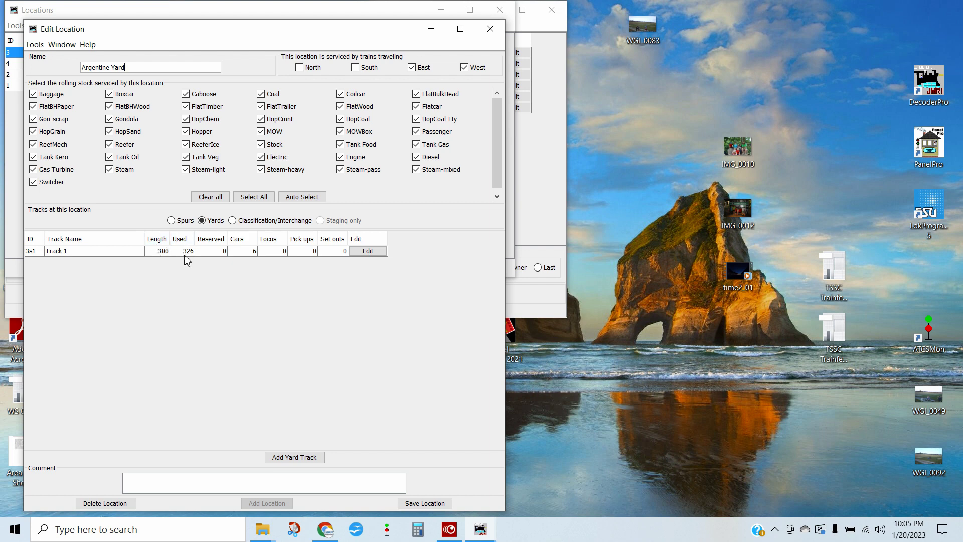
click(365, 252)
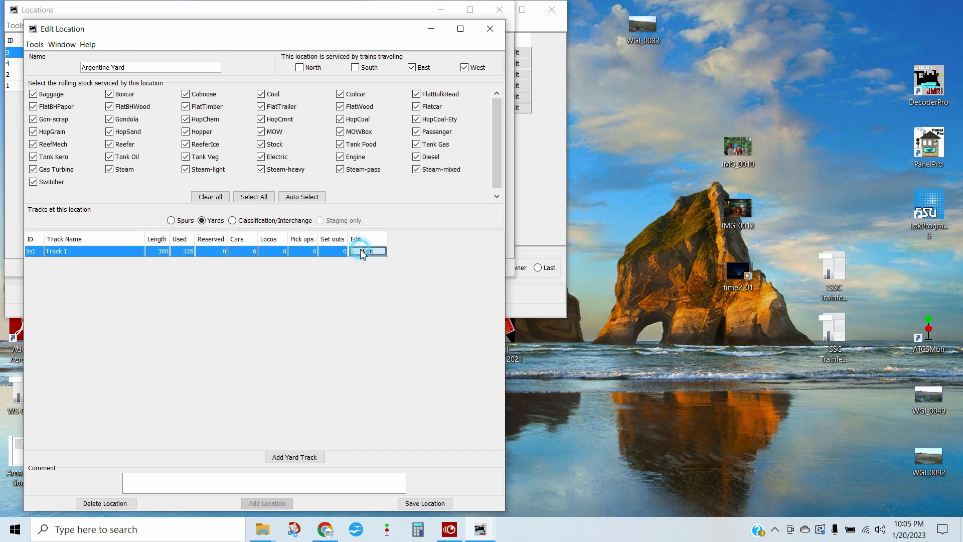
double_click(223, 87)
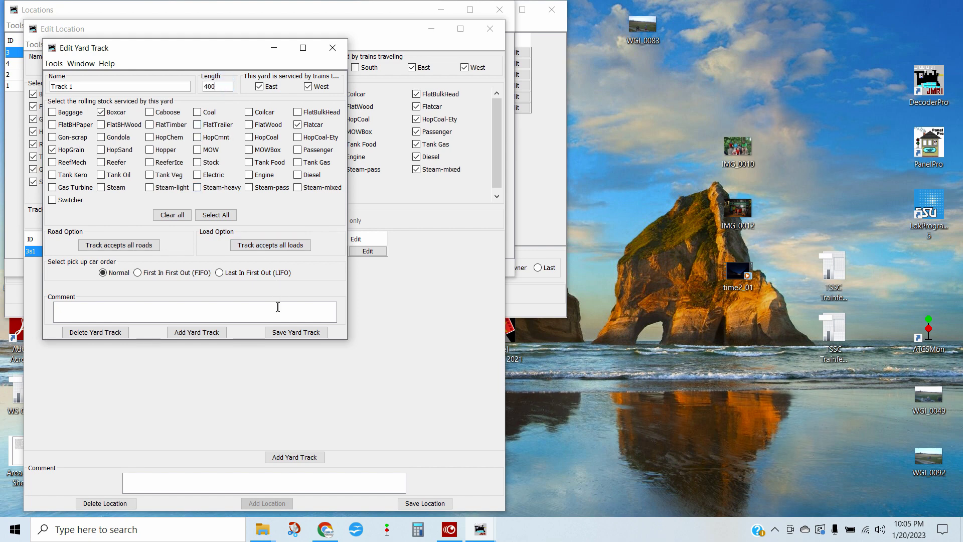
click(297, 334)
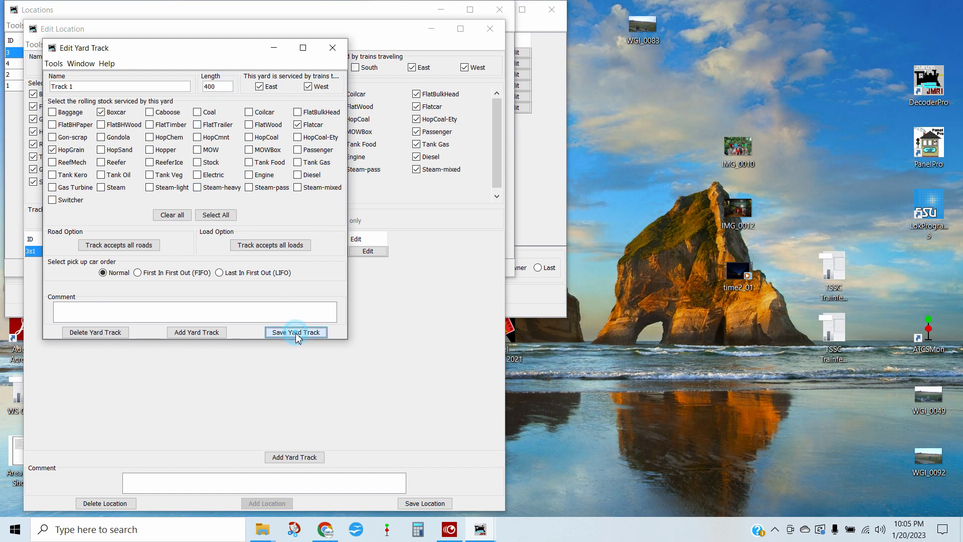
click(329, 52)
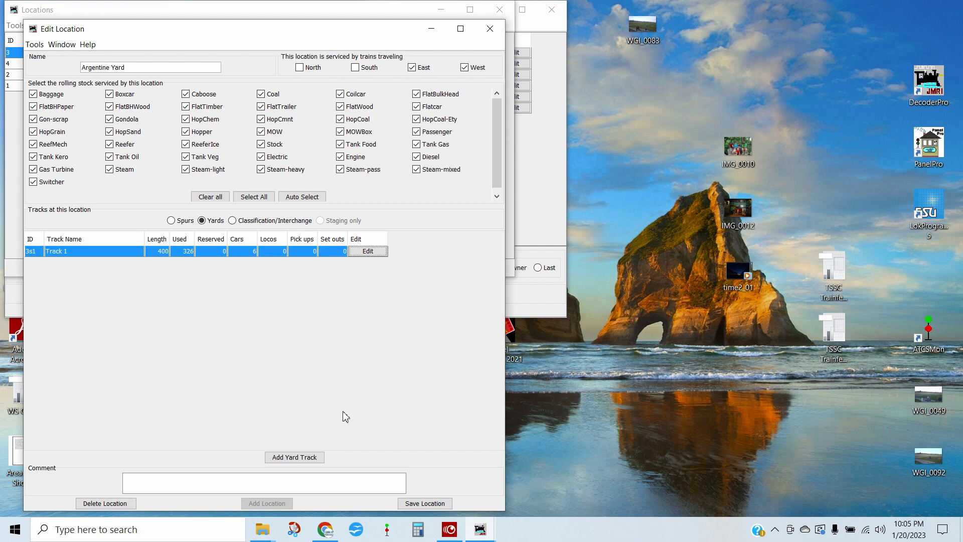
Step: Save the Argentine Yard location and the car list, closing the location and car windows
click(412, 503)
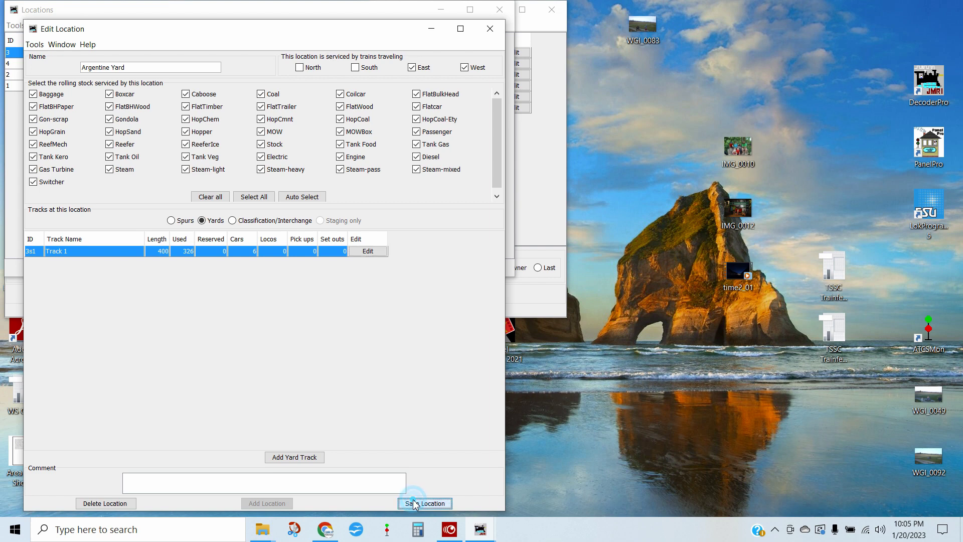
click(490, 29)
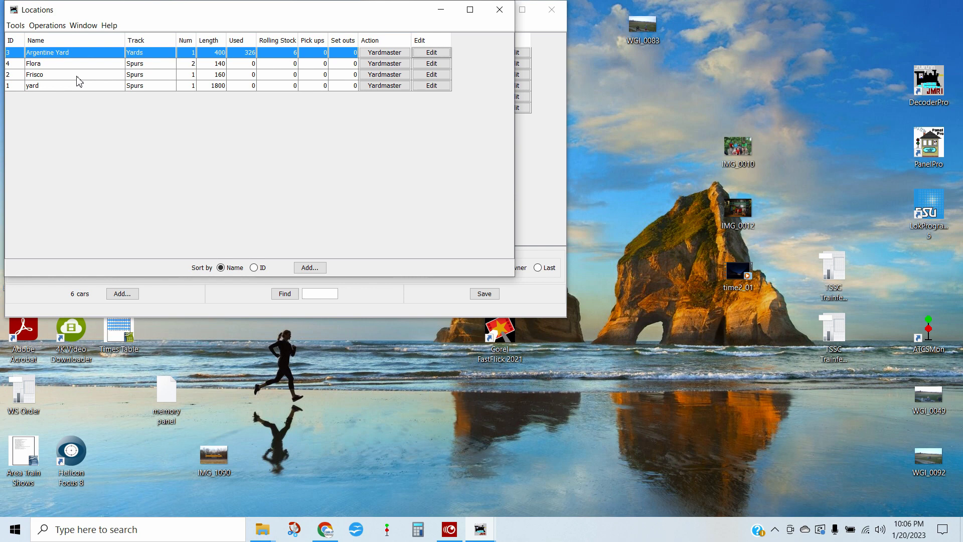
click(316, 269)
click(500, 10)
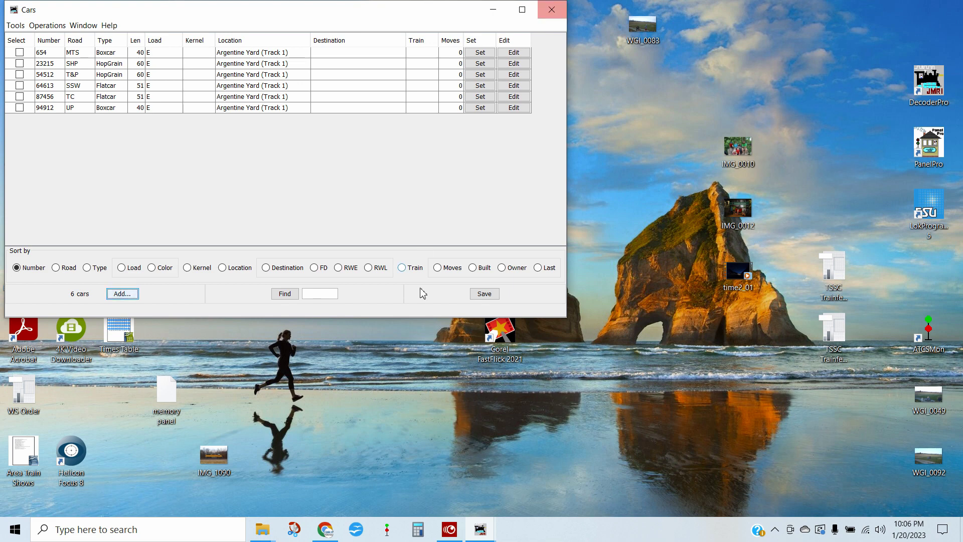
click(483, 294)
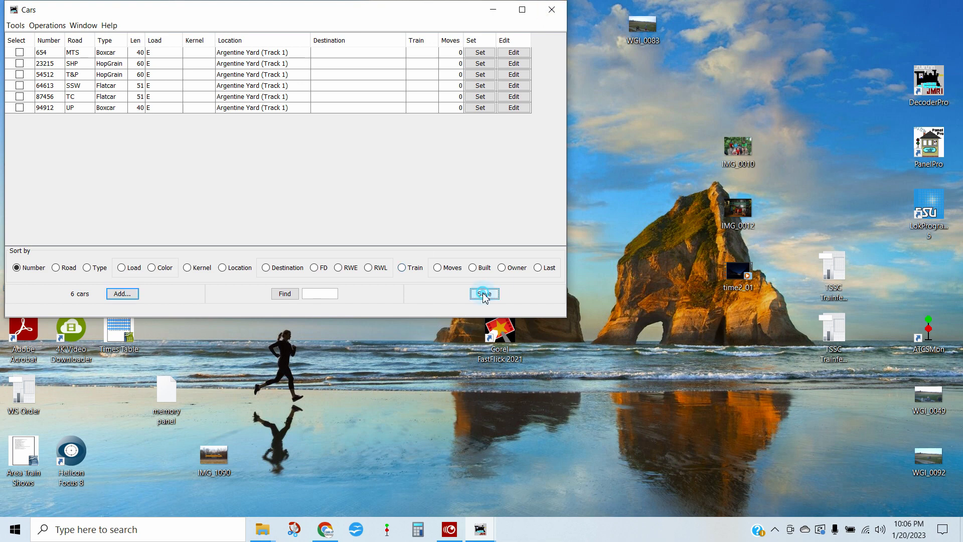
click(552, 16)
Step: Open the train list, build train LFR23 (Frisco Local) and maximize the window to show all columns
click(327, 162)
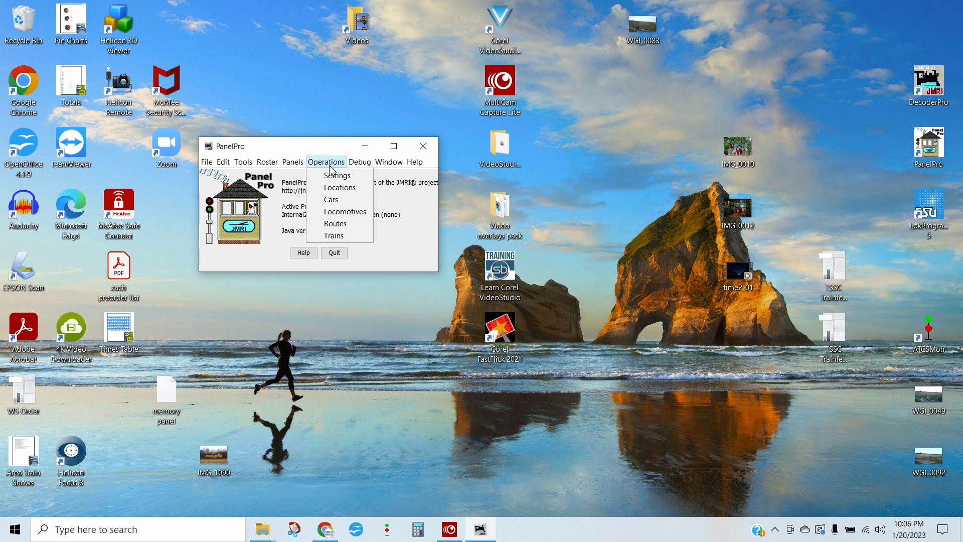
click(333, 235)
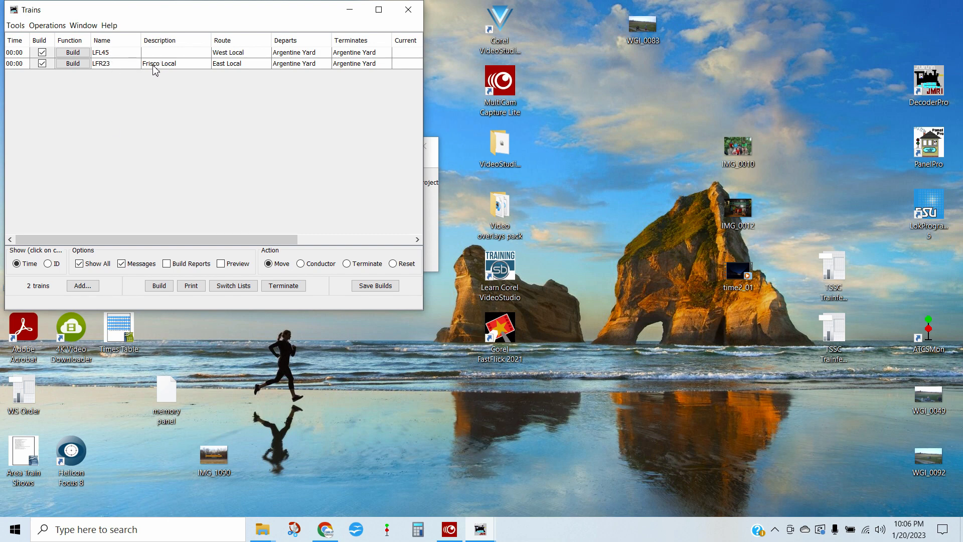
click(81, 65)
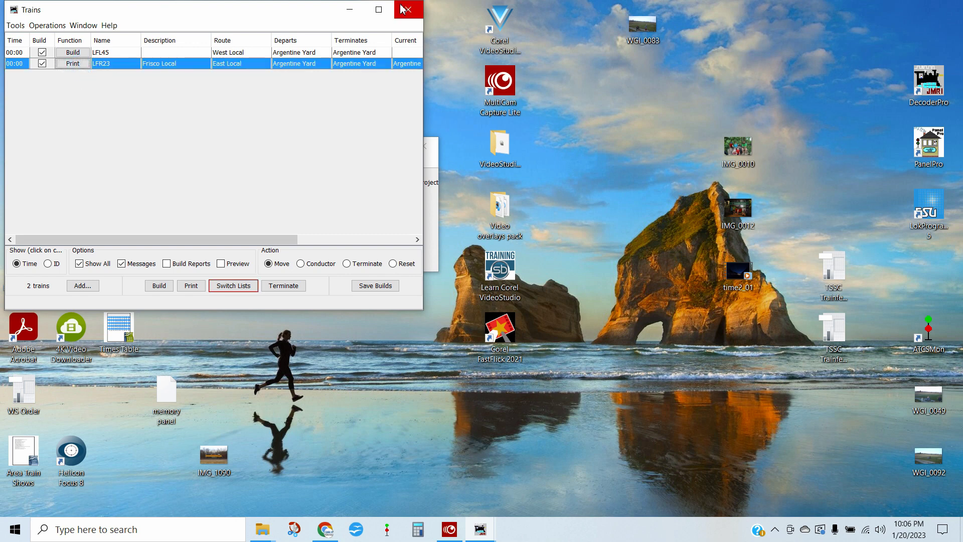
click(380, 9)
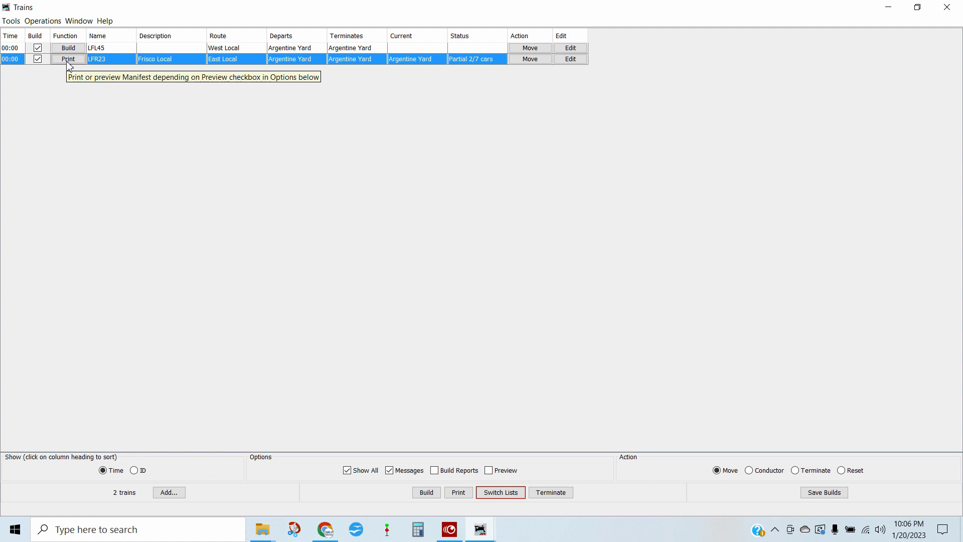
Step: Turn on the Preview option, view the manifest of train LFR23 and close the preview
click(506, 470)
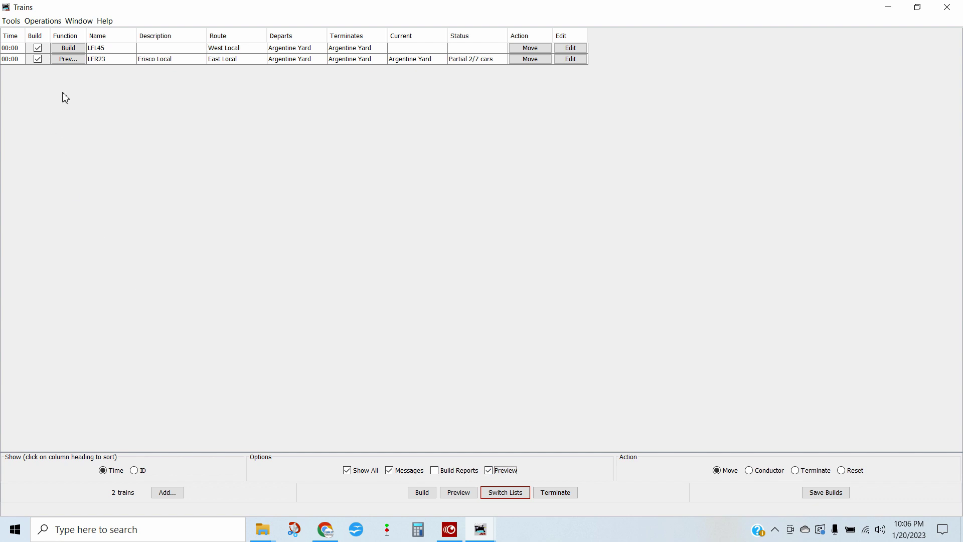
click(67, 59)
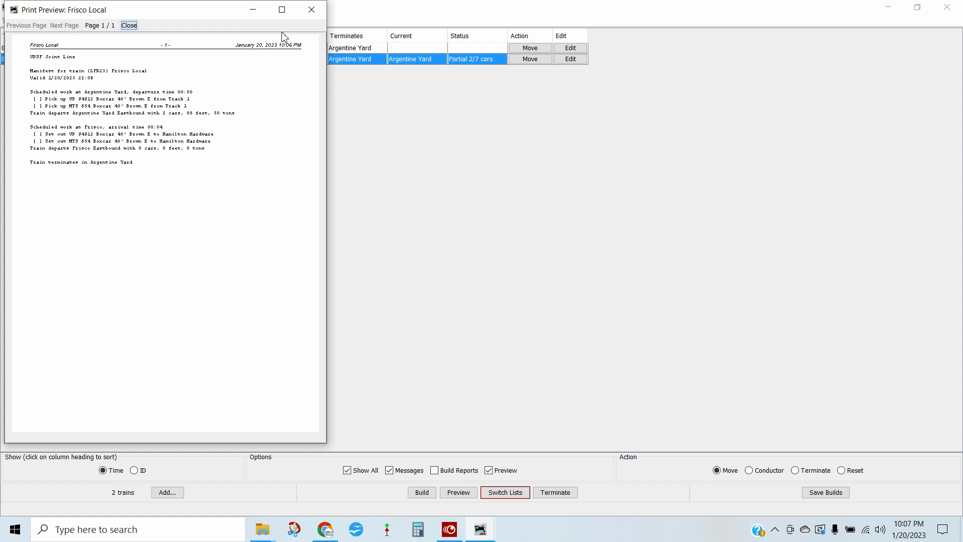
click(310, 10)
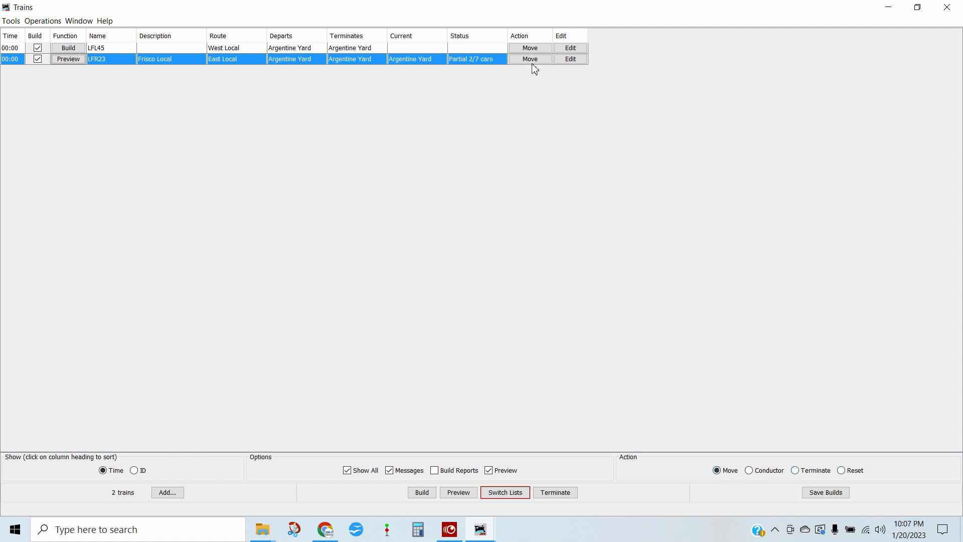
Step: Try the Conductor, Terminate and Reset action options for the train list
click(763, 473)
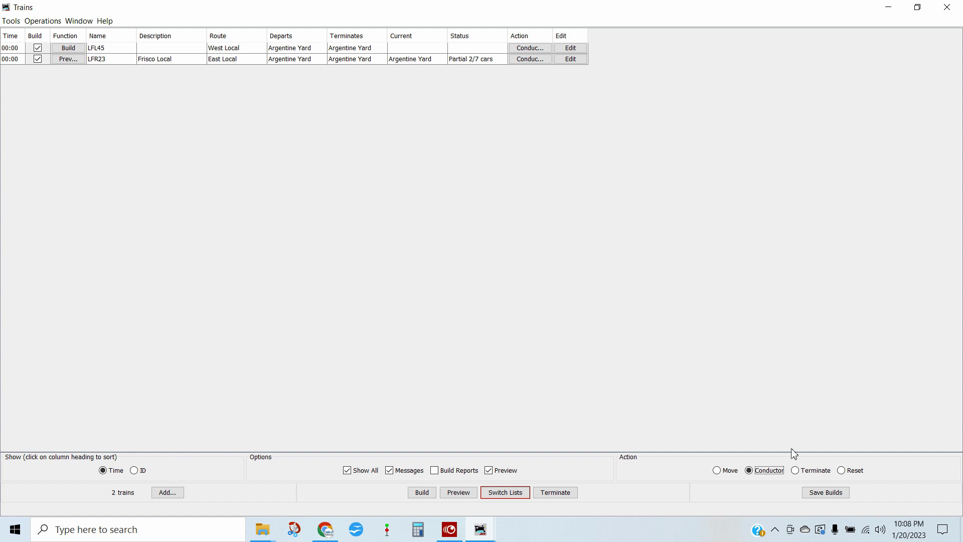
click(802, 470)
click(858, 472)
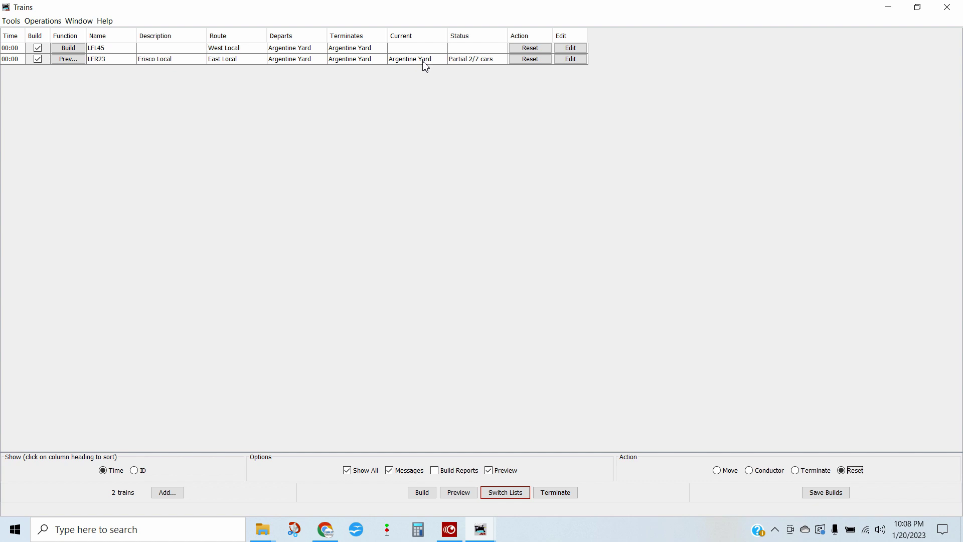
Step: Select the Move action and move train LFR23 through its route until it terminates
click(726, 471)
click(529, 60)
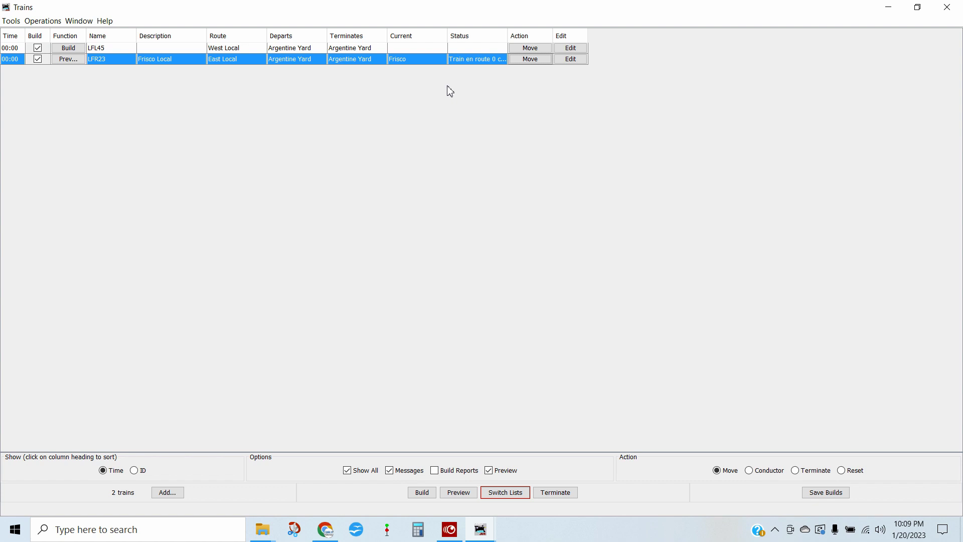
click(525, 61)
click(527, 62)
Step: Check the locations and loads of the cars in the car list, then save and close it
click(43, 22)
click(48, 59)
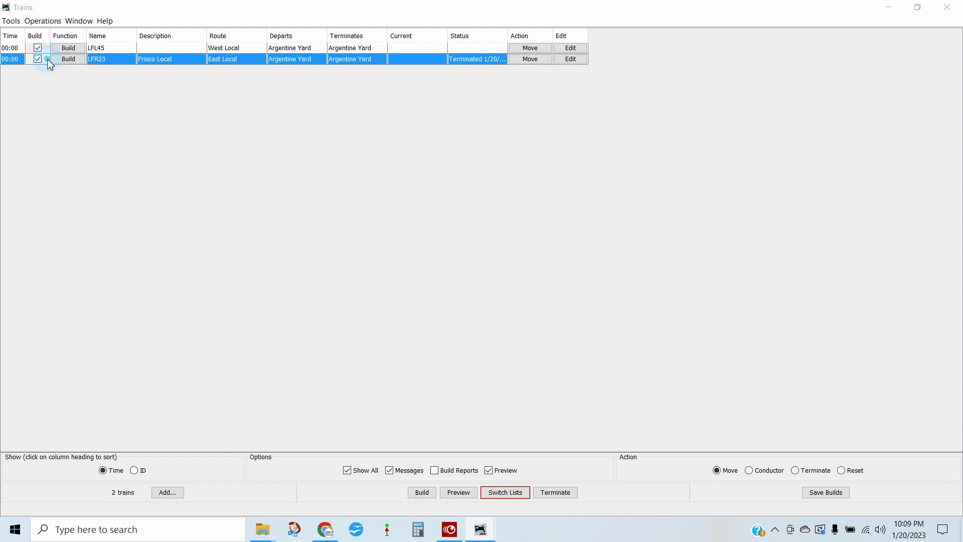
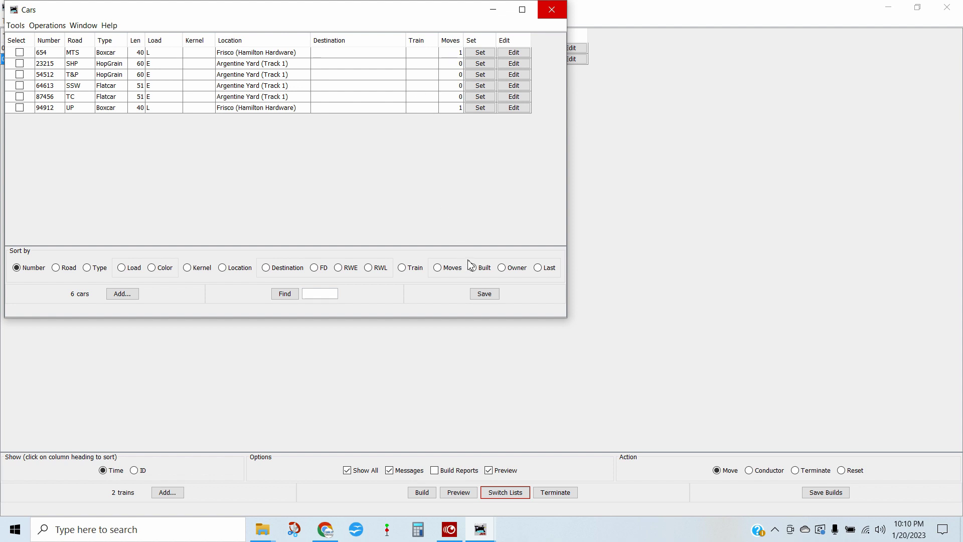
click(490, 296)
click(552, 10)
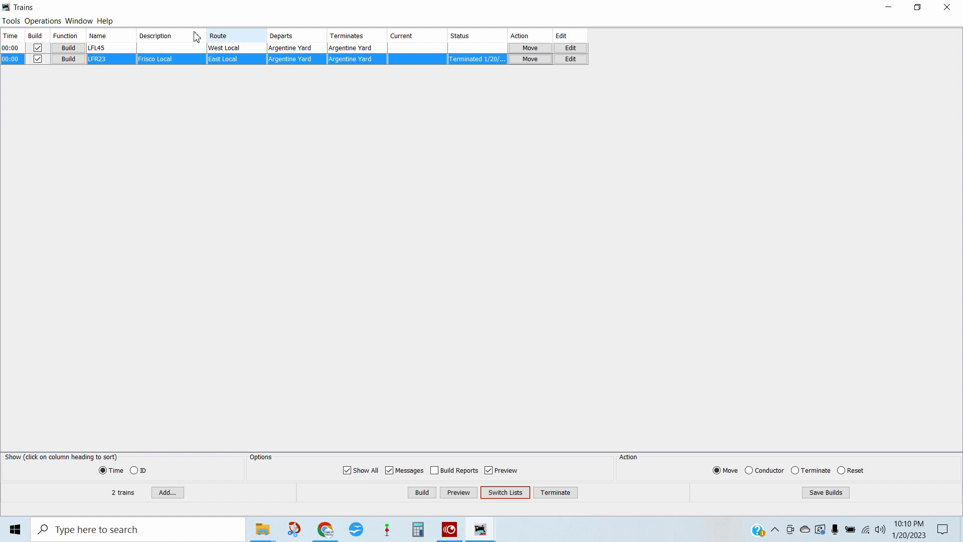
Step: Build train LFL45 on the West Local route and preview its manifest
click(76, 49)
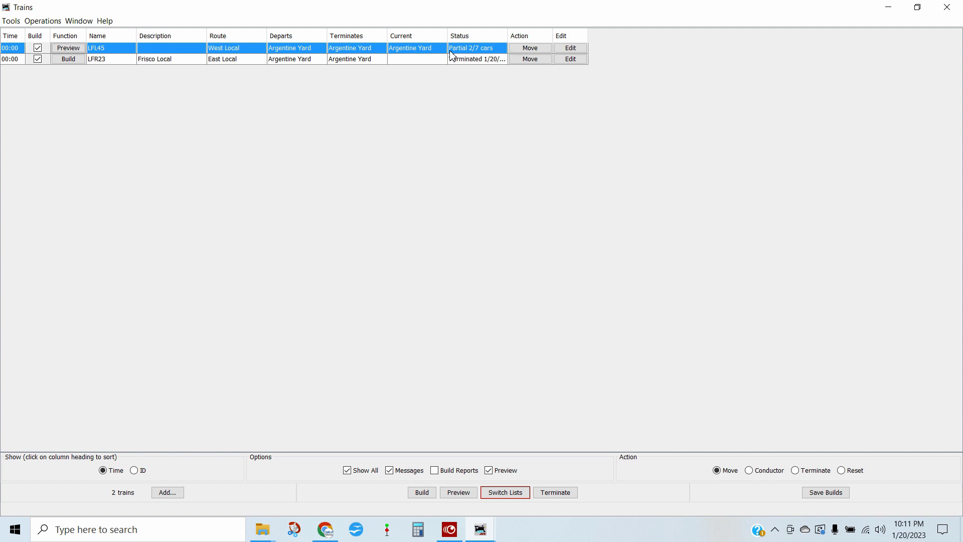
click(69, 48)
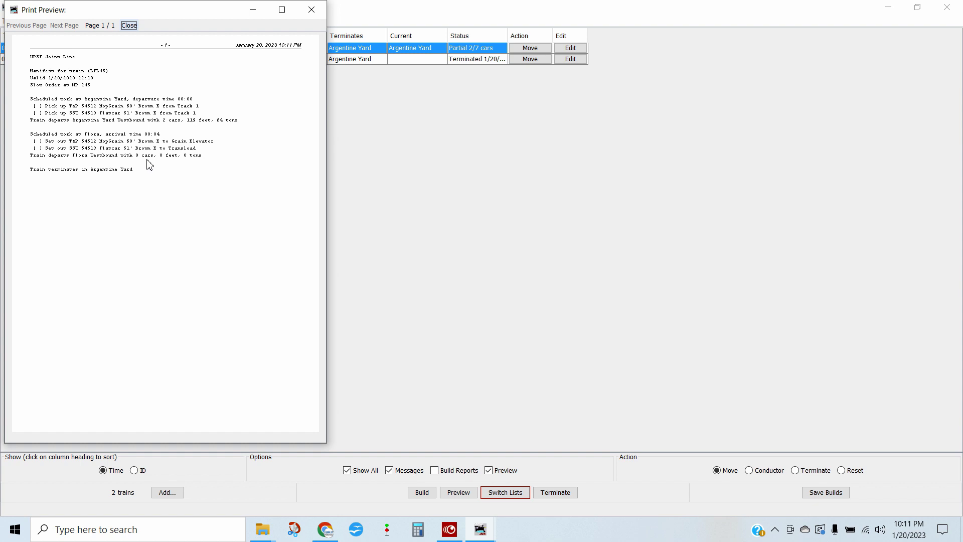
click(312, 10)
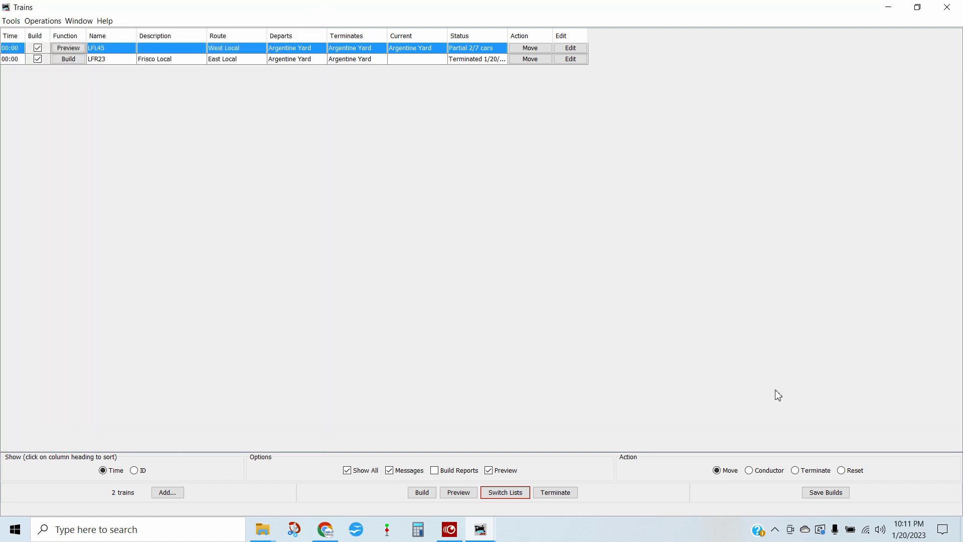
Step: Switch the train action to Terminate and terminate train LFL45, confirming the termination
click(802, 469)
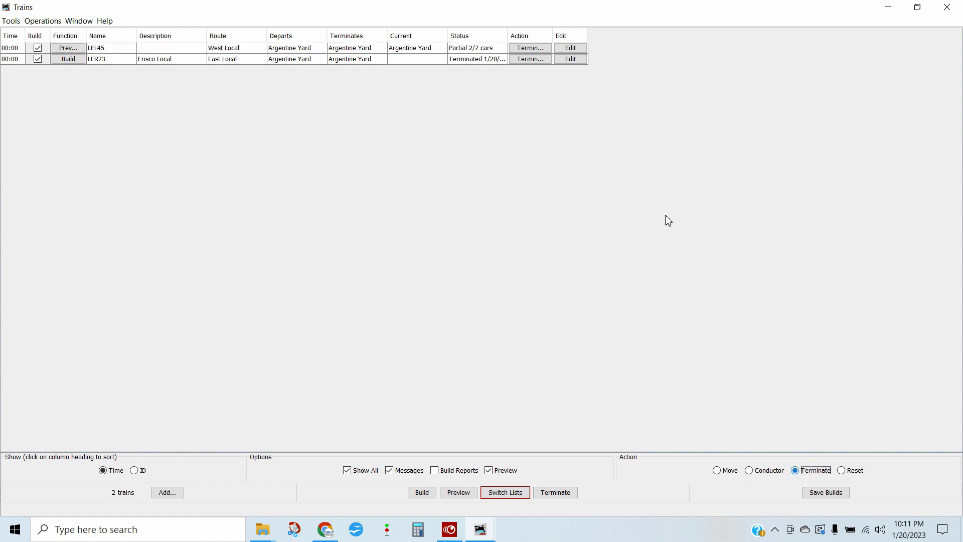
click(530, 48)
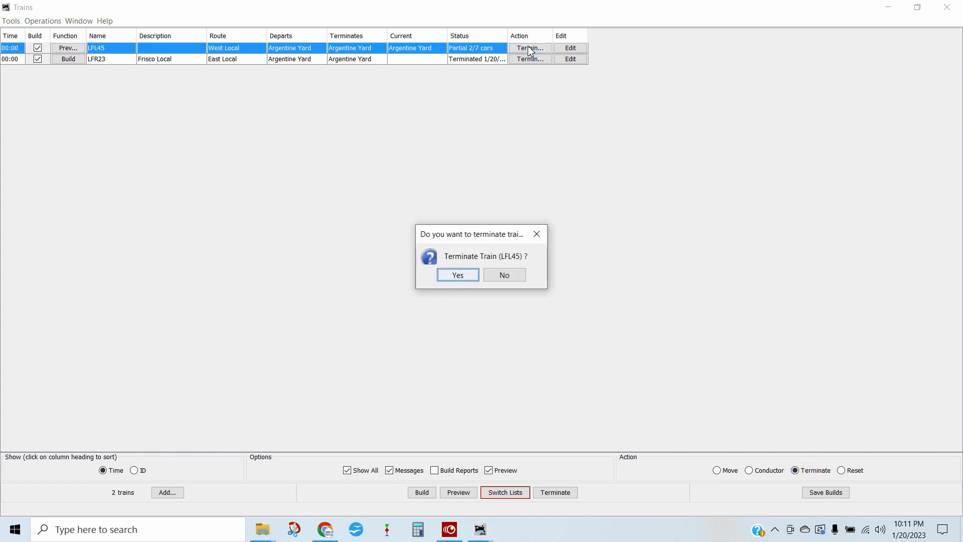
click(458, 276)
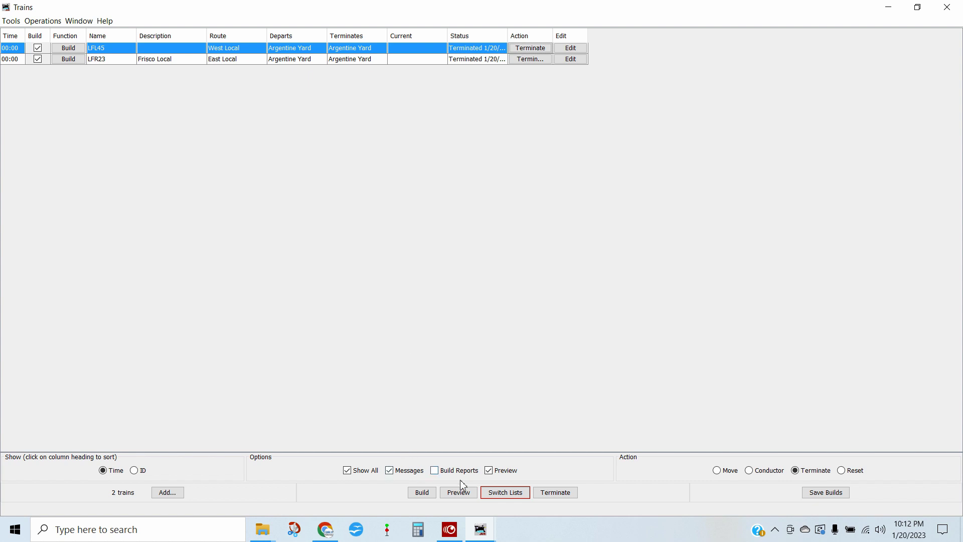
Step: Open the car list and sort it by location to examine where each car is
click(56, 23)
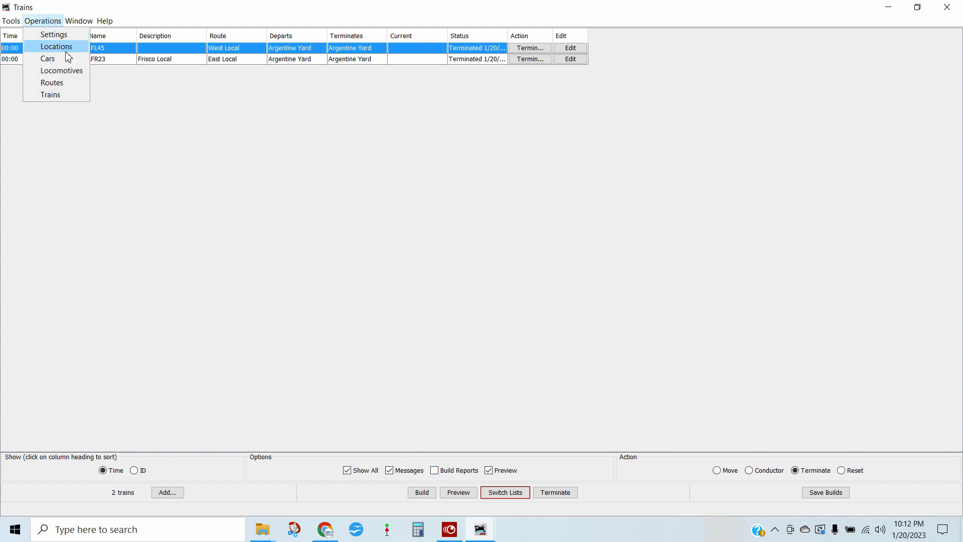
click(67, 59)
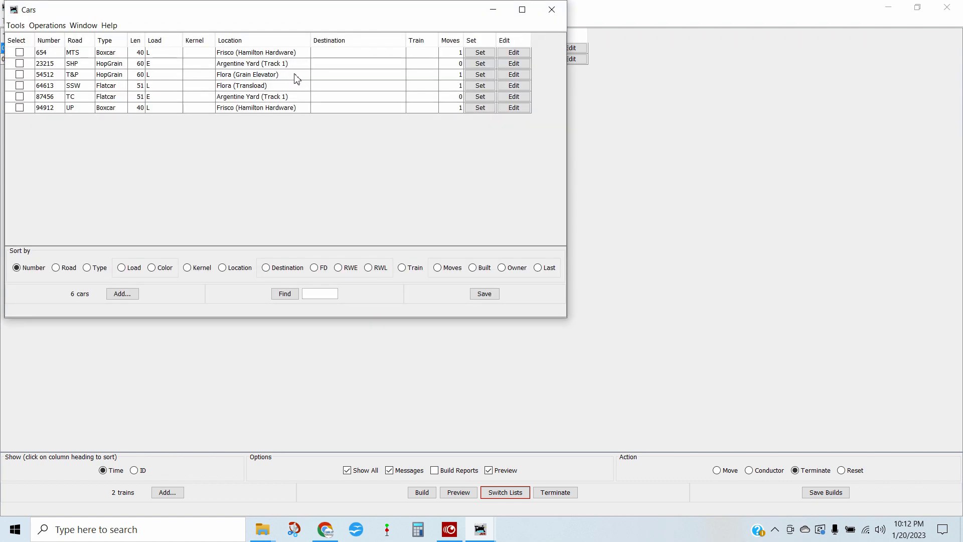
click(254, 40)
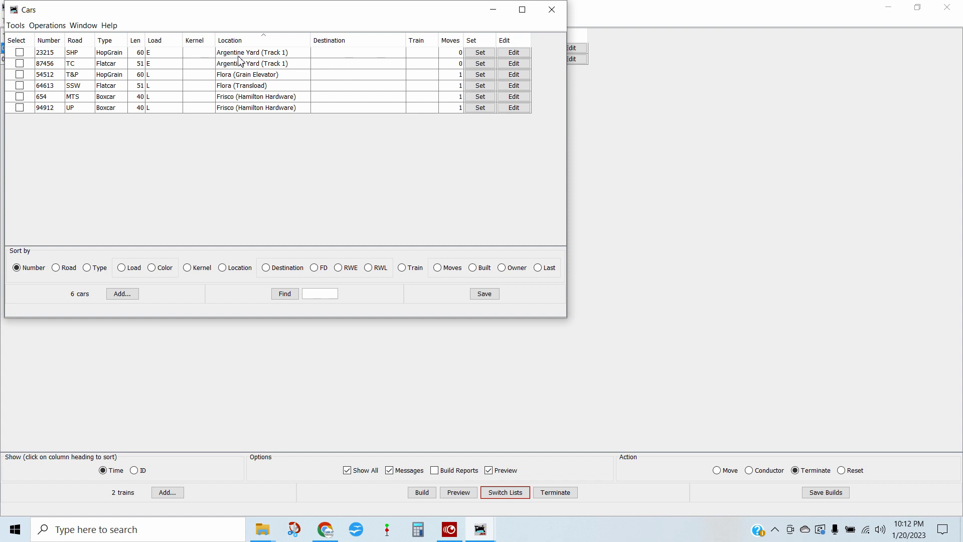
Step: Save and close the car list, and build train LFL45 again to preview its new manifest
click(476, 295)
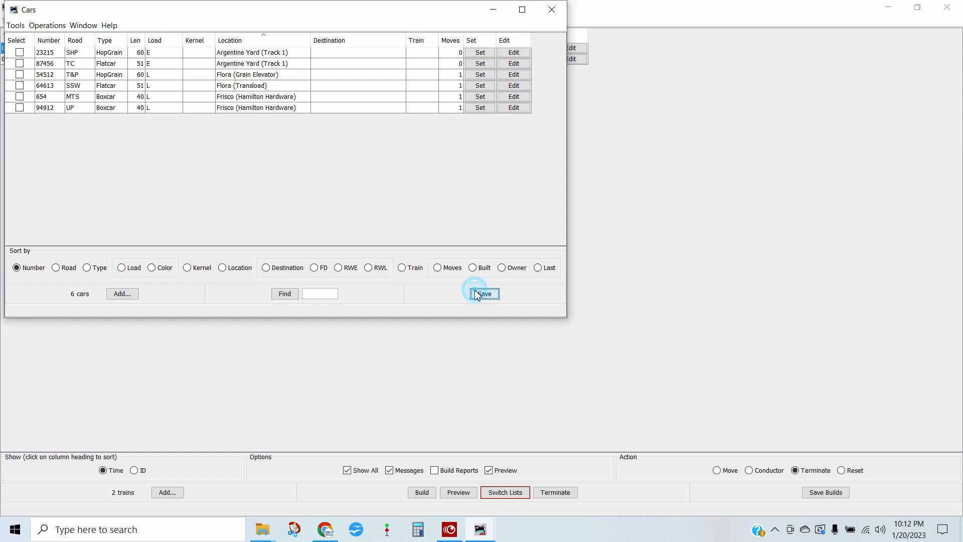
click(551, 9)
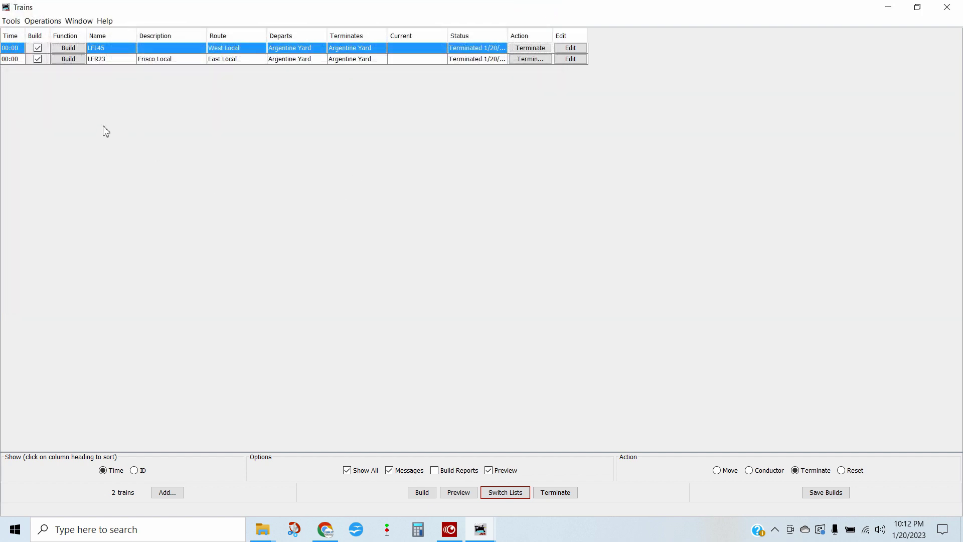
click(74, 49)
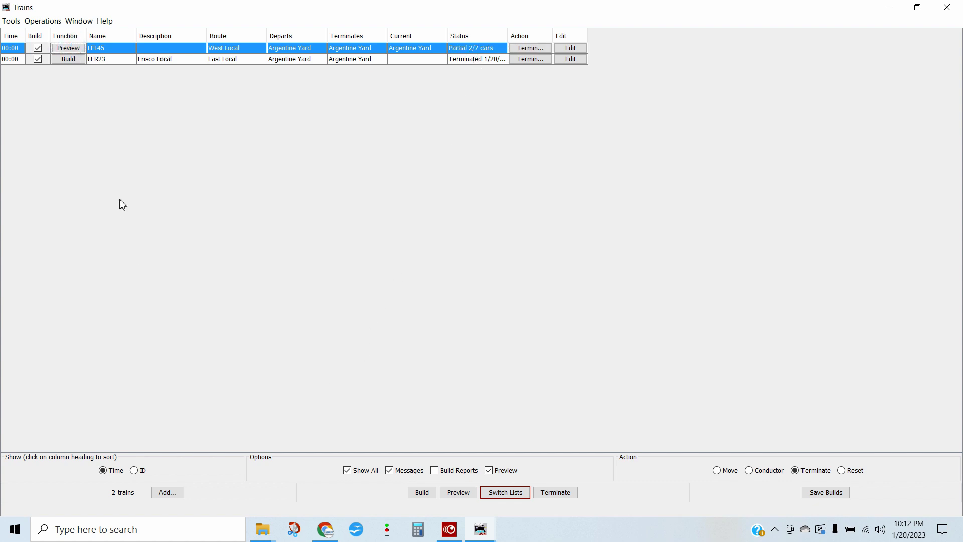
click(70, 48)
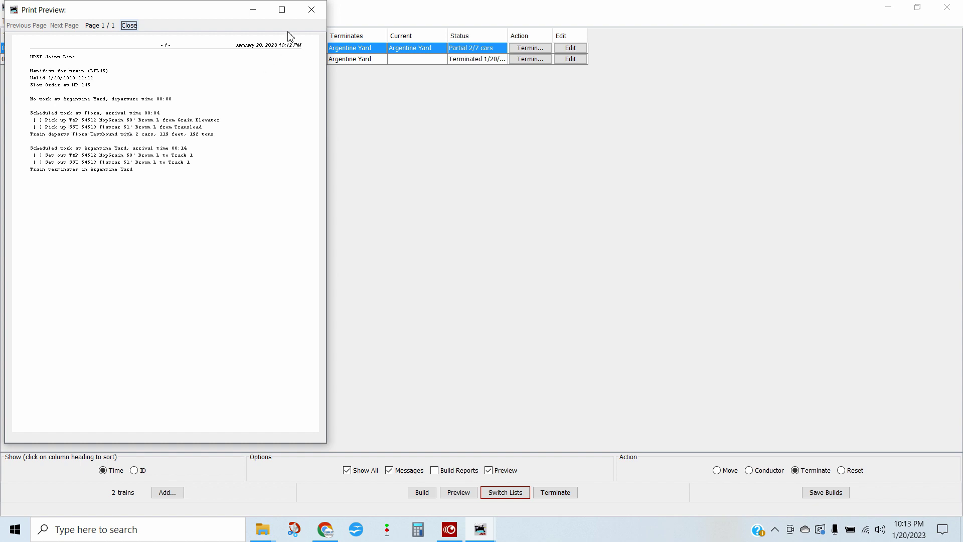
click(312, 15)
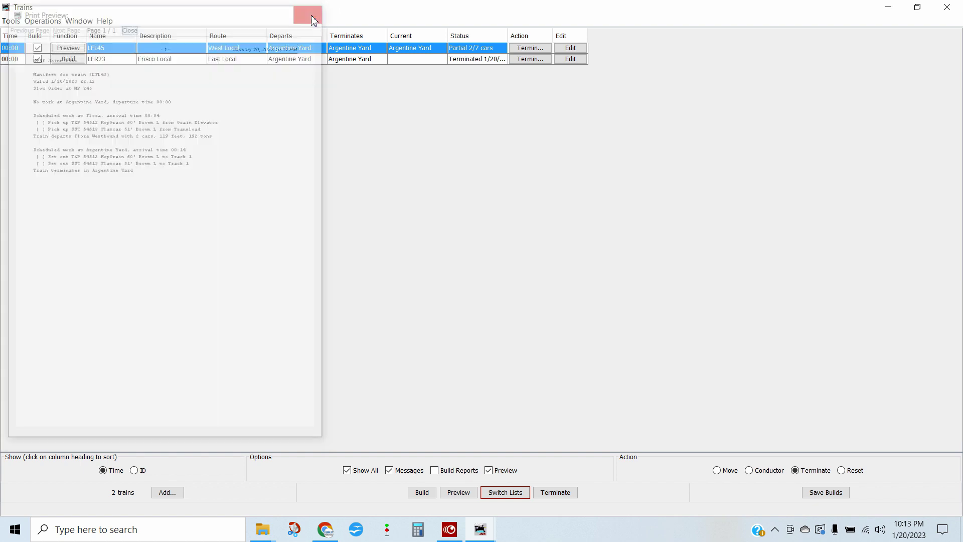
Step: Terminate train LFL45, confirming the termination, and check the resulting car locations in the car list
click(530, 50)
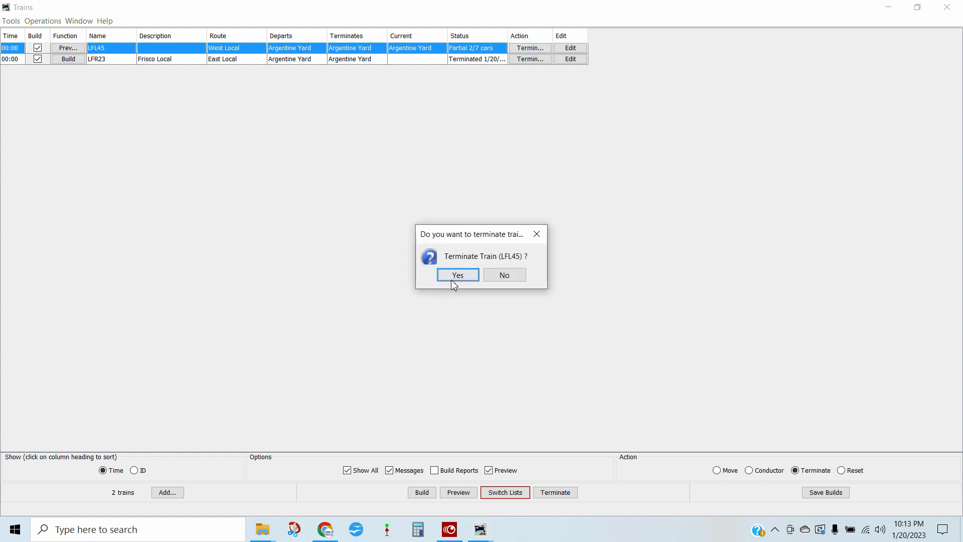
click(457, 277)
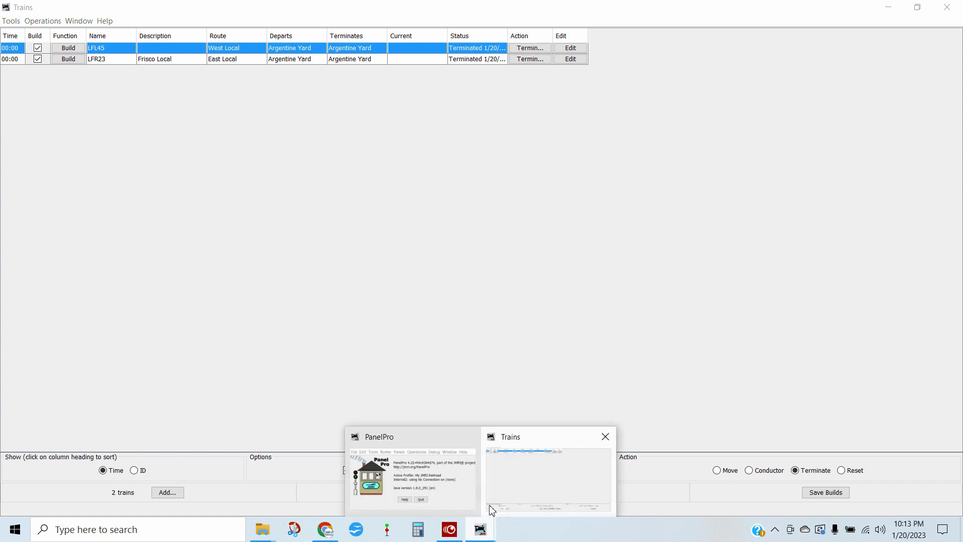
click(43, 21)
click(50, 59)
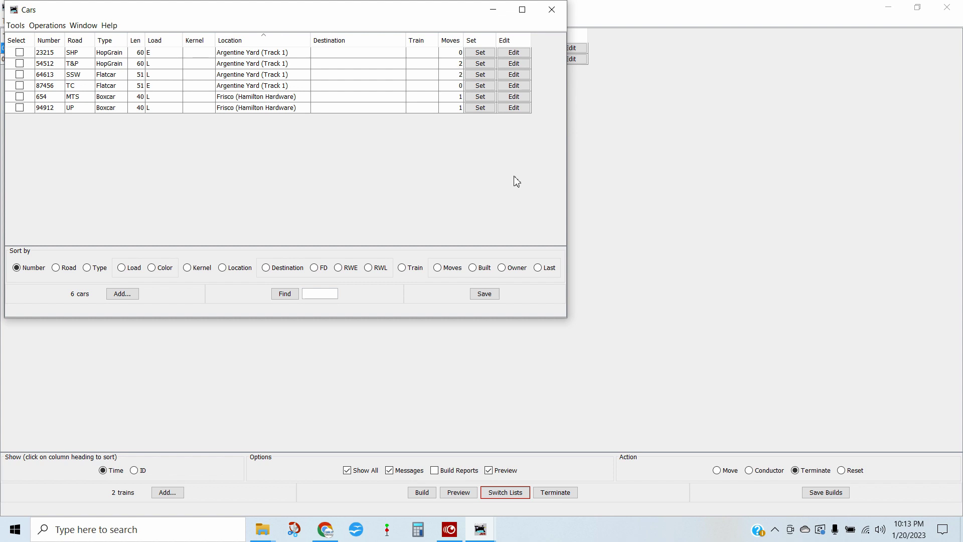
click(641, 290)
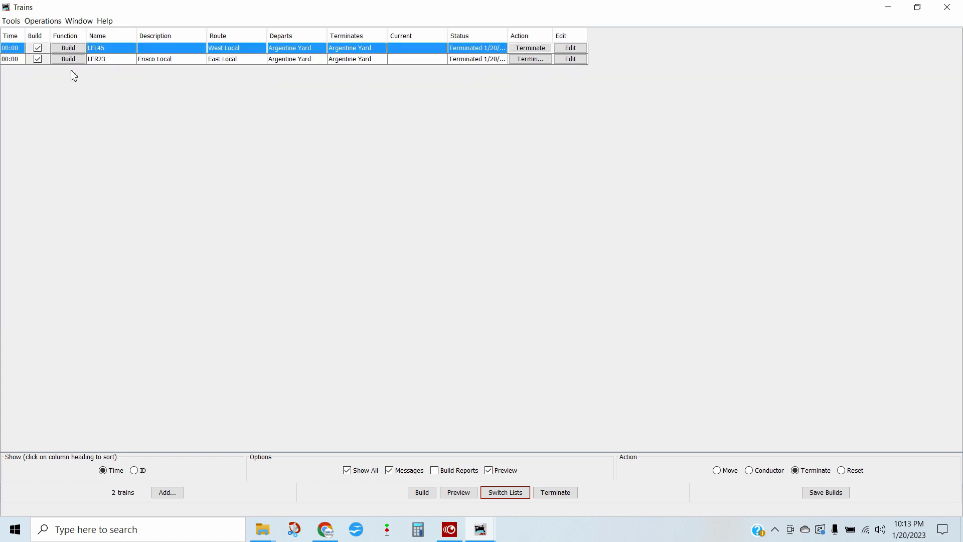
Step: Build train LFL45 for another run on the West Local route and review its manifest
click(67, 49)
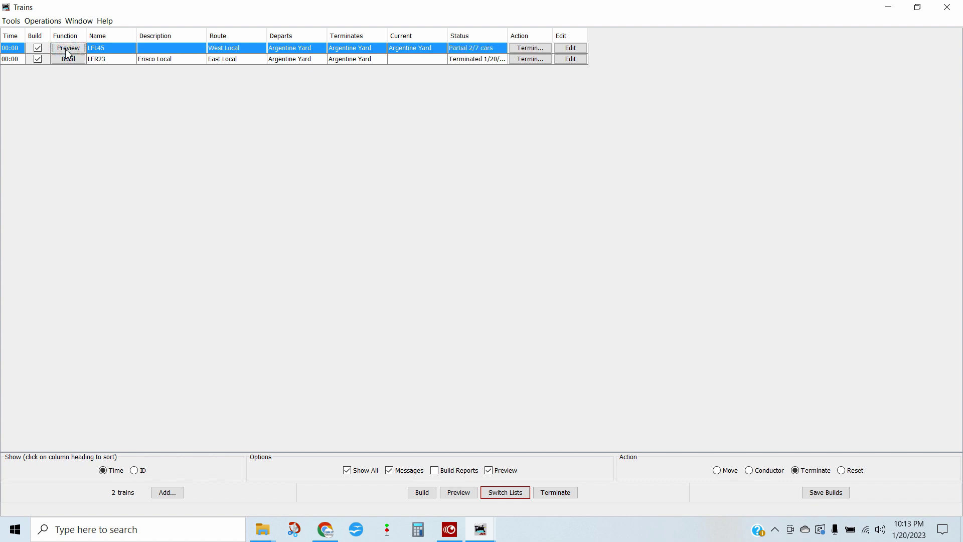
click(67, 48)
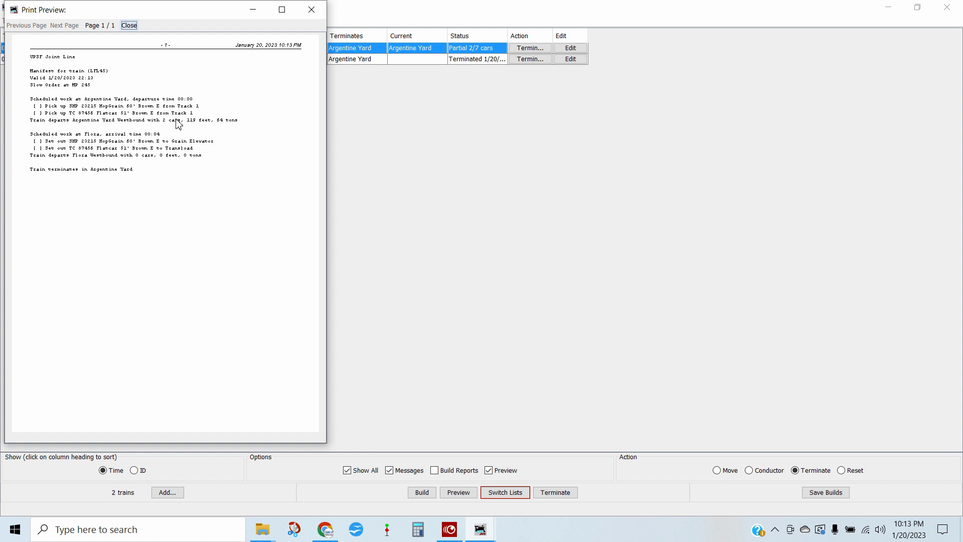
click(312, 9)
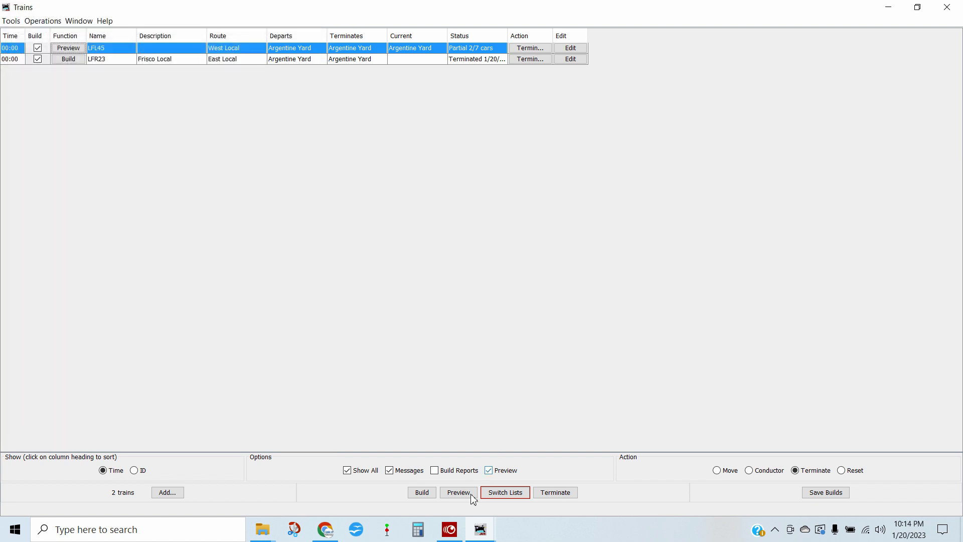
Step: Bring up the car list to check the destinations and train assigned to the cars, and return to the train list
mouse_move(480, 529)
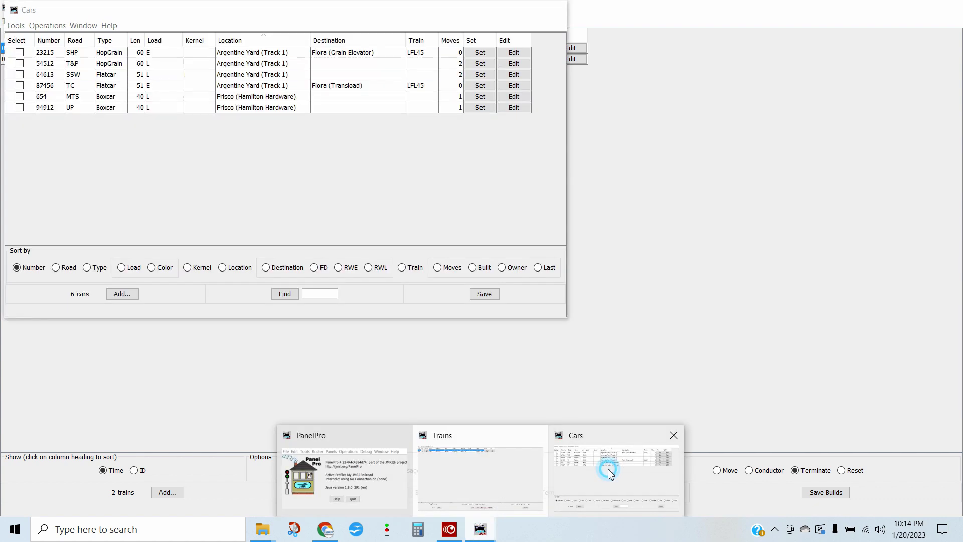
click(608, 469)
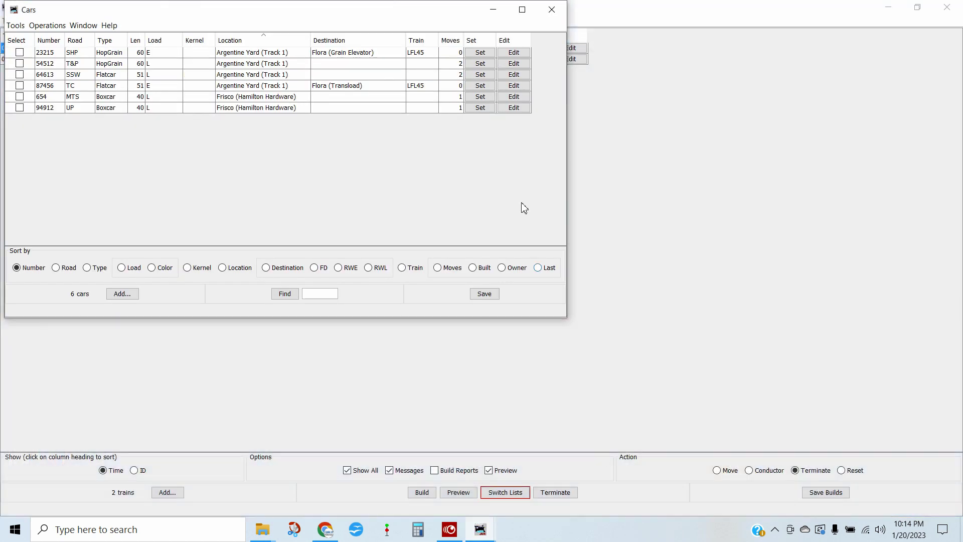
click(474, 344)
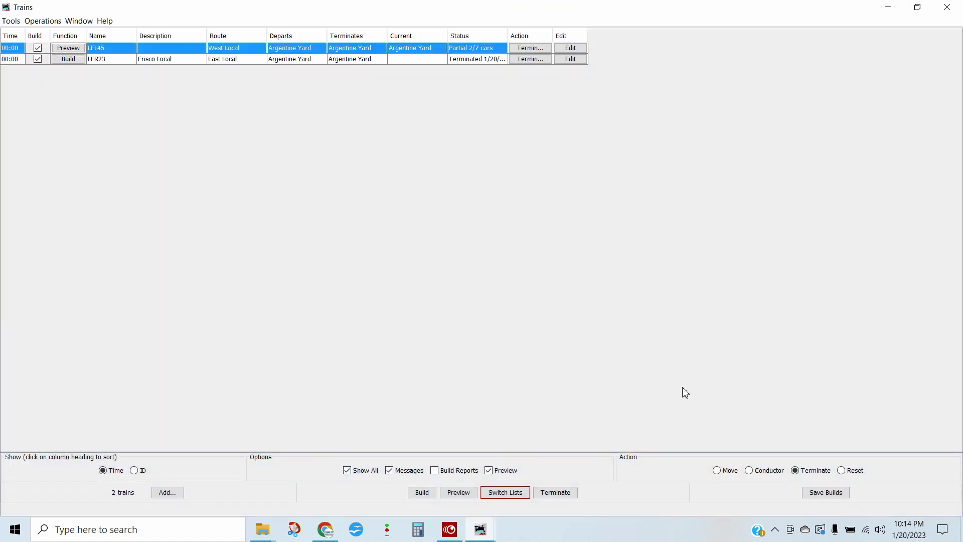
Step: Switch the train action to Move and advance train LFL45 along its route
click(726, 470)
click(540, 48)
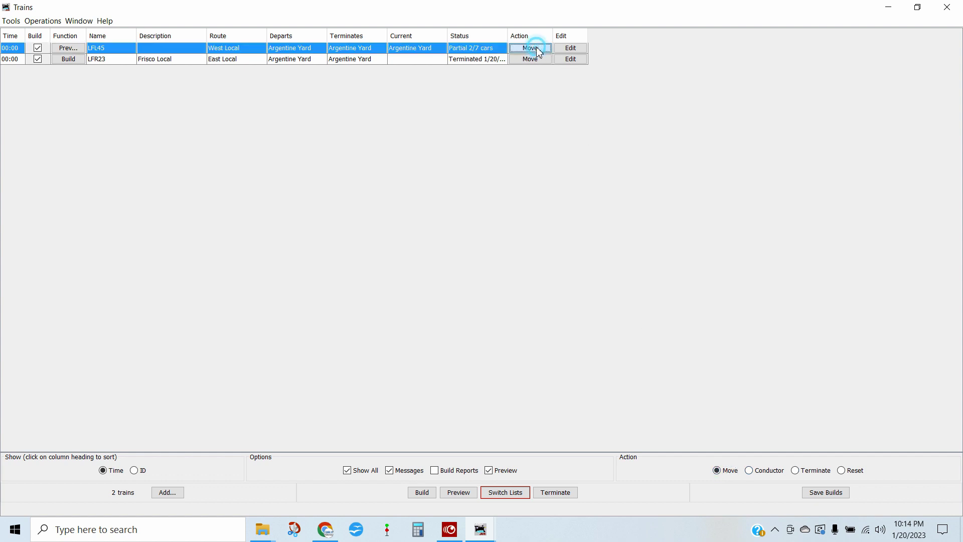
click(538, 49)
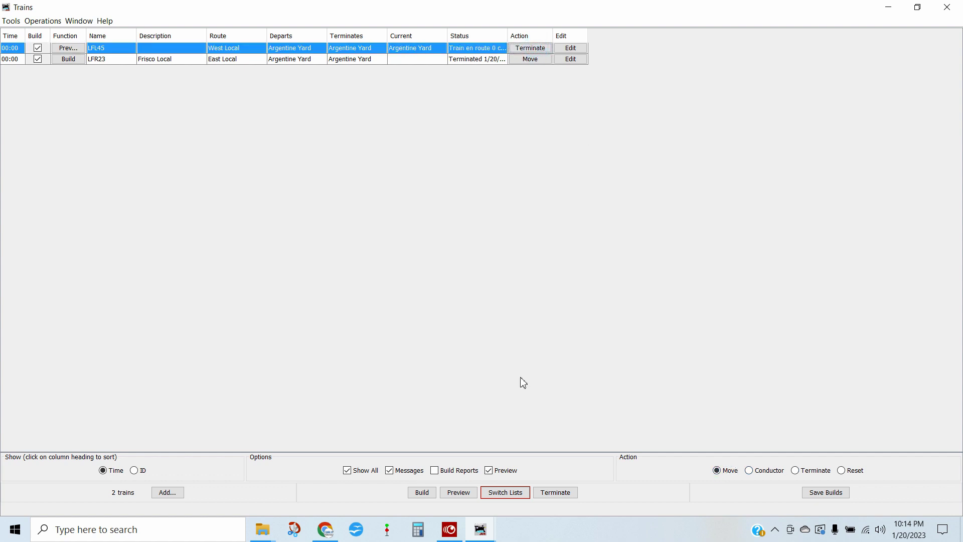
Step: Check the moved cars' locations and loads, save and close the car list, and terminate train LFL45
click(481, 531)
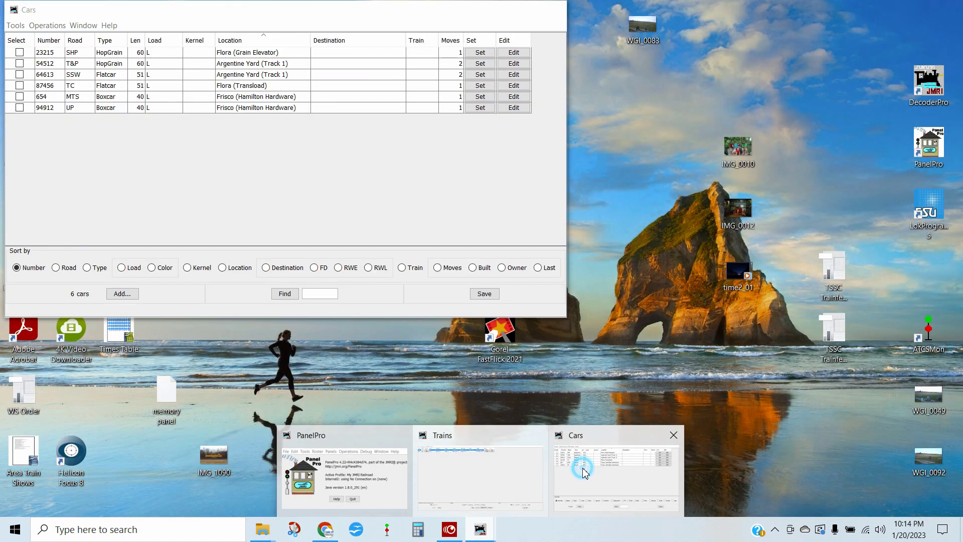
click(582, 469)
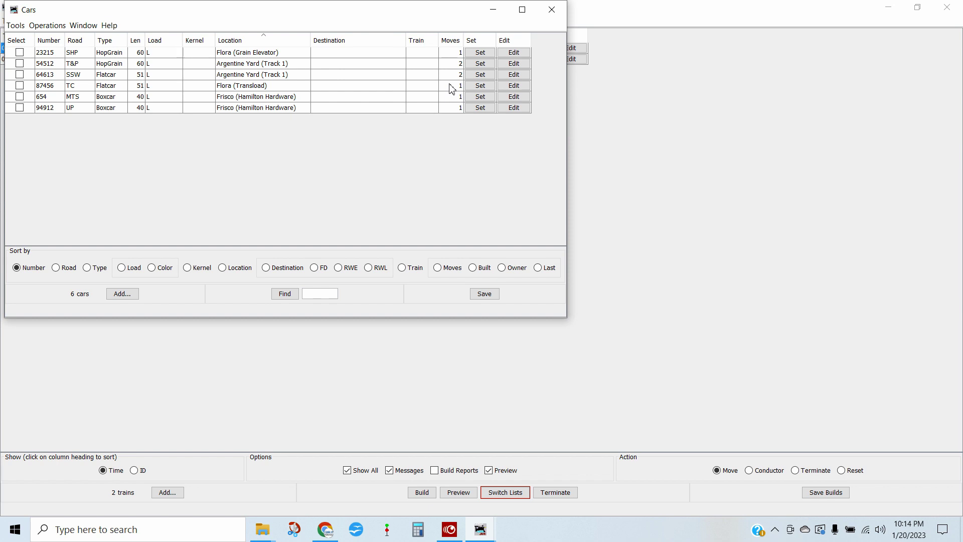
click(484, 294)
click(551, 10)
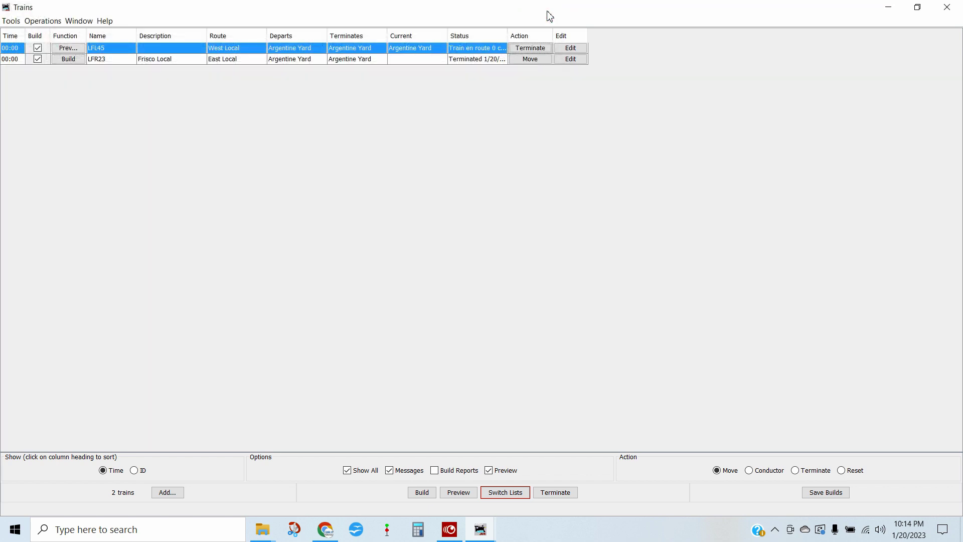
click(523, 48)
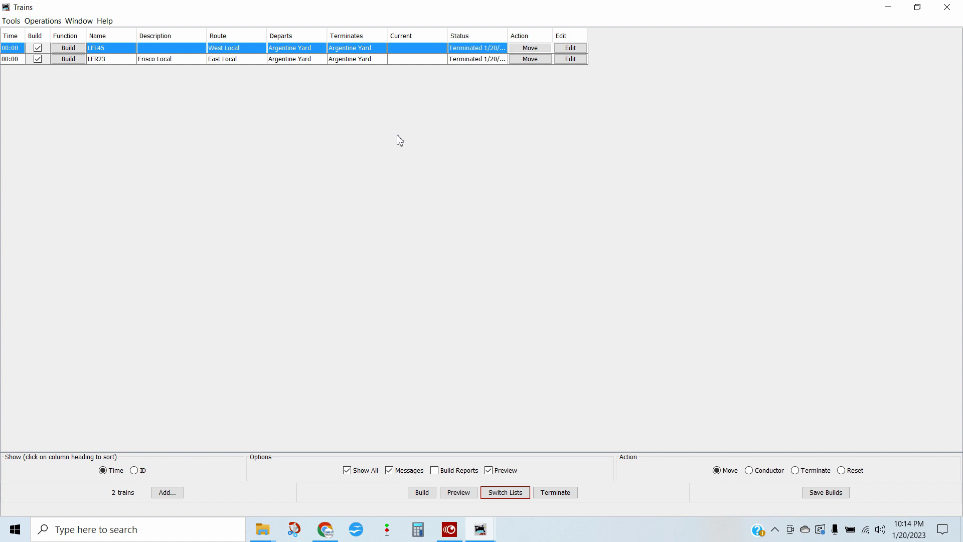
Step: Set the train build option to Aggressive with 2 passes during build, and save and close the options
click(11, 21)
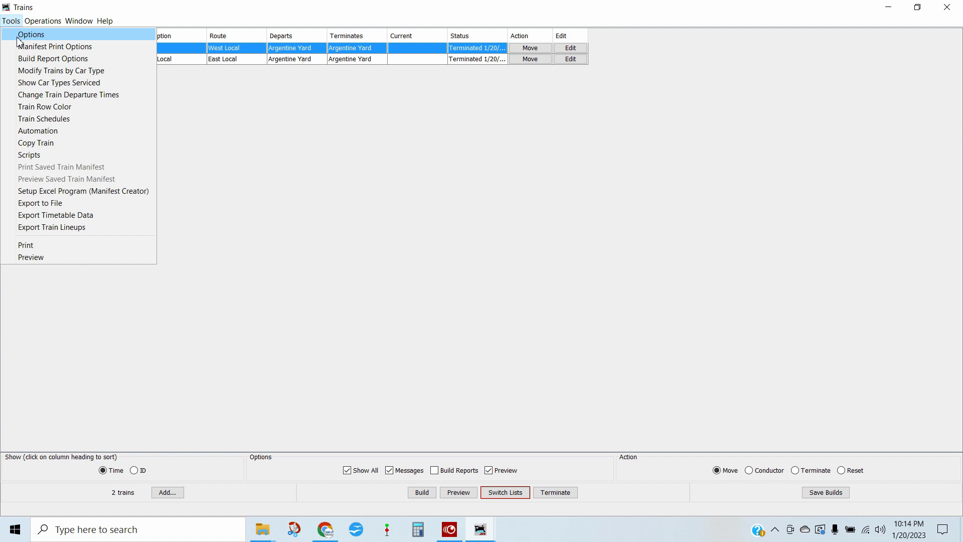
click(18, 35)
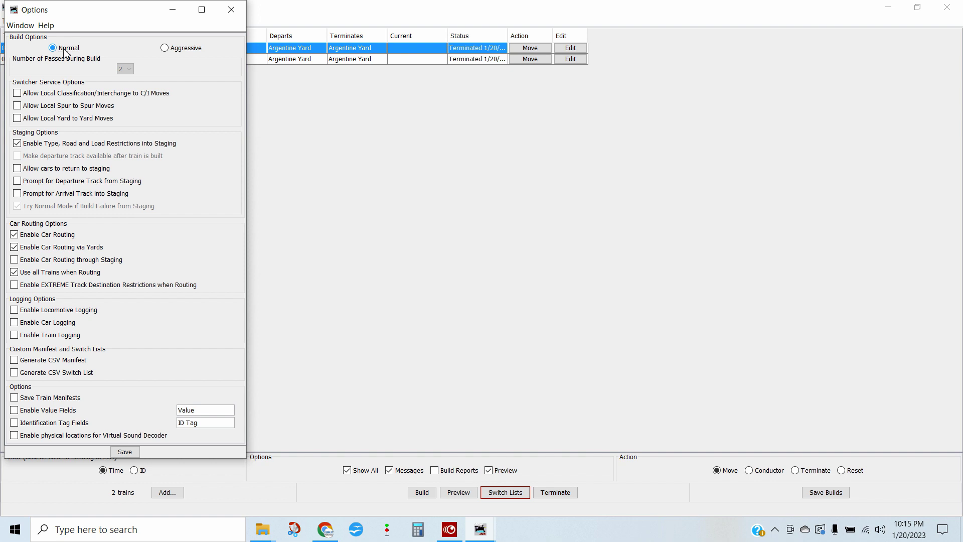
click(185, 49)
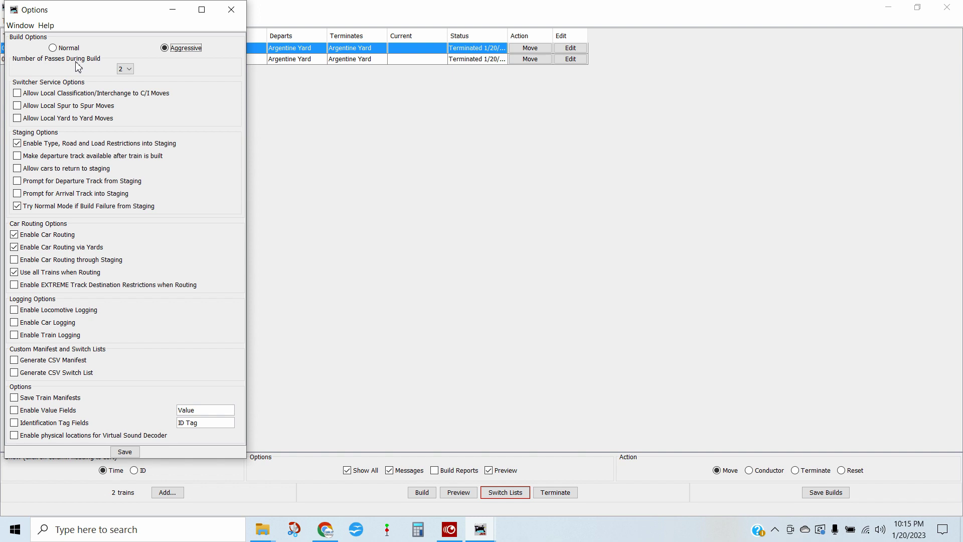
click(124, 452)
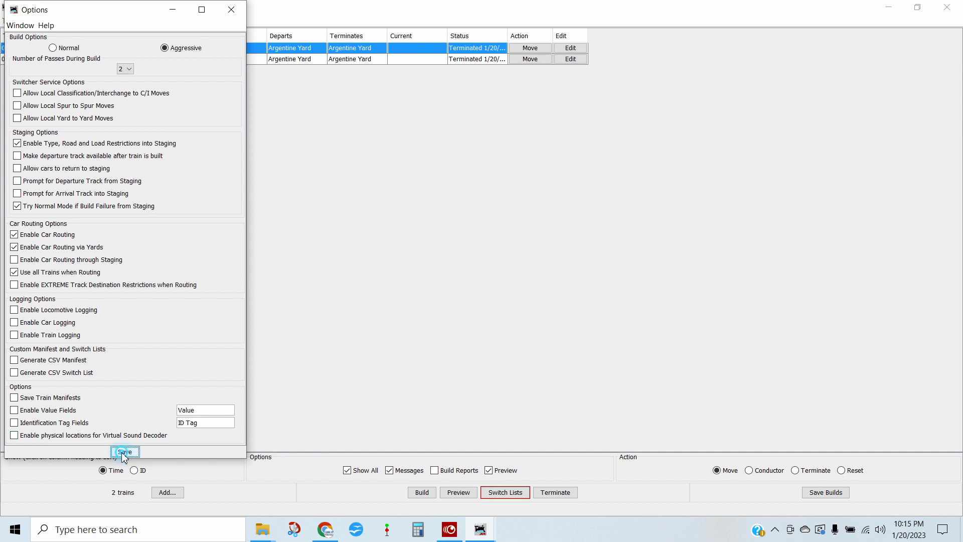
click(231, 9)
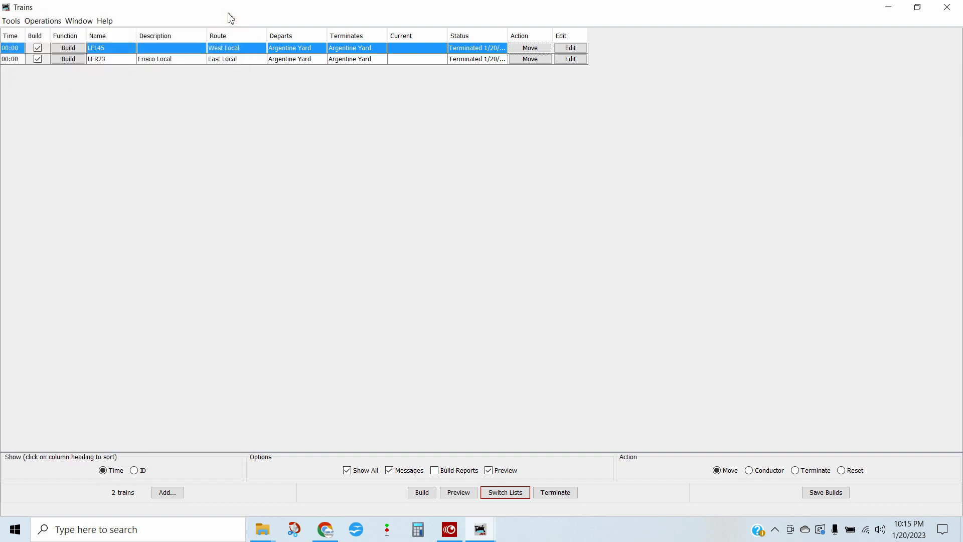
Step: Build train LFL45 with the aggressive build option and preview its manifest
click(74, 50)
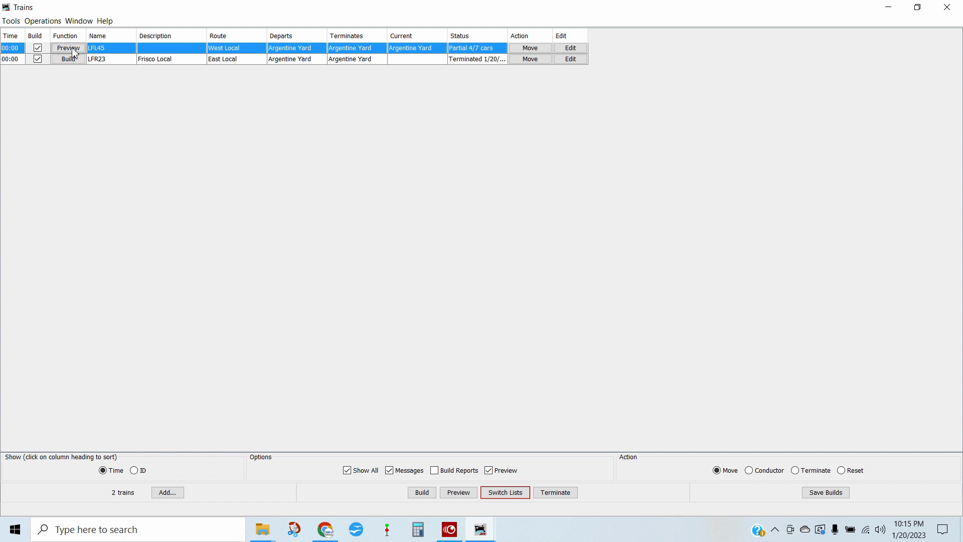
click(74, 50)
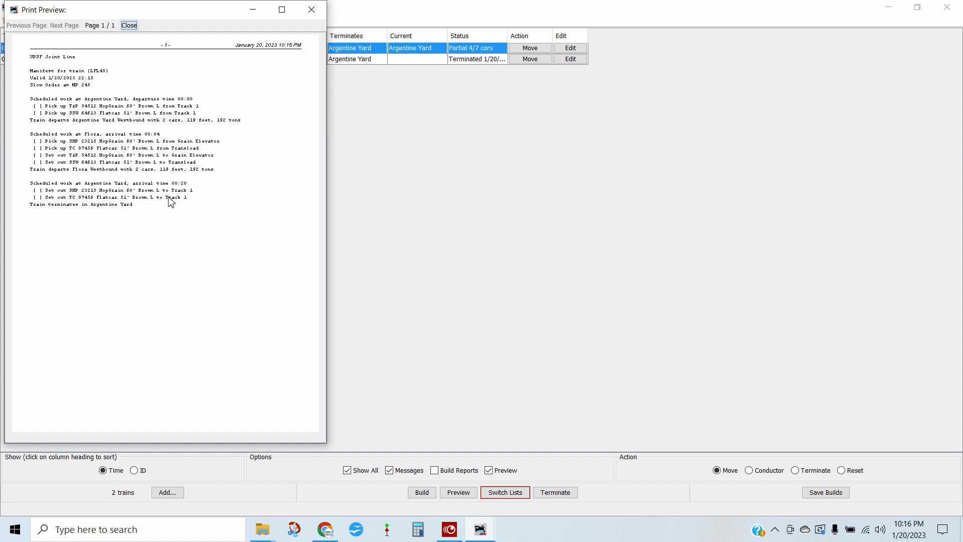
click(313, 12)
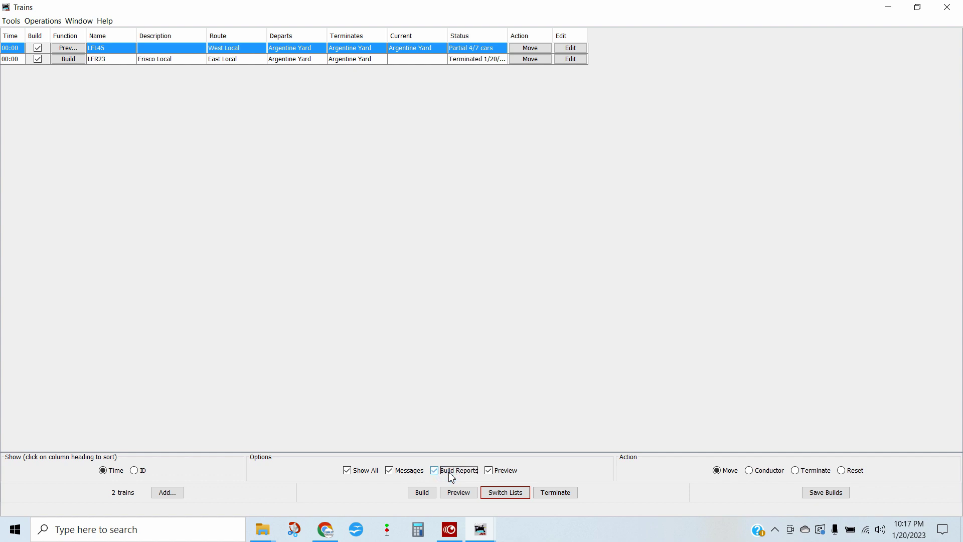
Step: With build reports enabled, preview train LFL45's build report and read through to its last page
click(70, 48)
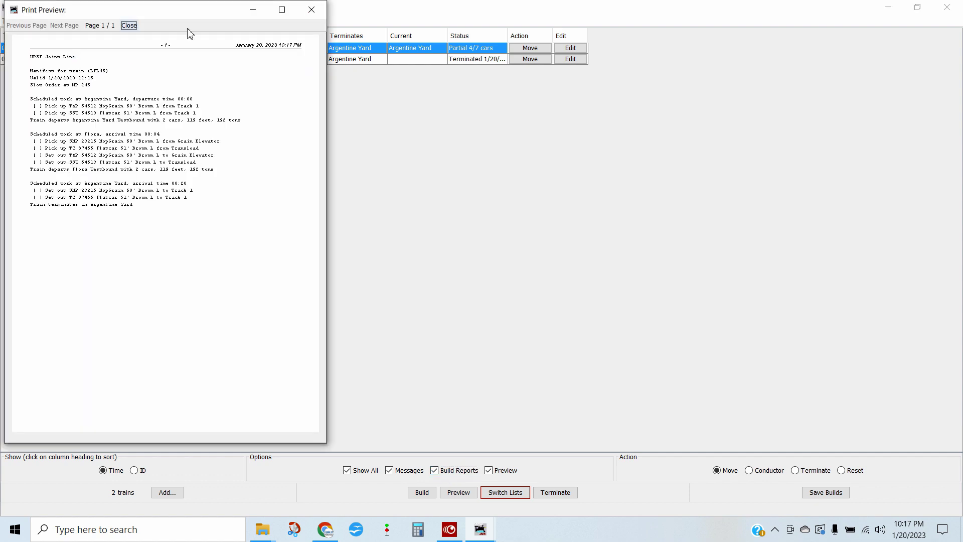
click(255, 14)
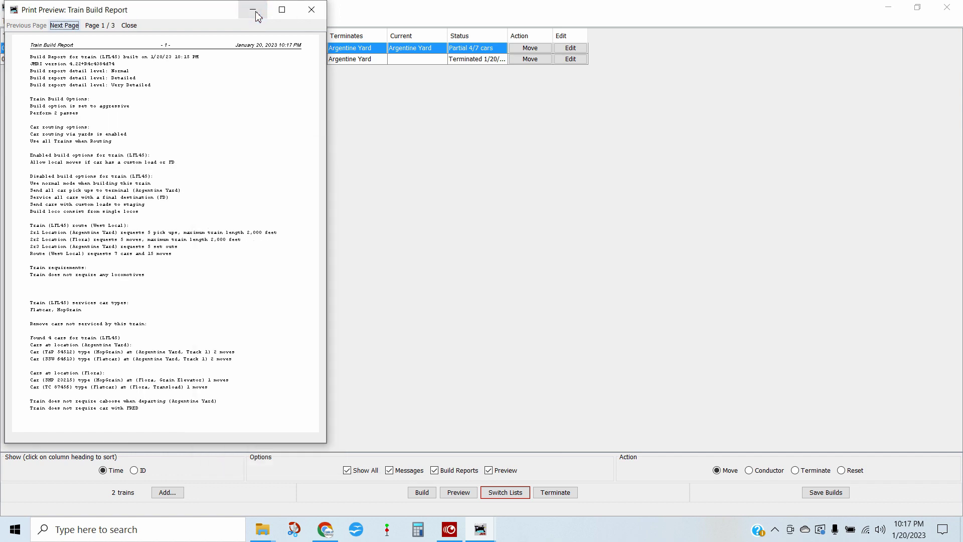
drag(173, 15, 304, 44)
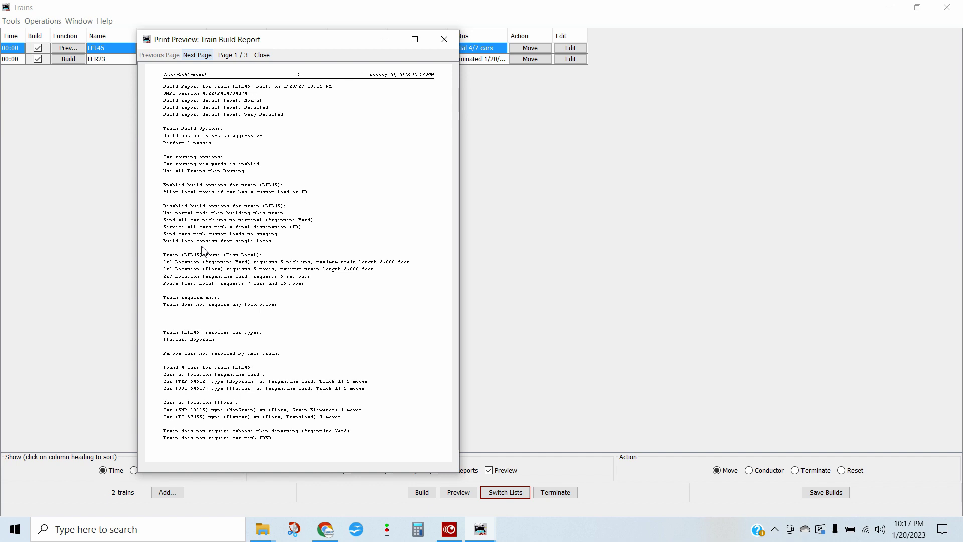
click(199, 56)
click(200, 57)
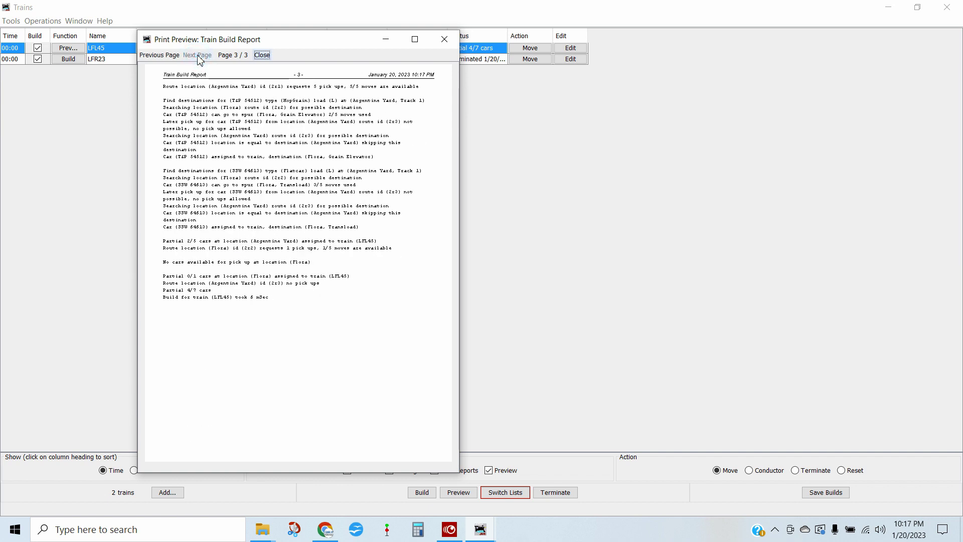
click(477, 57)
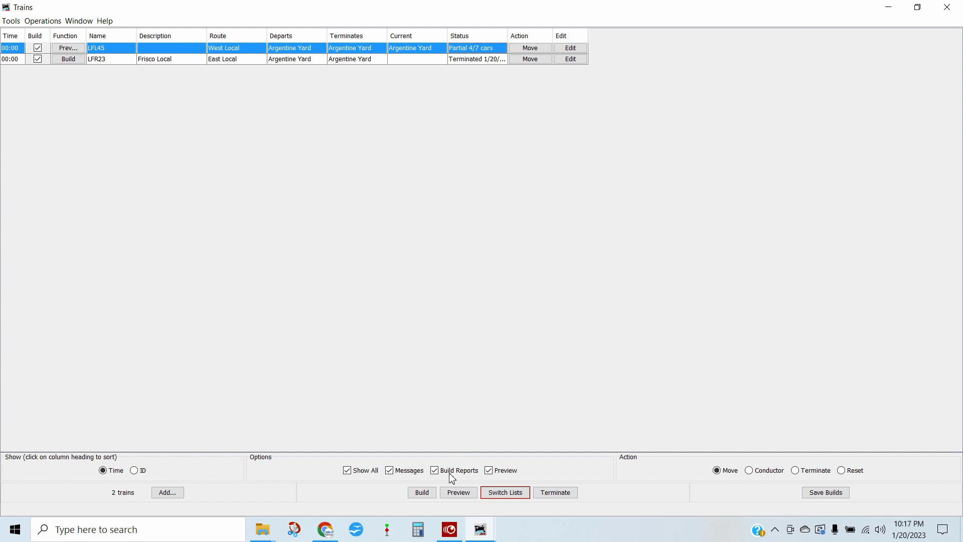
click(488, 539)
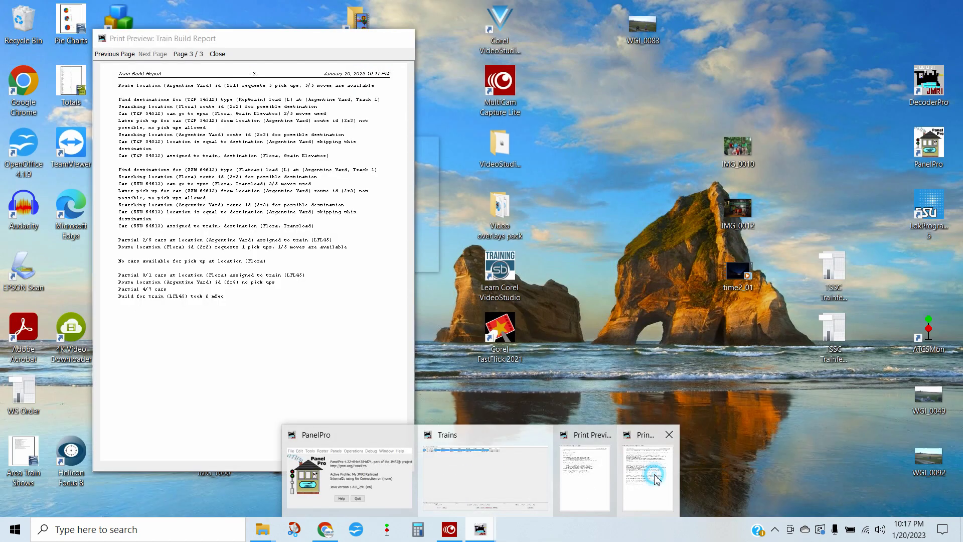
Step: Close train LFL45's build report preview, review the train's manifest preview, and close it too
click(648, 479)
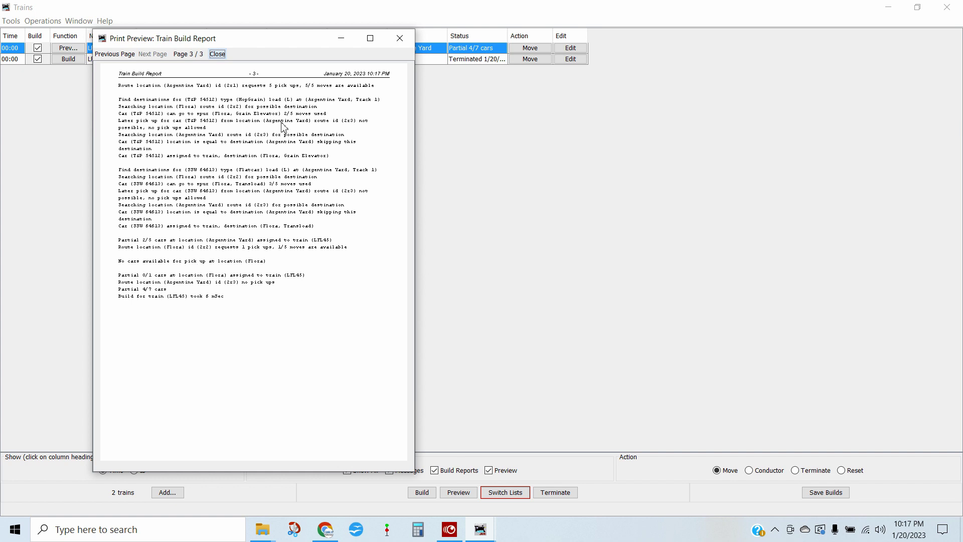
click(400, 39)
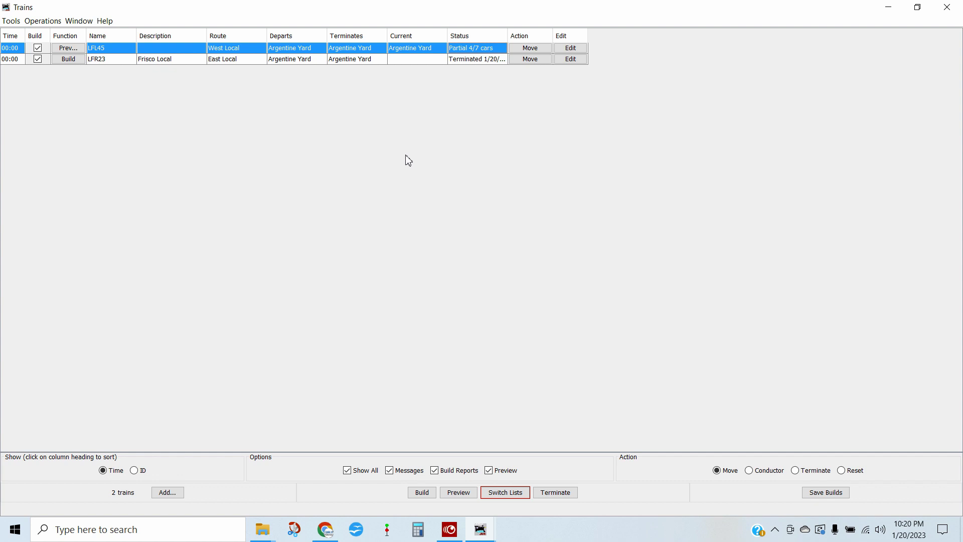
click(482, 527)
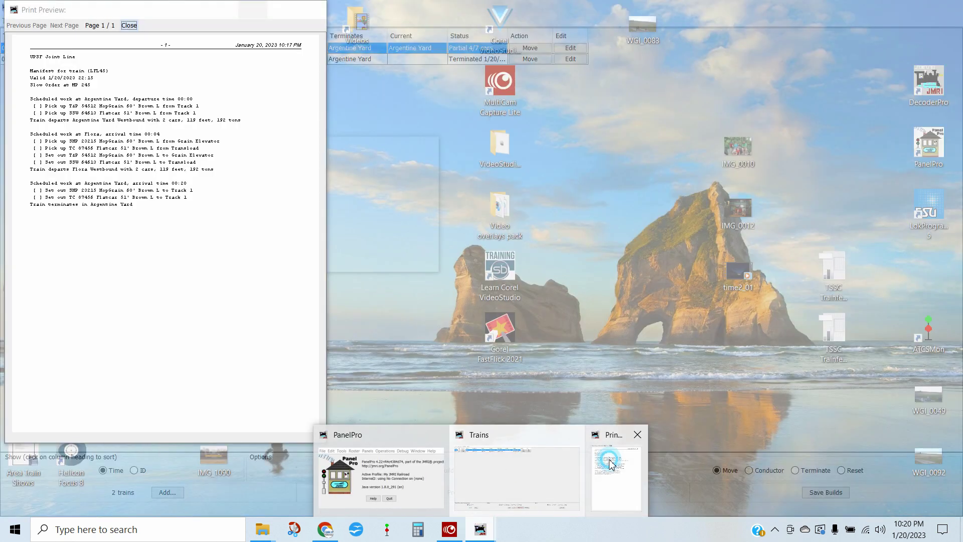
click(610, 465)
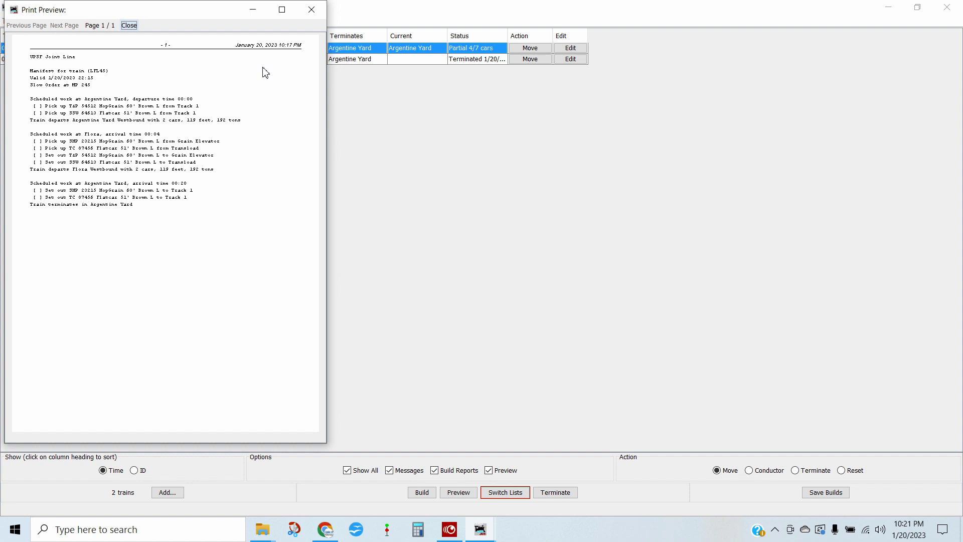
click(311, 9)
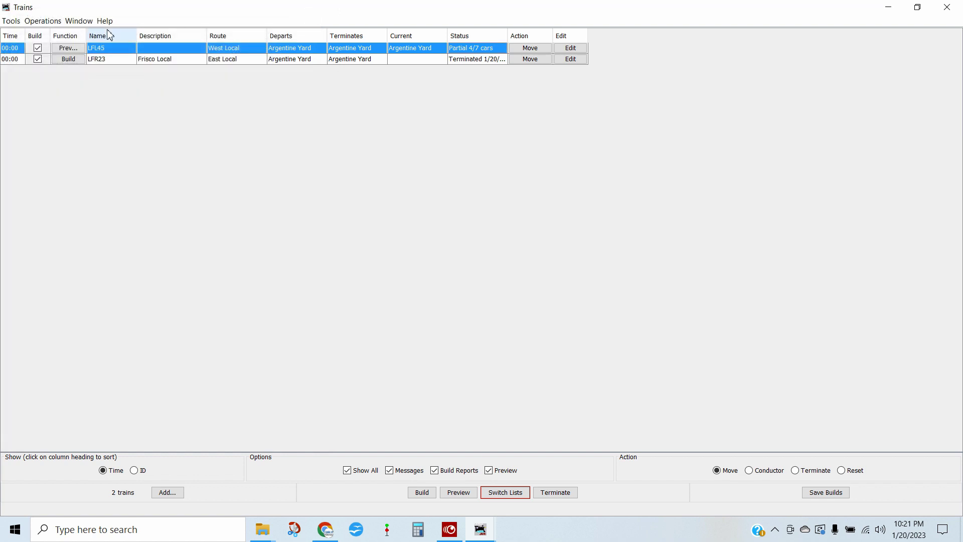
Step: Review the manifest print options, including the attributes available for the third field of the pick up car message format, and close without saving
click(11, 21)
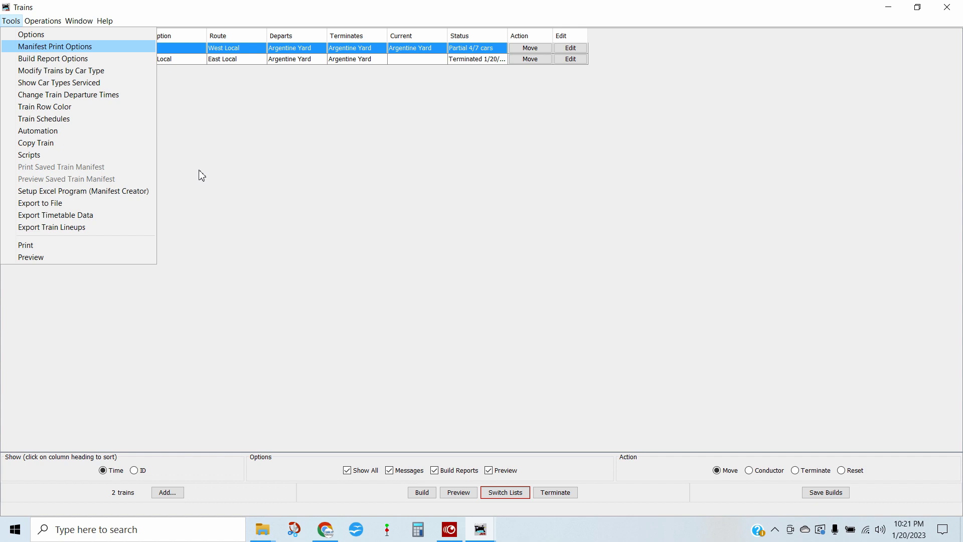
key(Return)
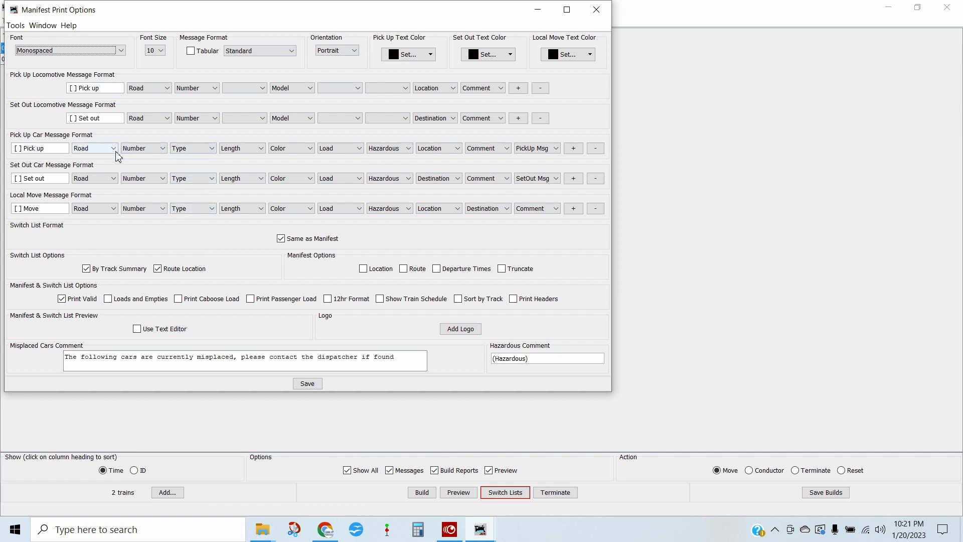
click(201, 150)
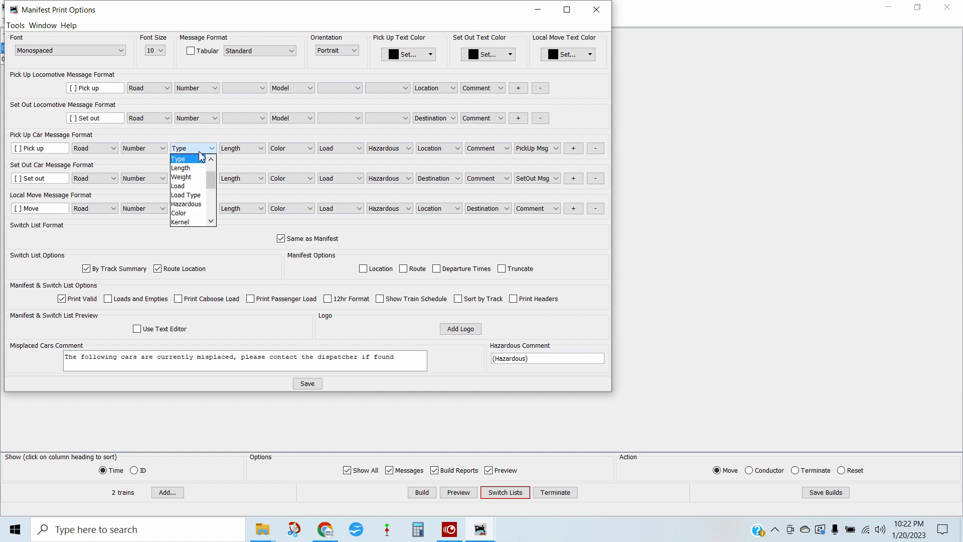
click(201, 158)
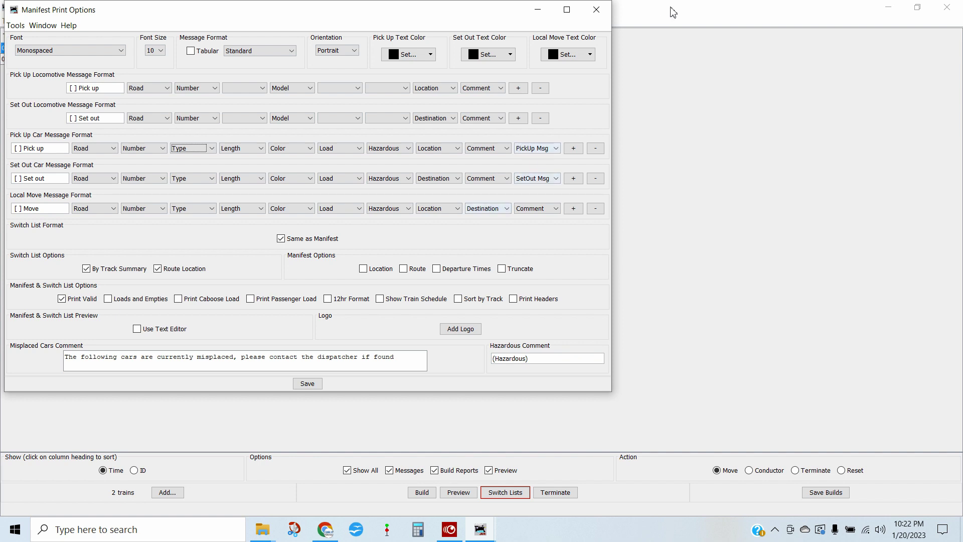
click(596, 10)
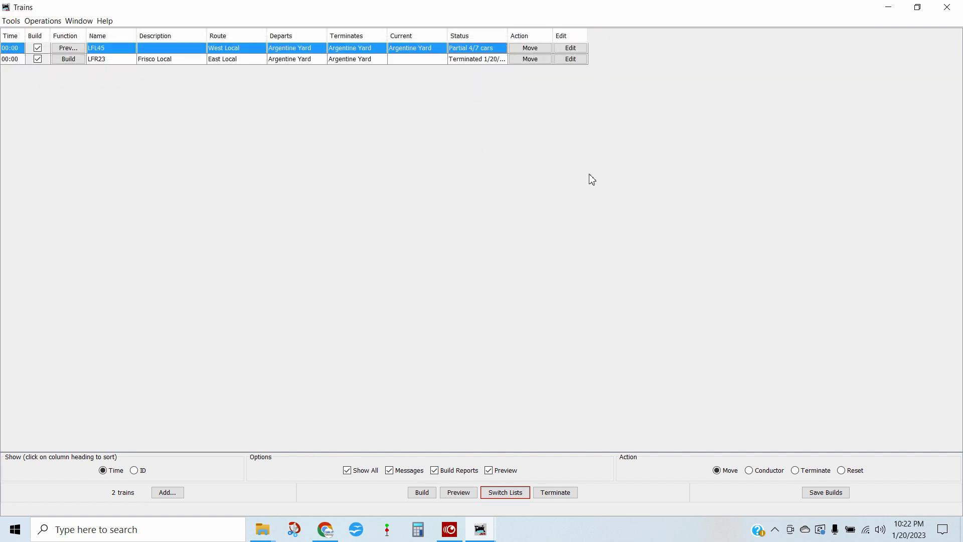